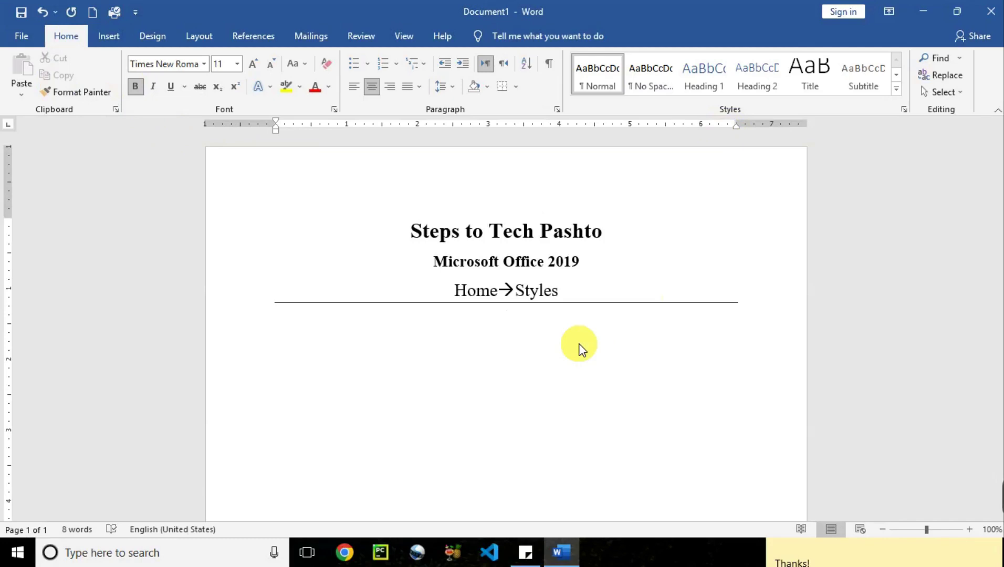
# Step: Left-align the empty line below the header and generate one sample paragraph there with =rand(1)
pyautogui.hotkey('ctrl', 'l')
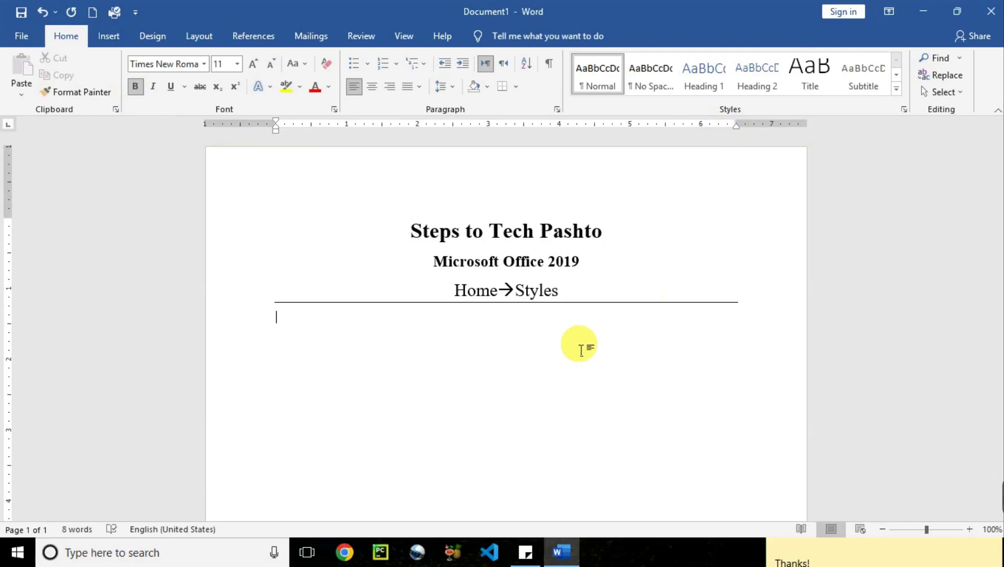
pyautogui.write('=ran')
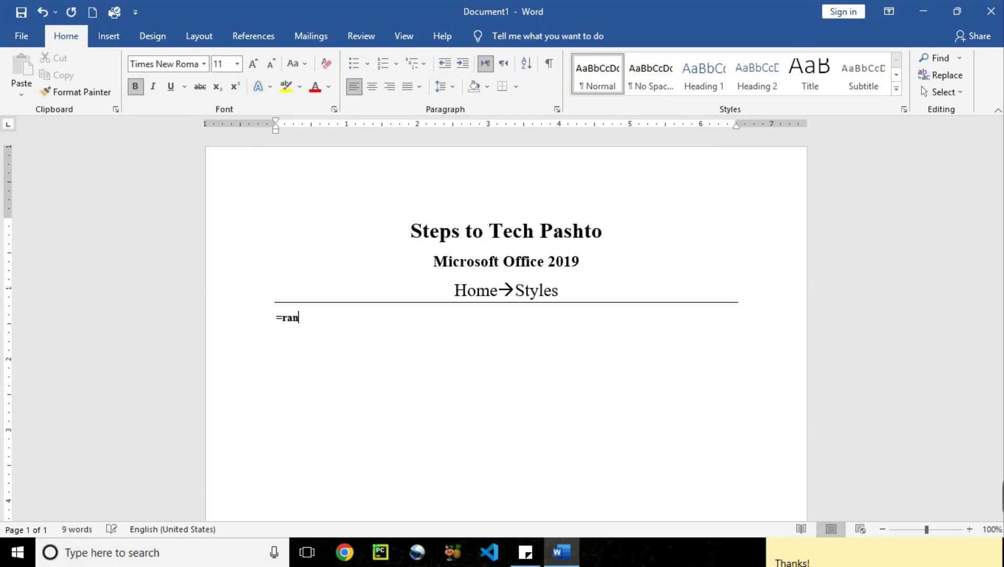
pyautogui.write('d(1)')
pyautogui.press('Return')
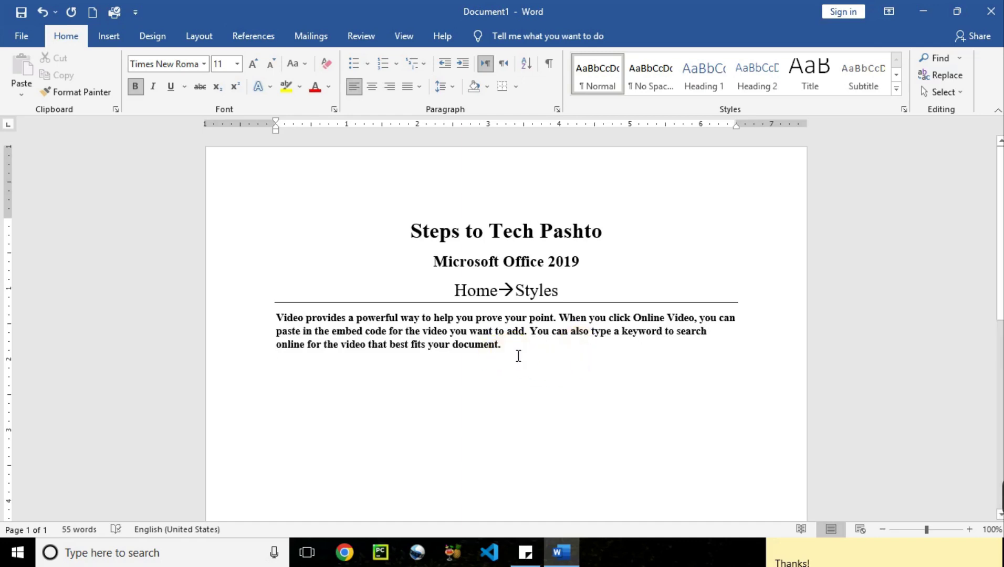
# Step: Remove the bold formatting from the generated sample paragraph
pyautogui.moveTo(518, 354); pyautogui.dragTo(269, 325)
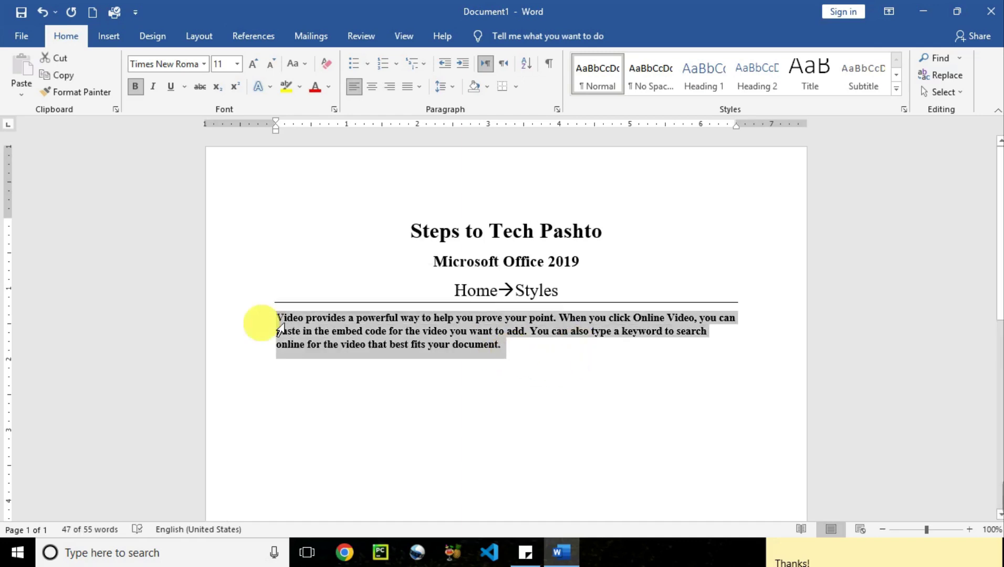
pyautogui.hotkey('ctrl', 'b')
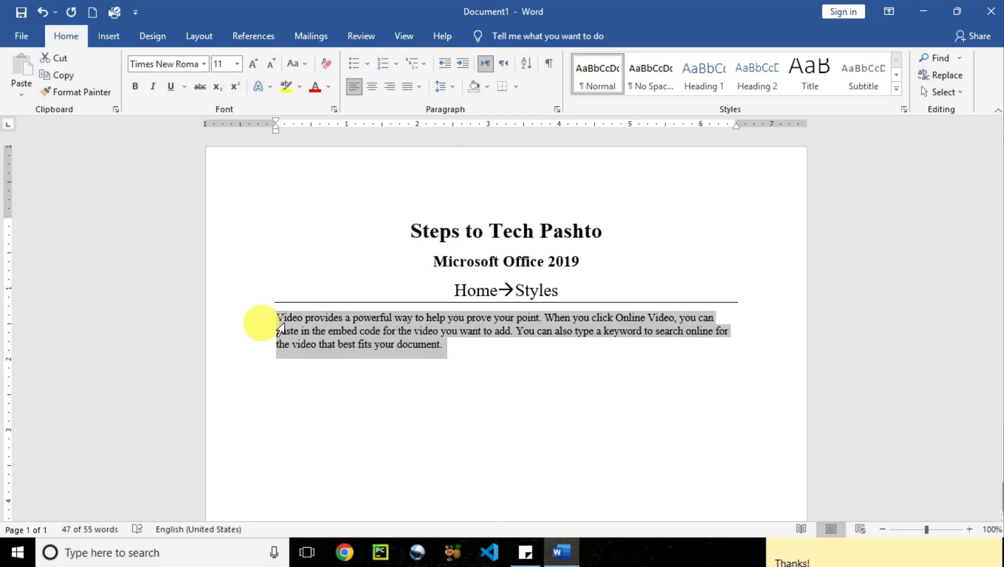
pyautogui.hotkey('ctrl', 'b')
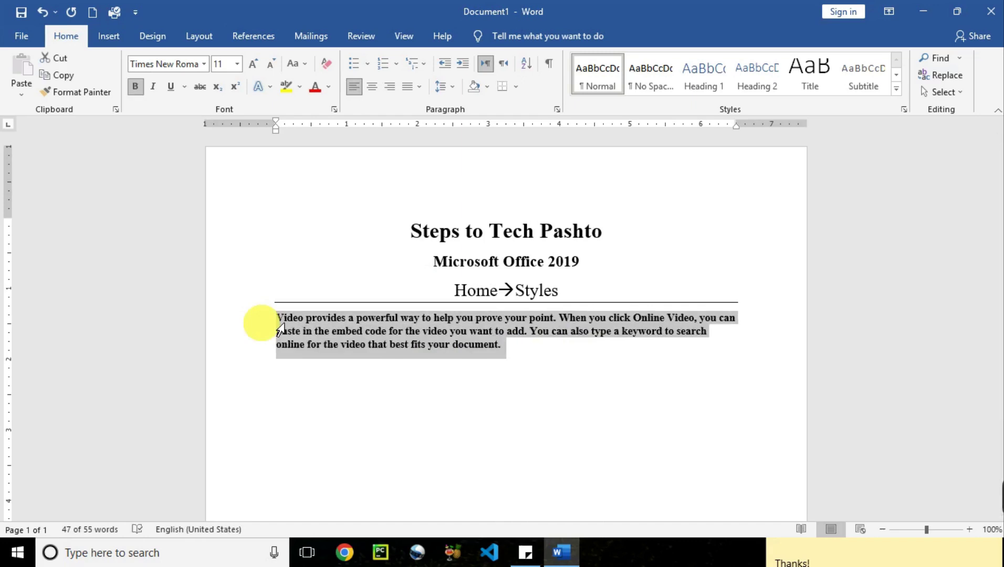
pyautogui.hotkey('ctrl', 'b')
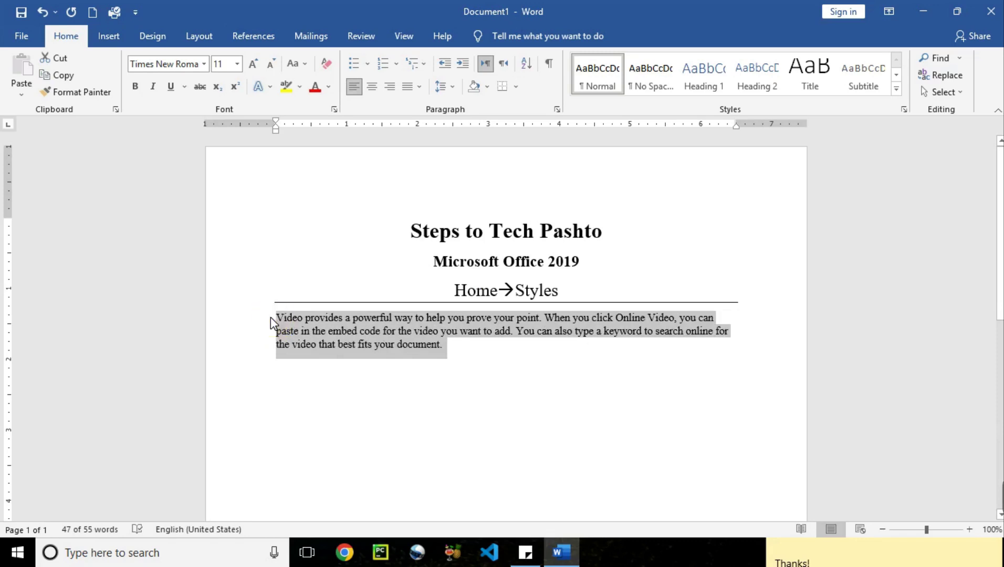
# Step: Insert a new line reading "Afghanistan" above the sample paragraph
pyautogui.click(272, 319)
pyautogui.press('Return')
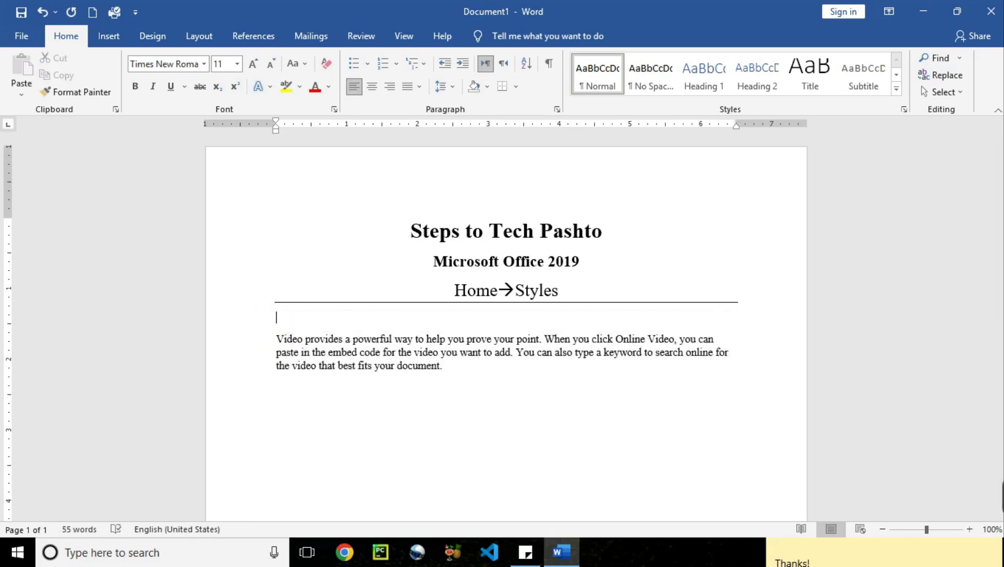
pyautogui.write('Afghanistan')
# Step: Add a bold line reading "Iran" below the sample paragraph
pyautogui.doubleClick(404, 378)
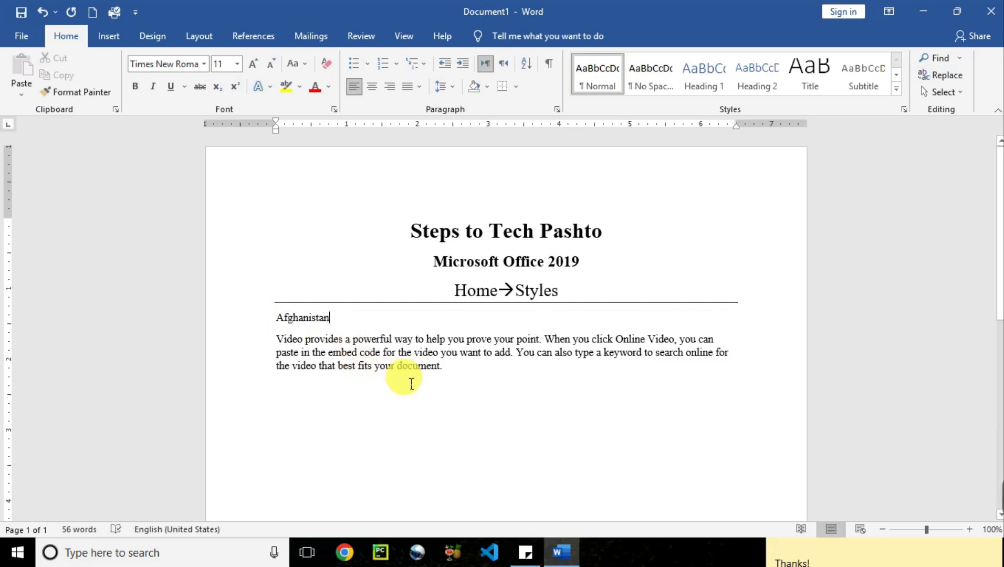
pyautogui.hotkey('ctrl', 'b')
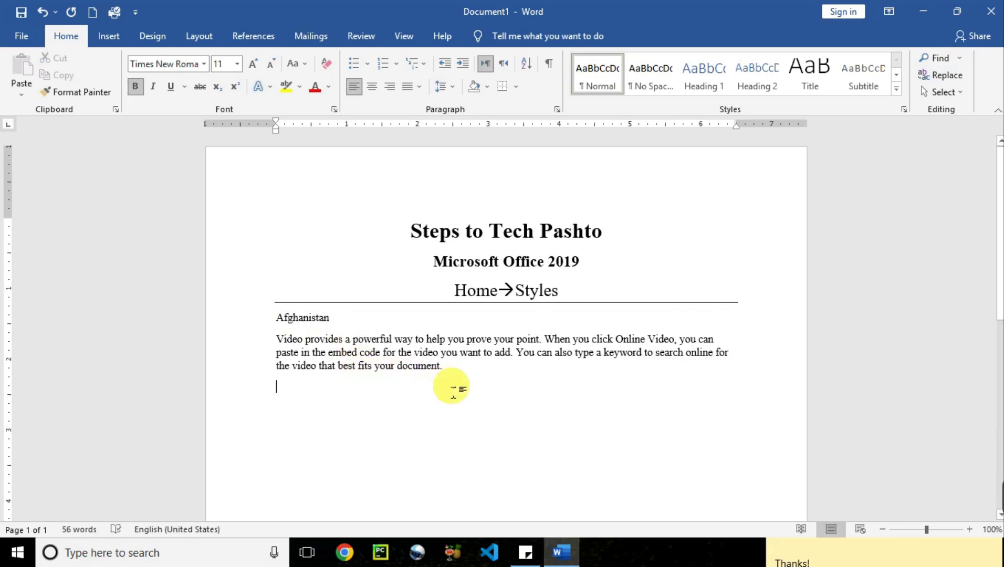
pyautogui.write('Iran')
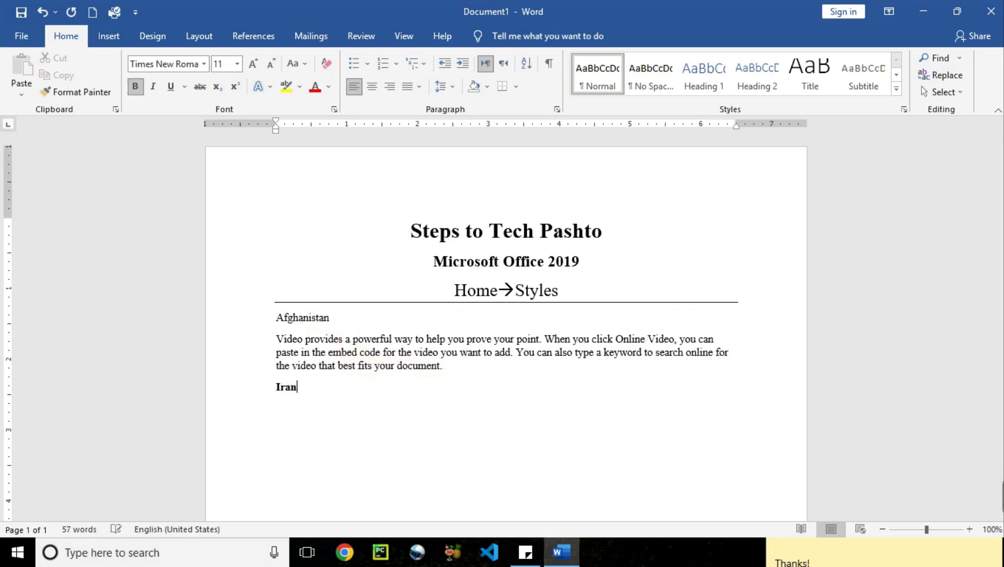
# Step: Generate one sample paragraph under the "Iran" line with =rand(1)
pyautogui.press('Return')
pyautogui.write('=ran')
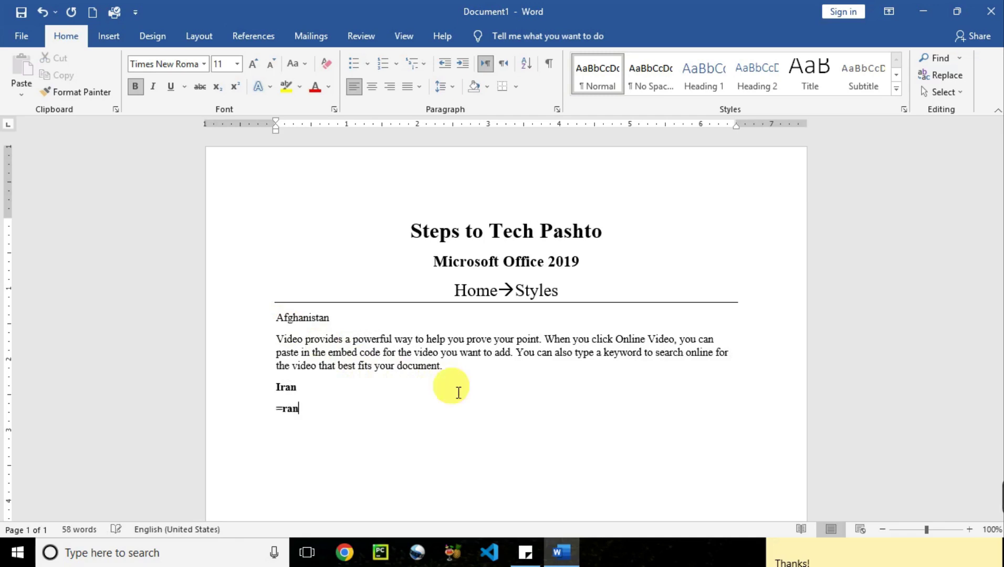
pyautogui.write('(1)')
pyautogui.press('Return')
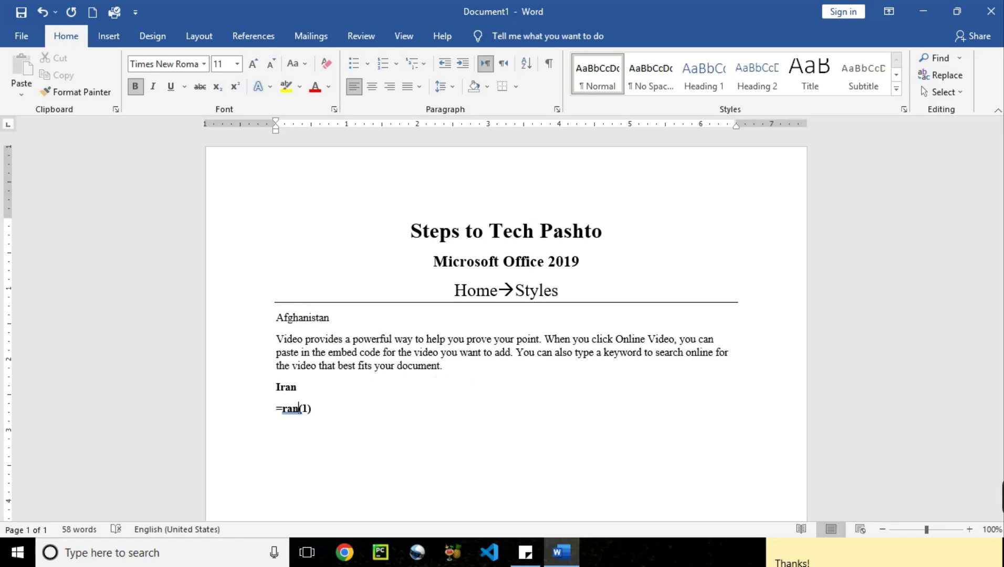
pyautogui.write('d')
pyautogui.press('BackSpace')
pyautogui.write('d')
pyautogui.press('Return')
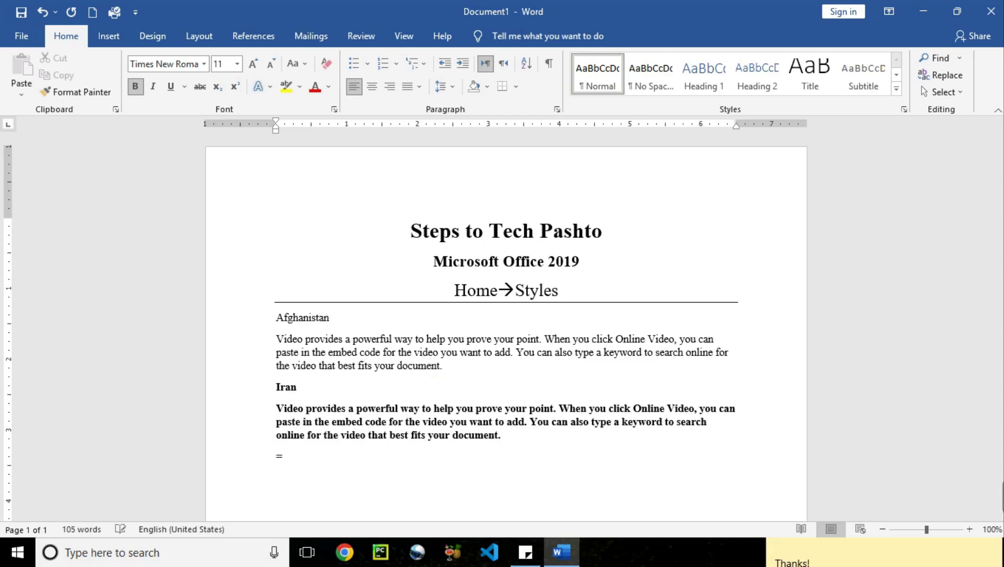
# Step: Generate a second sample paragraph in the "Iran" section with =rand(1)
pyautogui.write('=rand')
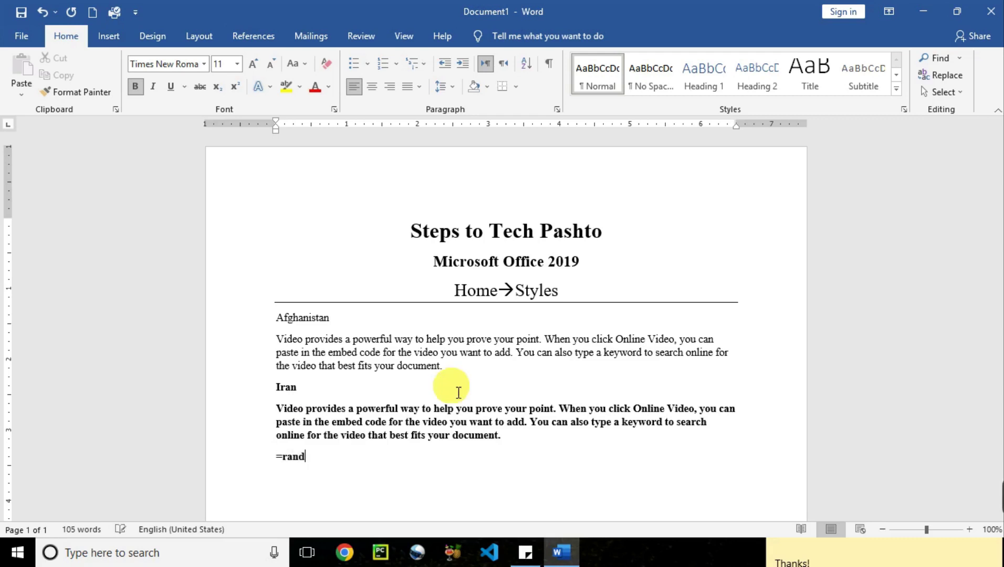
pyautogui.write('(1)')
pyautogui.press('Return')
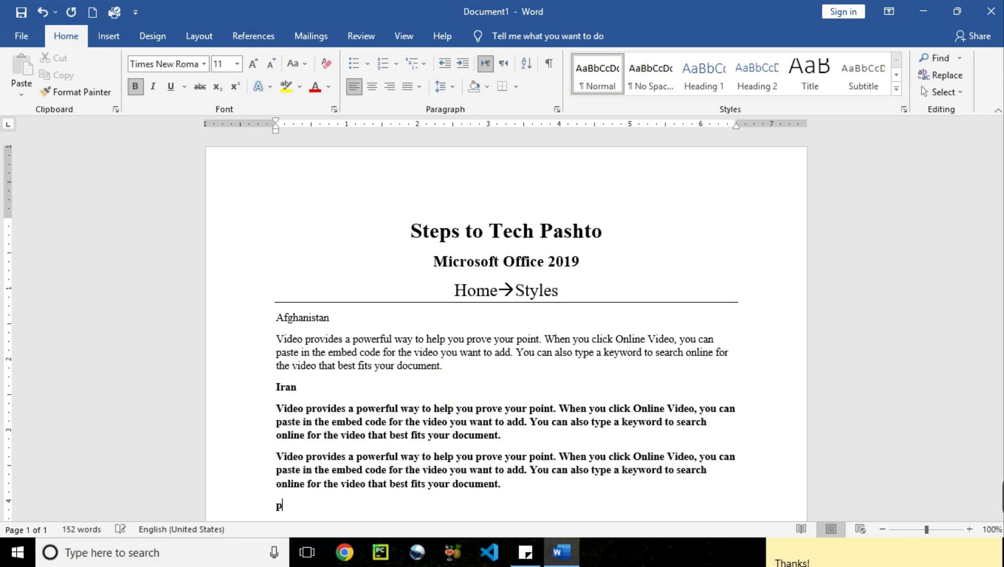
# Step: Add a line reading "Pakistan" below the second Iran paragraph, correcting its capitalization
pyautogui.write('pAKIST')
pyautogui.press('BackSpace')
pyautogui.press('BackSpace')
pyautogui.press('BackSpace')
pyautogui.press('BackSpace')
pyautogui.press('BackSpace')
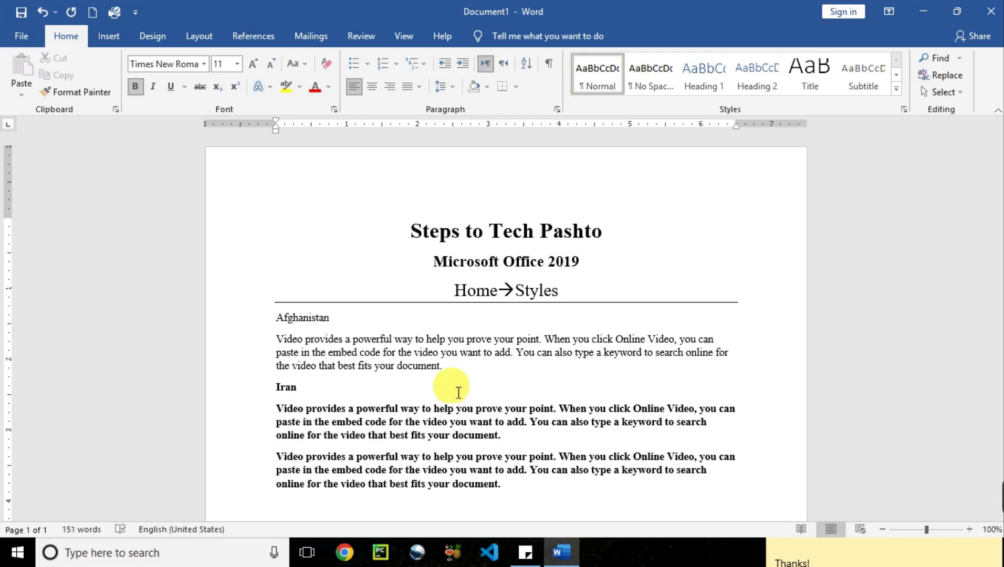
pyautogui.write('p')
pyautogui.press('BackSpace')
pyautogui.write('Pakistan')
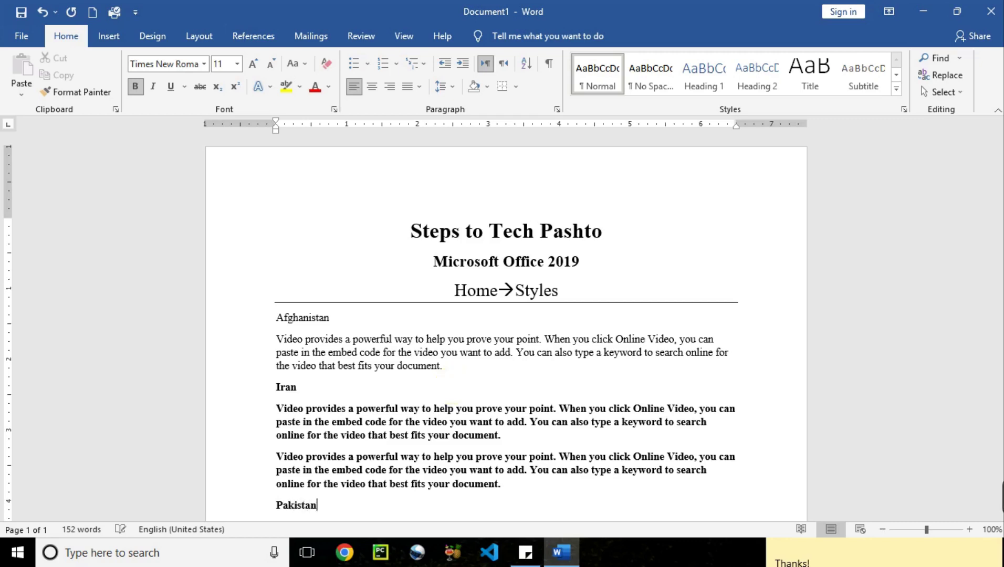
# Step: Generate one sample paragraph under the "Pakistan" line with =rand(1)
pyautogui.press('Return')
pyautogui.write('=ra')
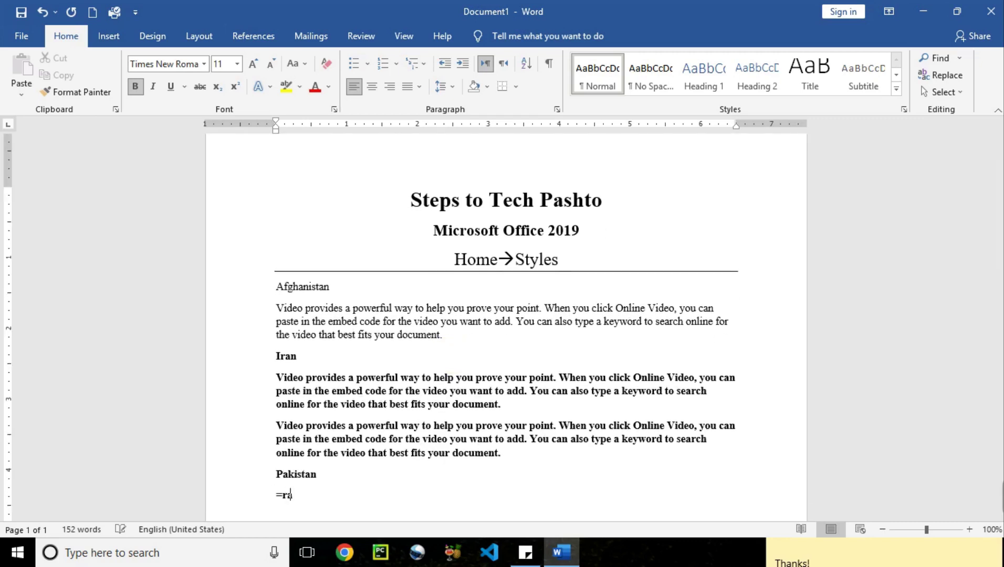
pyautogui.write('nd(1)')
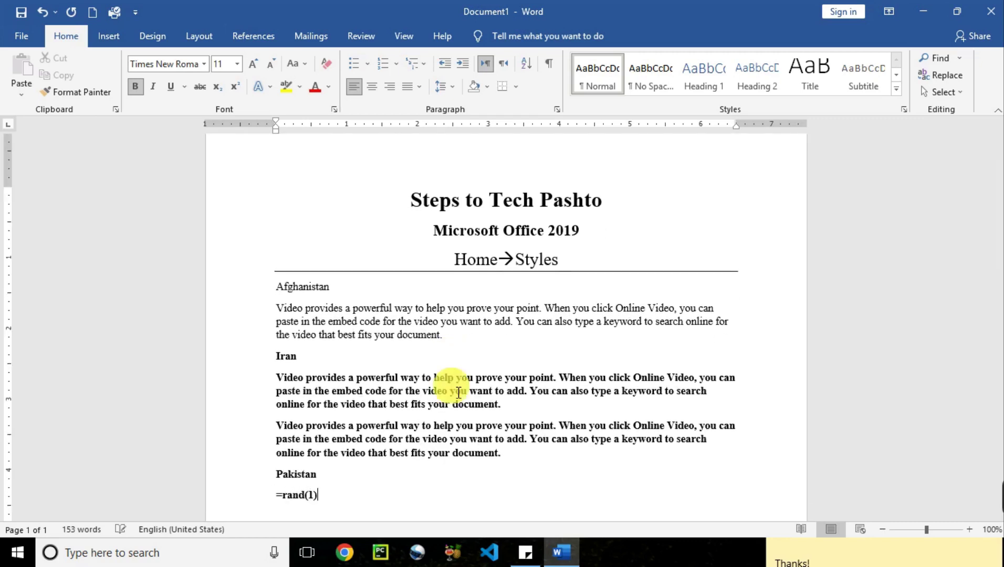
pyautogui.press('Return')
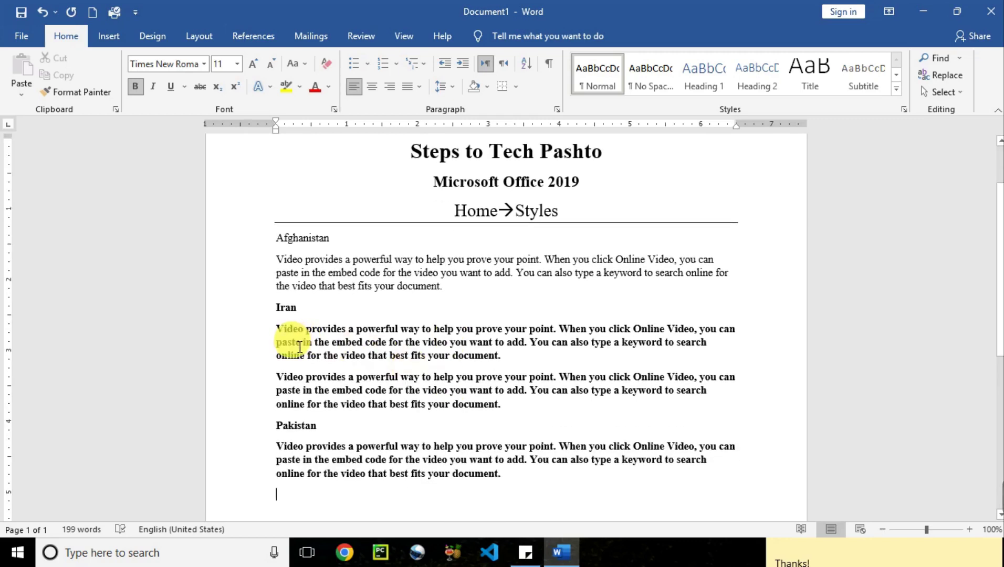
# Step: Clear the character formatting of all text from "Afghanistan" through the last paragraph and justify it
pyautogui.moveTo(520, 487); pyautogui.dragTo(272, 241)
pyautogui.hotkey('ctrl', 'space')
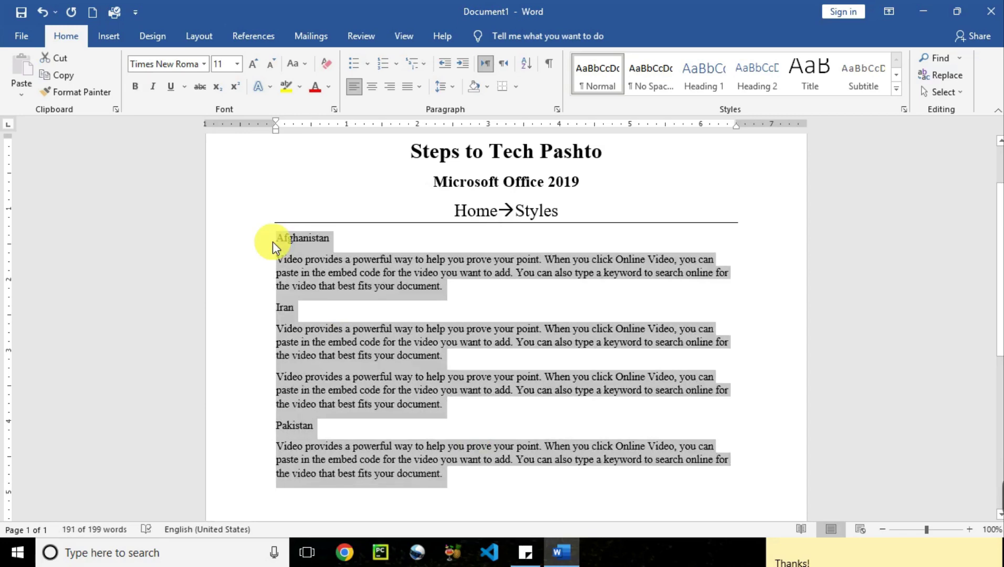
pyautogui.hotkey('ctrl', 'j')
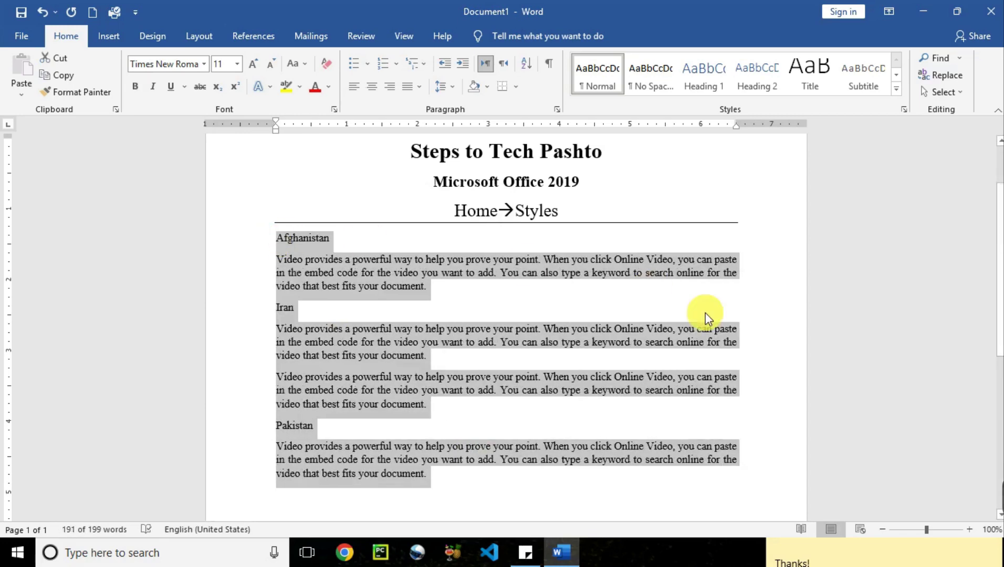
# Step: Zoom in to 130% and look over the country lines, their paragraphs and the Normal style
pyautogui.click(970, 529)
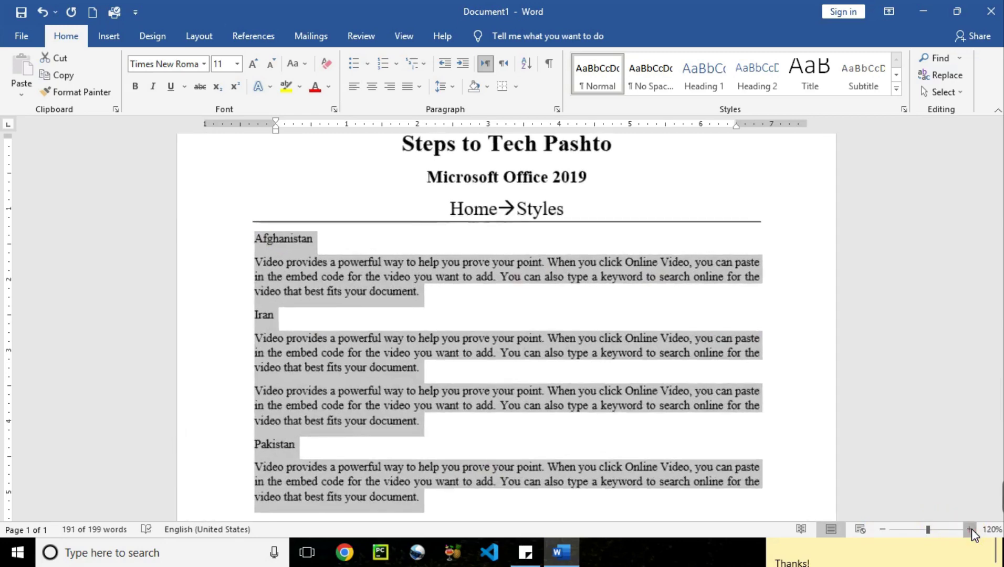
pyautogui.click(970, 529)
pyautogui.click(970, 529)
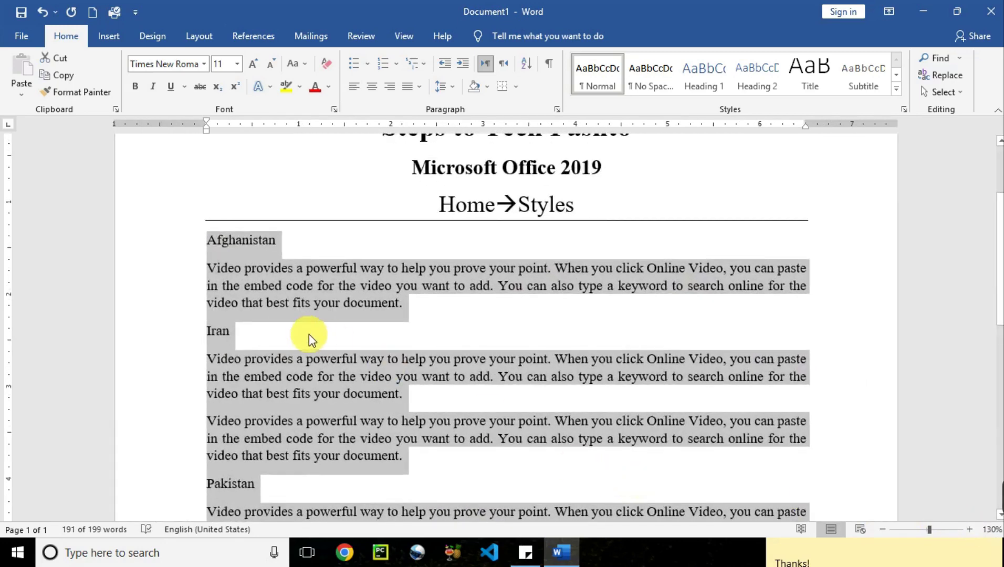
pyautogui.moveTo(1000, 258); pyautogui.dragTo(1000, 325)
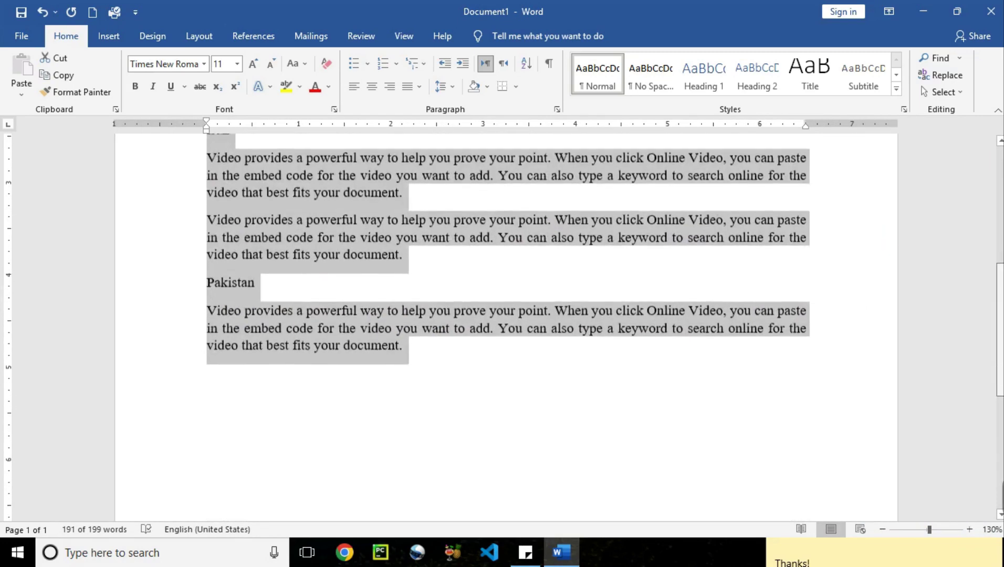
pyautogui.scroll(4, 541, 344)
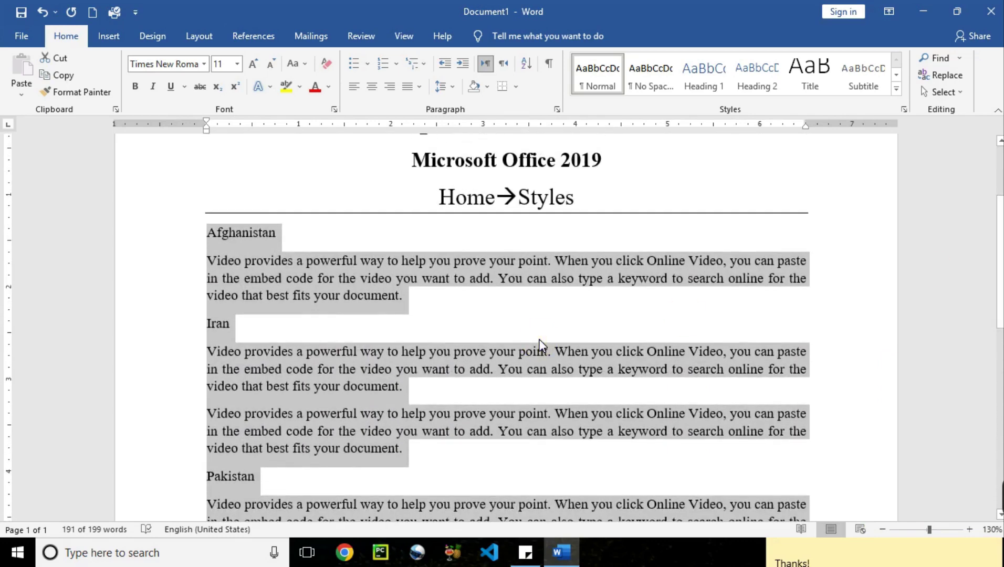
pyautogui.click(489, 325)
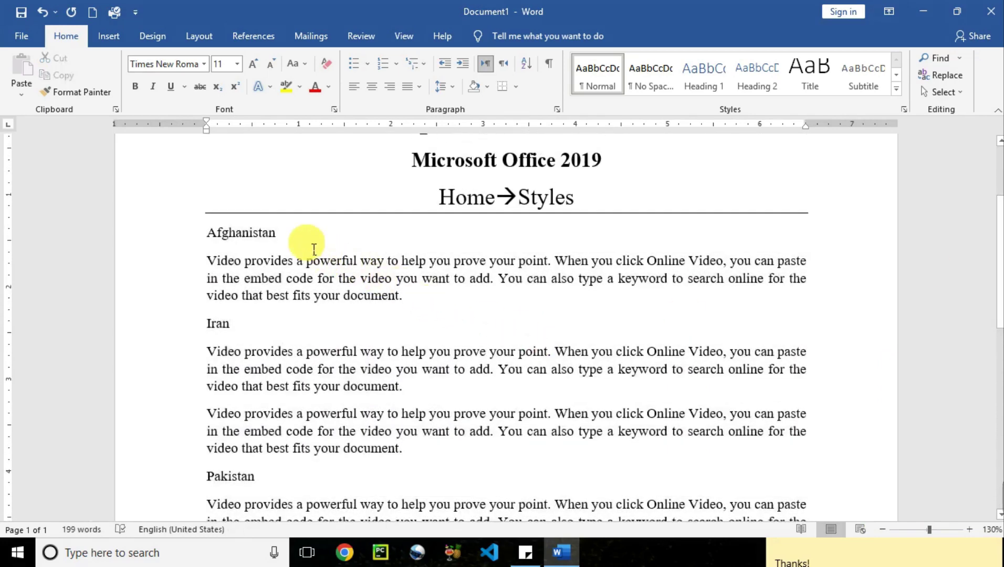
pyautogui.click(262, 232)
pyautogui.click(295, 279)
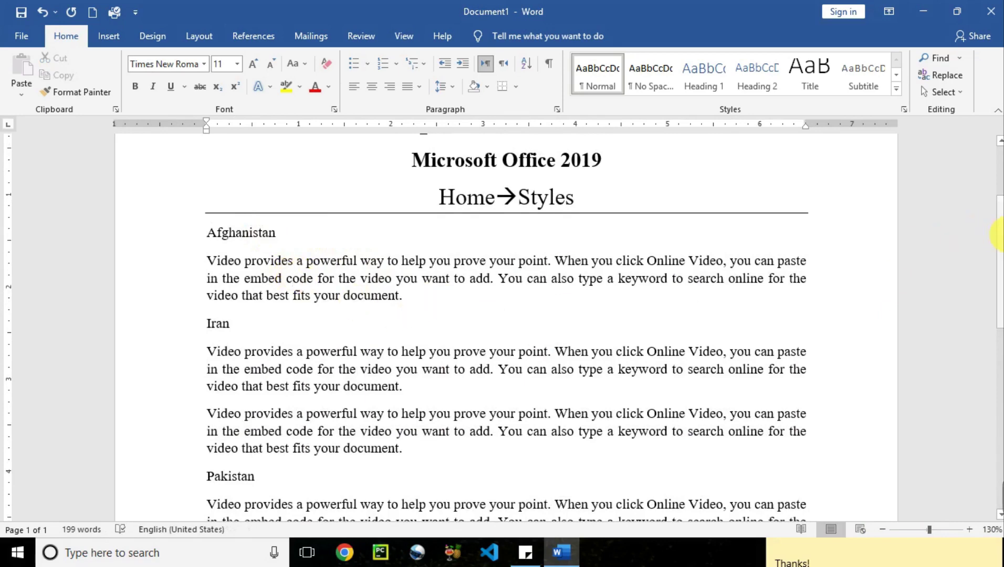
pyautogui.moveTo(998, 237); pyautogui.dragTo(998, 210)
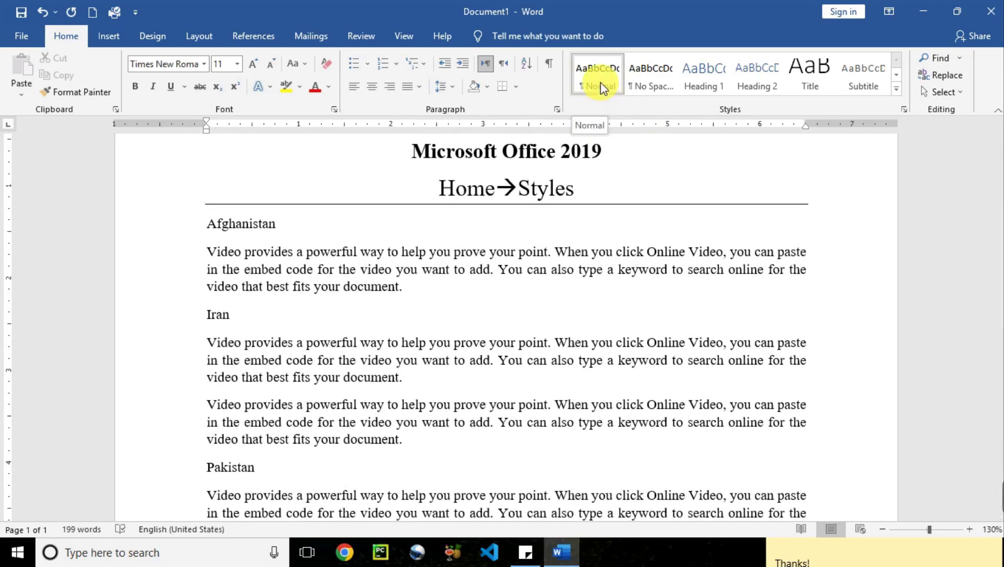
pyautogui.click(491, 271)
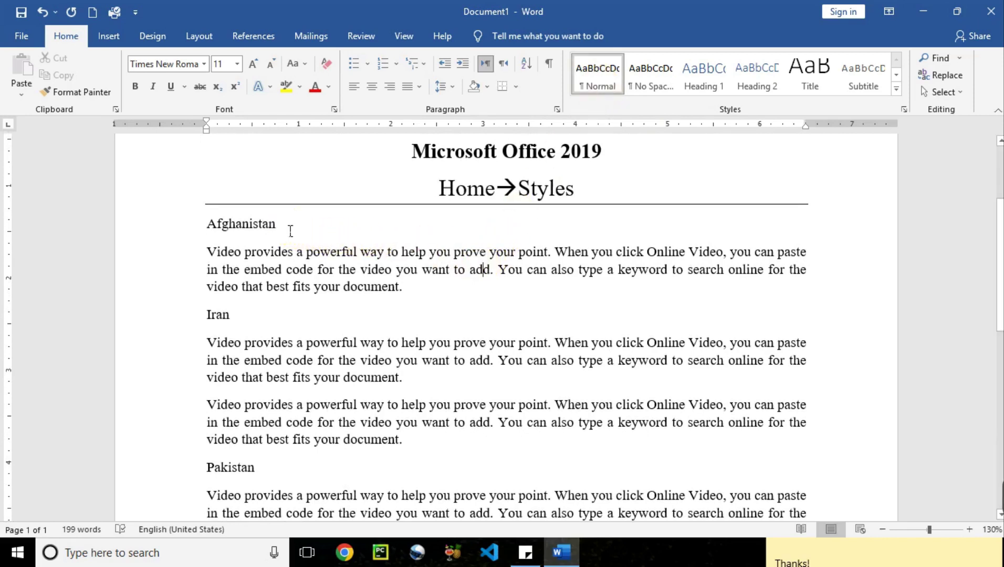
# Step: Apply the Heading 1 style to the "Afghanistan" and "Iran" lines
pyautogui.moveTo(286, 228); pyautogui.dragTo(209, 221)
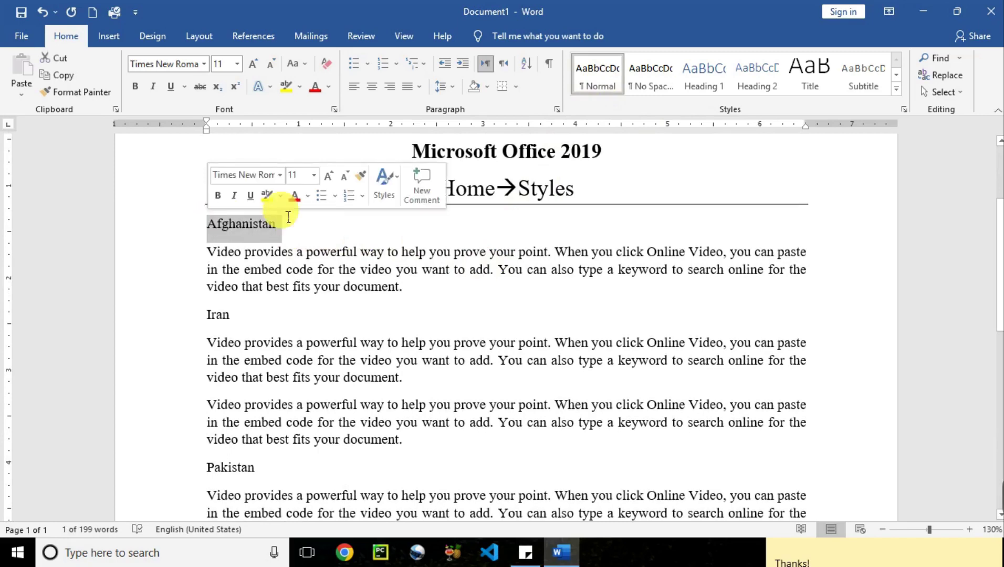
pyautogui.click(704, 79)
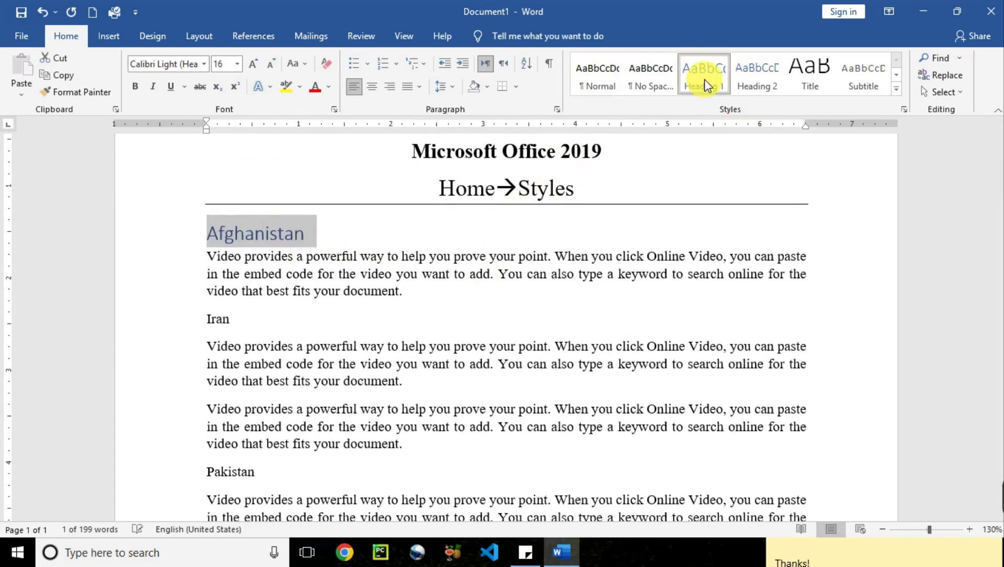
pyautogui.click(198, 322)
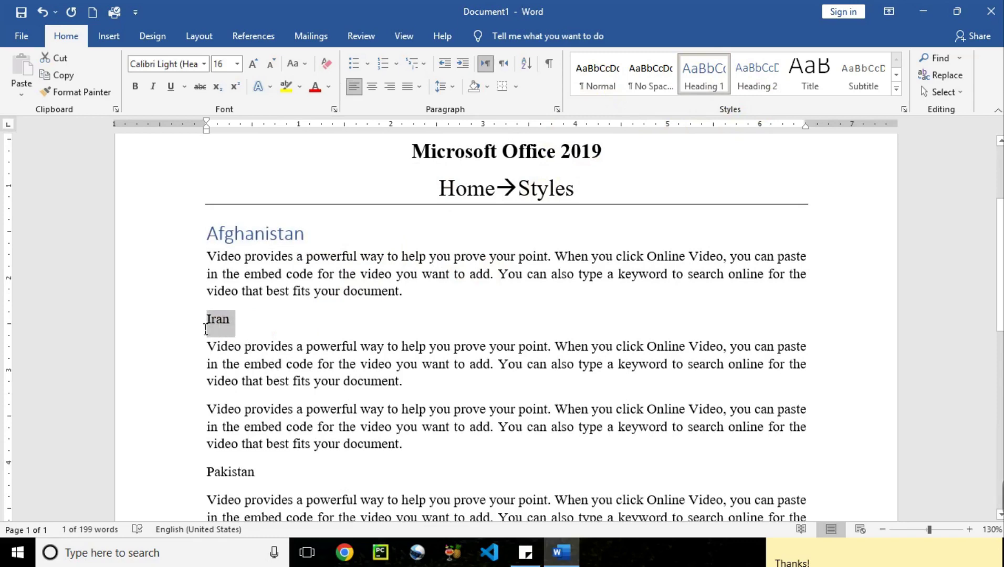
pyautogui.click(694, 85)
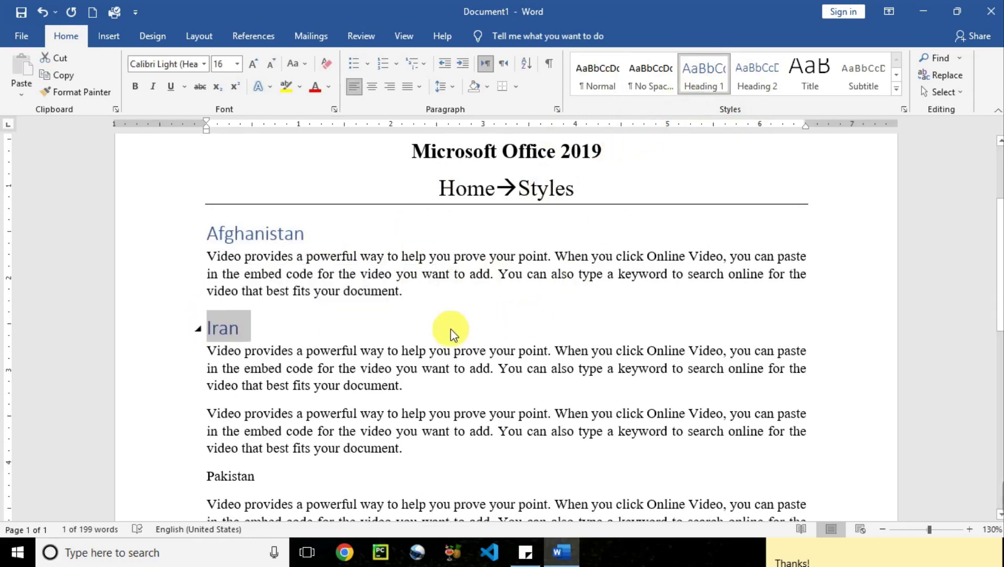
# Step: Copy the formatting of the "Iran" heading onto the "Pakistan" line with Format Painter
pyautogui.click(228, 334)
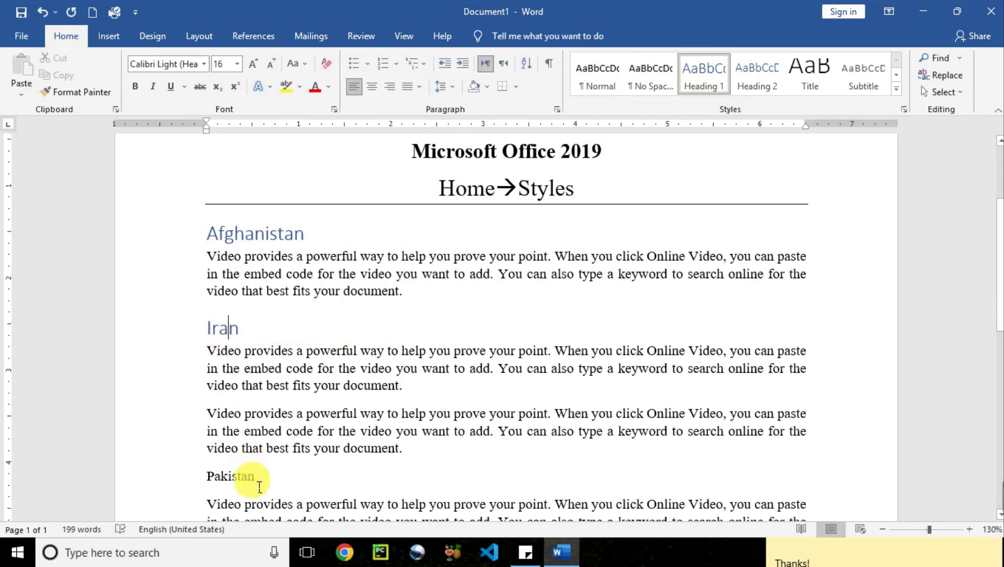
pyautogui.click(83, 94)
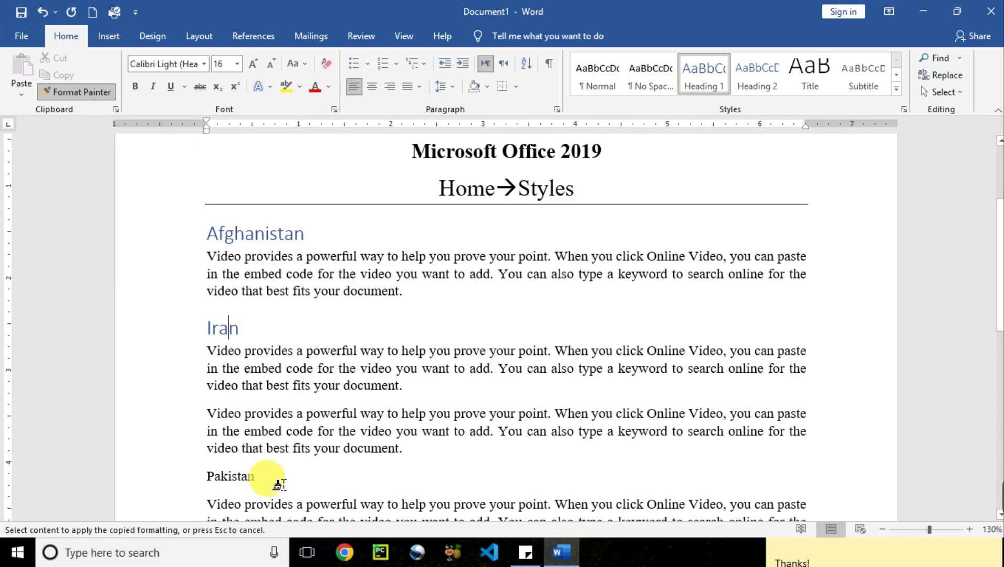
pyautogui.moveTo(279, 483); pyautogui.dragTo(204, 476)
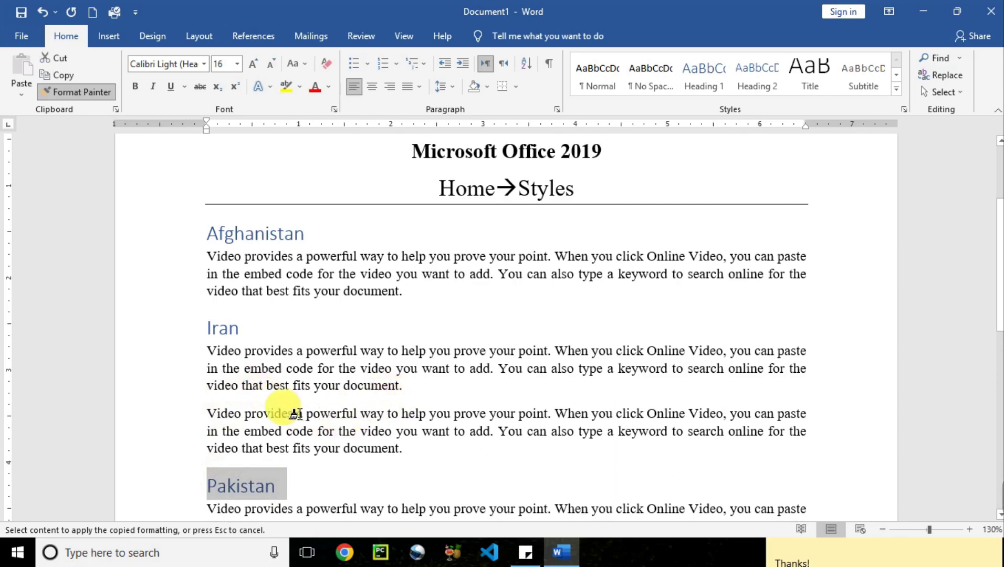
pyautogui.press('Escape')
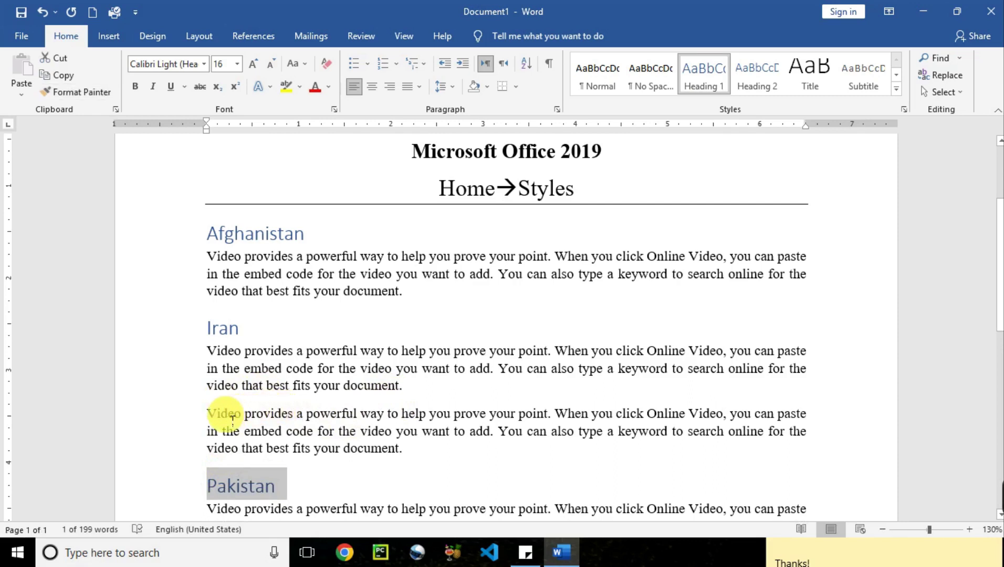
# Step: Insert a new line reading "India" above the second sample paragraph under the "Iran" heading
pyautogui.click(207, 413)
pyautogui.press('Return')
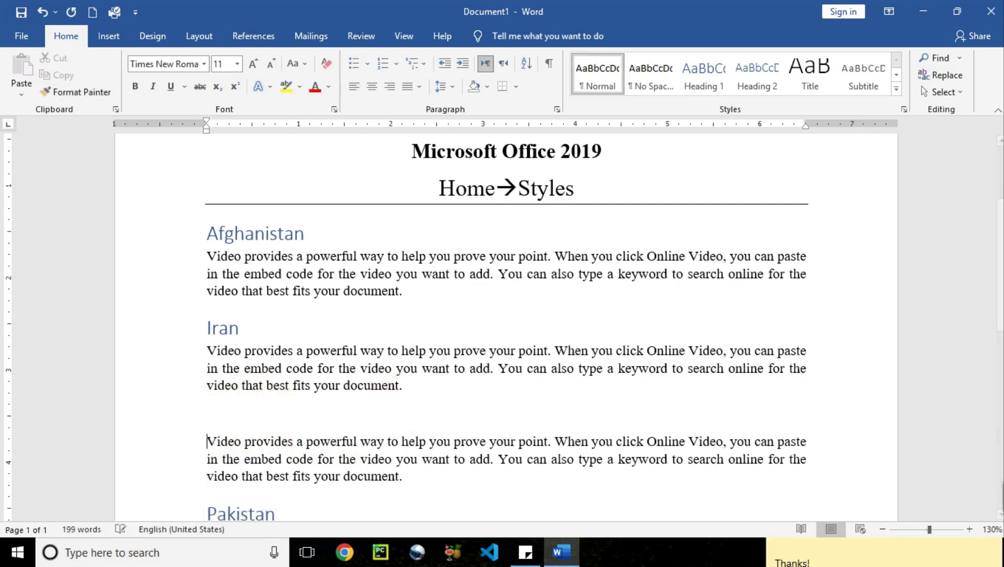
pyautogui.press('Up')
pyautogui.click(209, 412)
pyautogui.write('Ind')
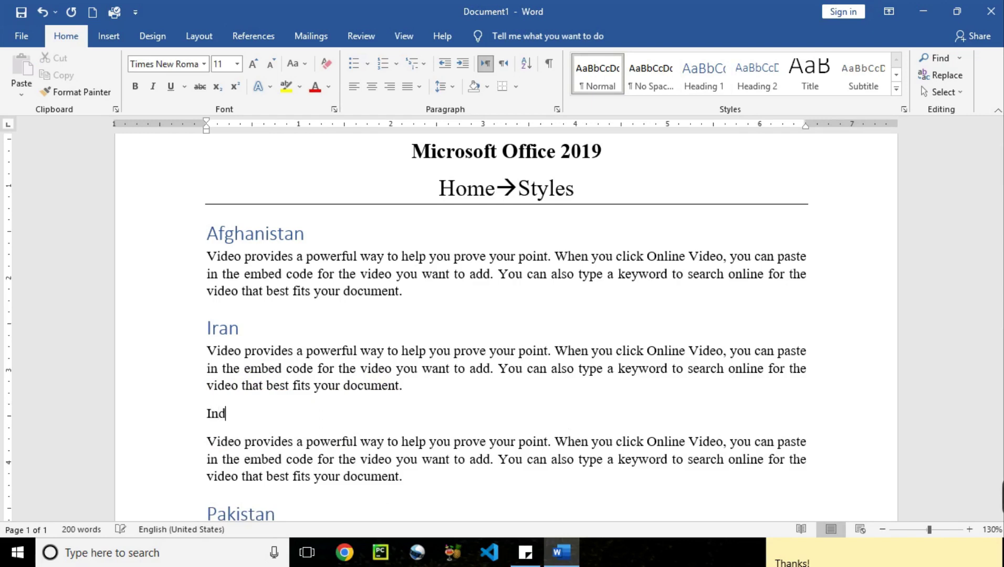
pyautogui.write('ia')
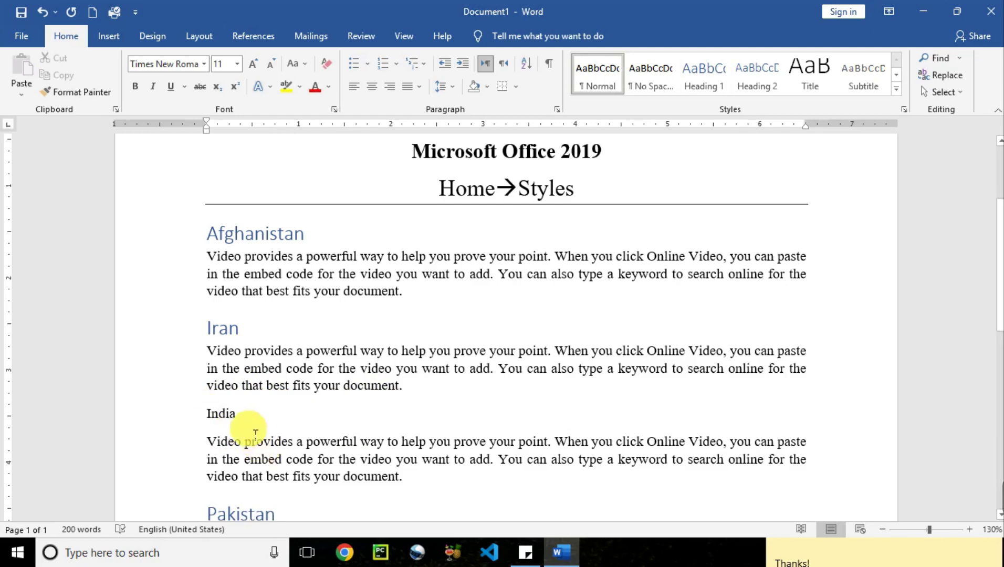
# Step: Apply the Heading 1 style to the "India" line
pyautogui.click(249, 236)
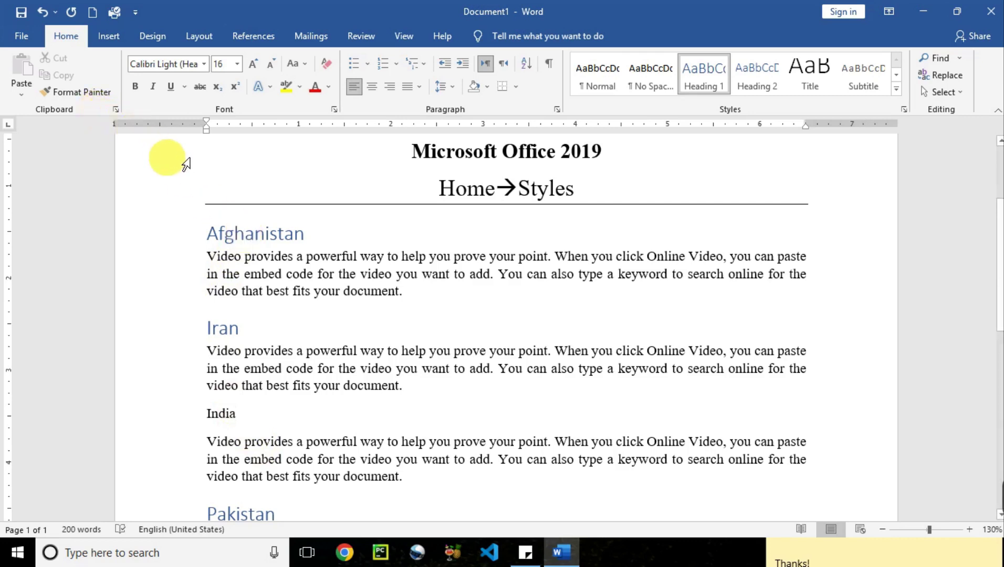
pyautogui.click(231, 389)
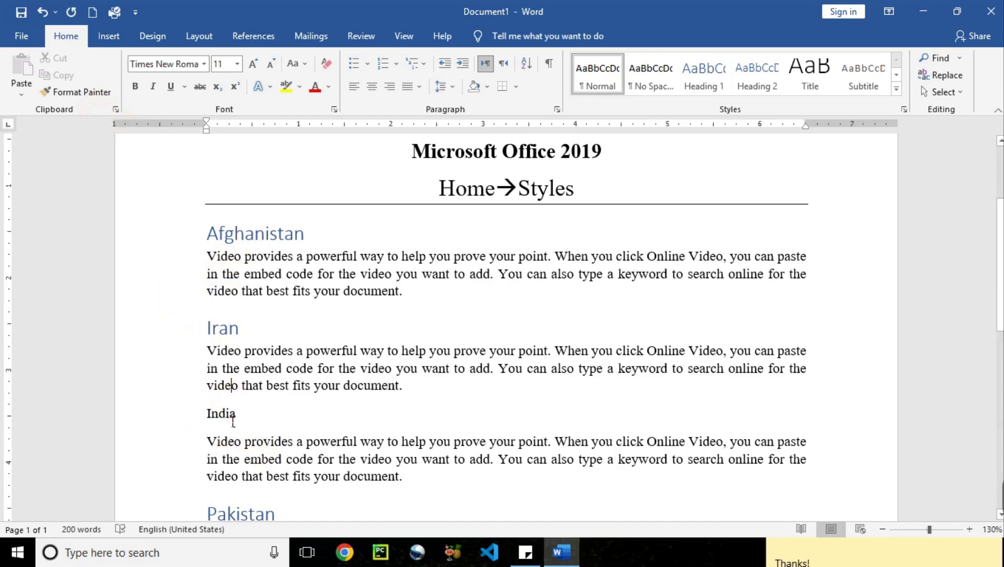
pyautogui.click(233, 420)
pyautogui.hotkey('ctrl', 'alt', '1')
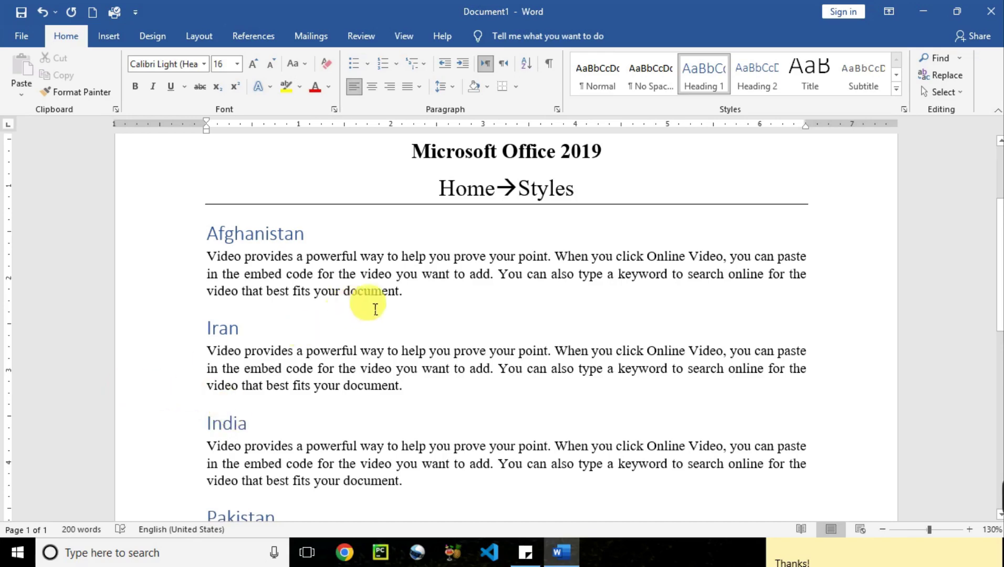
# Step: Generate one more sample paragraph below the existing "Afghanistan" paragraph with the =rand function
pyautogui.click(415, 303)
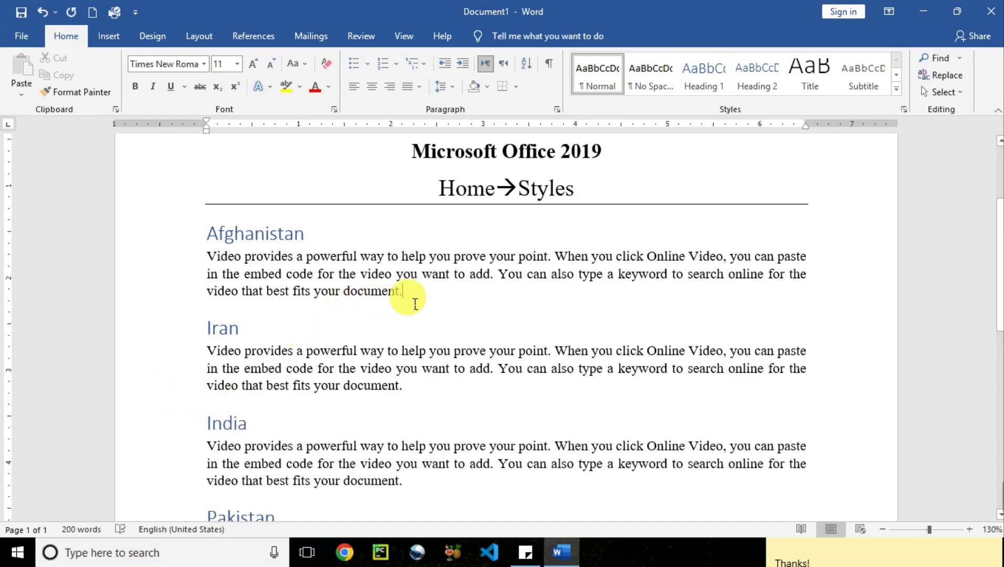
pyautogui.press('Return')
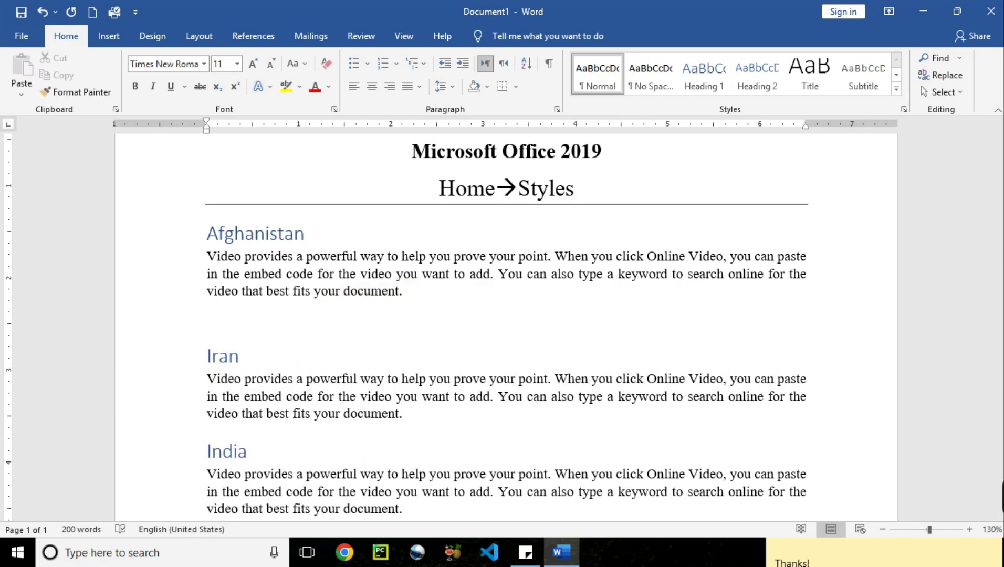
pyautogui.write('=rand()')
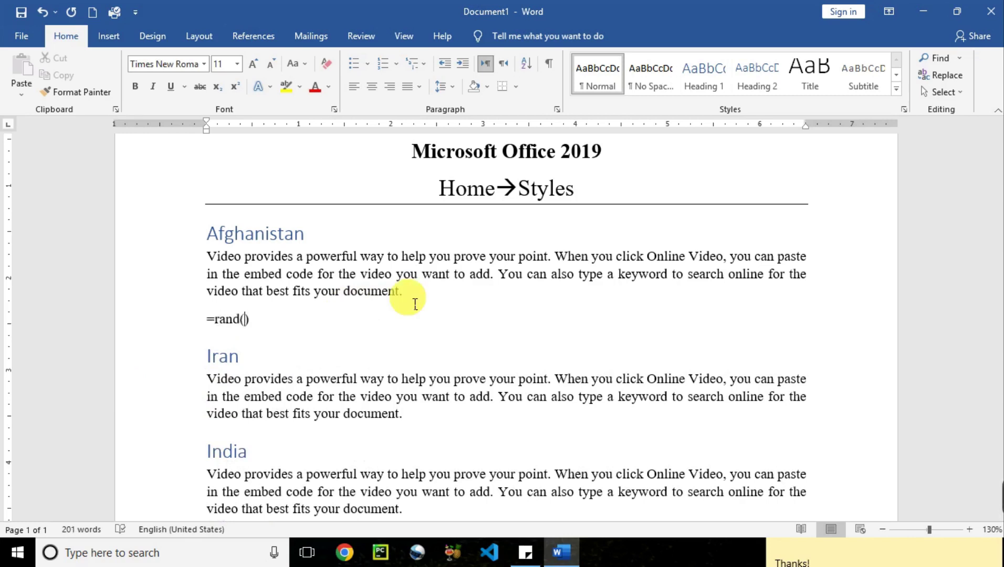
pyautogui.press('Return')
# Step: Insert a line reading "Kabul" above the second sample paragraph in the Afghanistan section
pyautogui.press('Up')
pyautogui.press('Up')
pyautogui.press('Up')
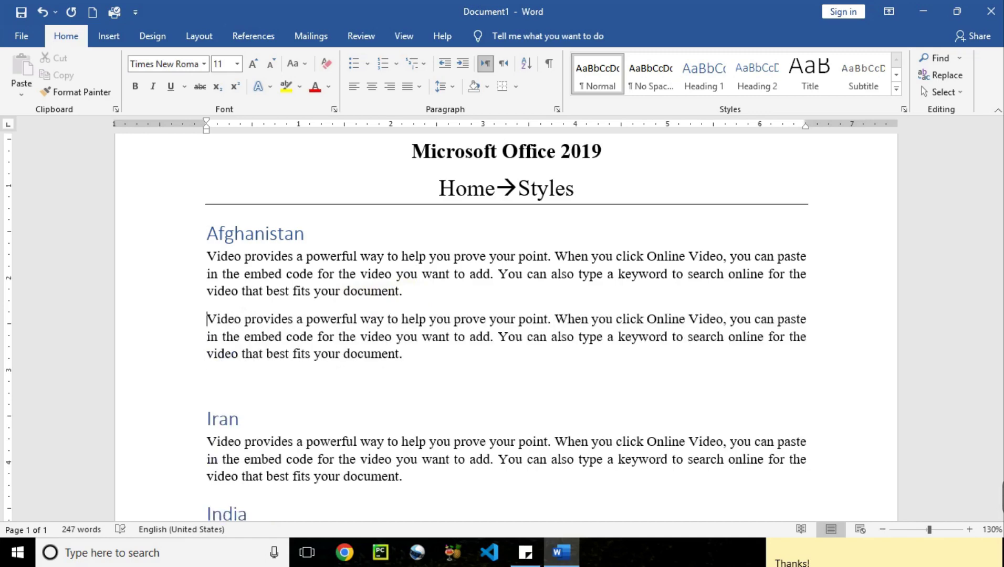
pyautogui.press('Return')
pyautogui.press('Up')
pyautogui.write('Kabul')
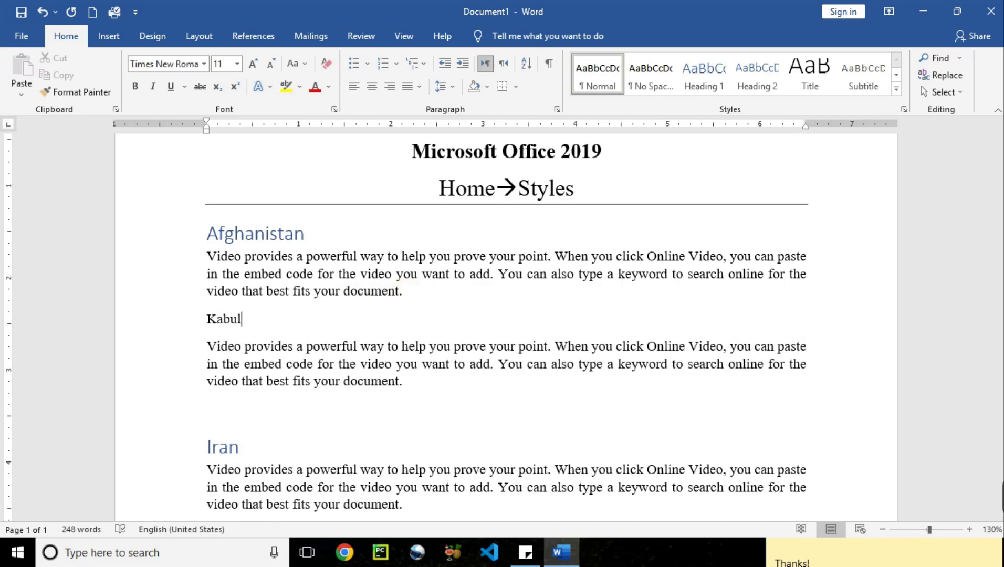
# Step: Add a "Kandahar" line below the Kabul paragraph and generate one sample paragraph beneath it with =rand(1)
pyautogui.click(488, 388)
pyautogui.press('Return')
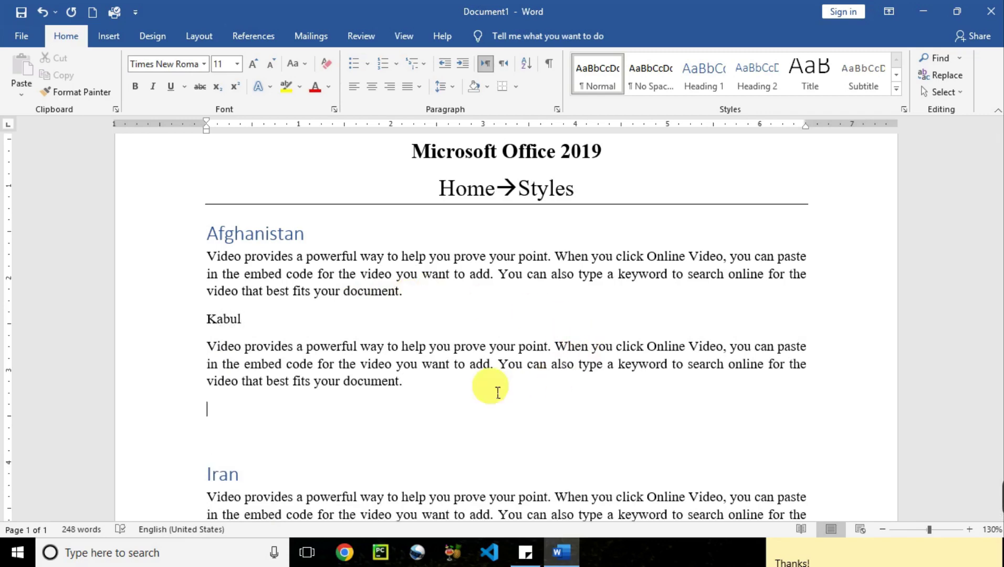
pyautogui.write('Kandahar')
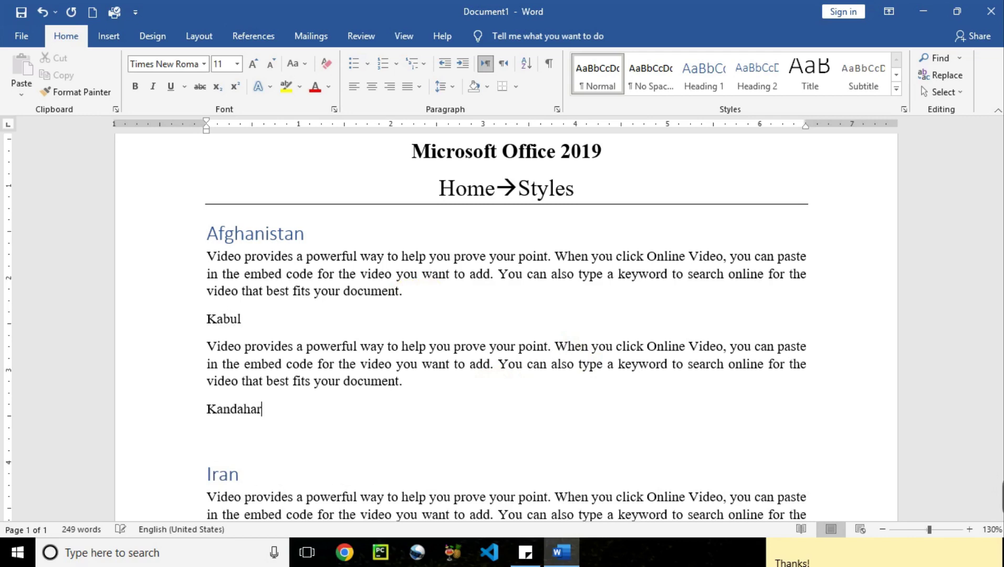
pyautogui.press('Return')
pyautogui.write('=ran')
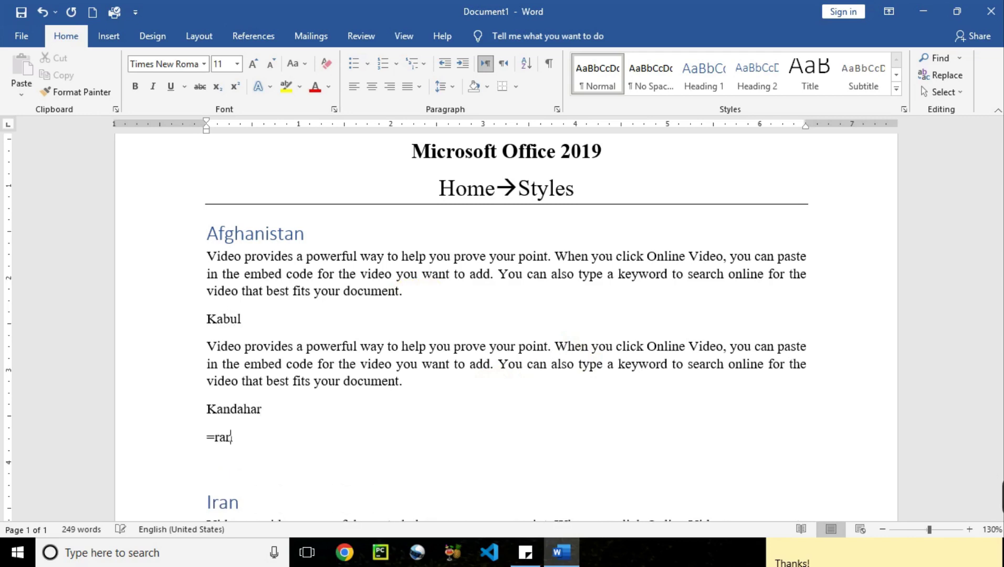
pyautogui.write('d(1')
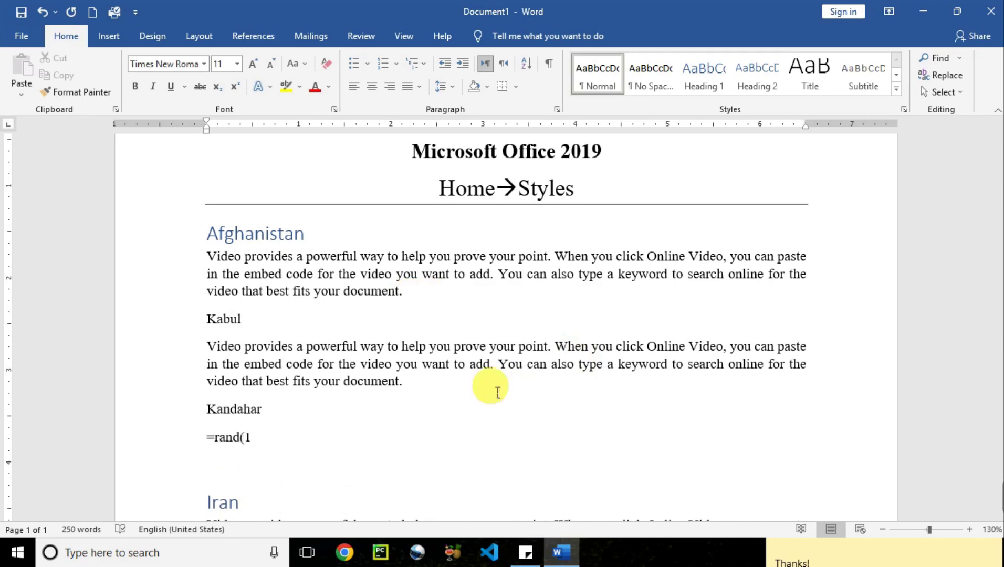
pyautogui.write(')')
pyautogui.press('Return')
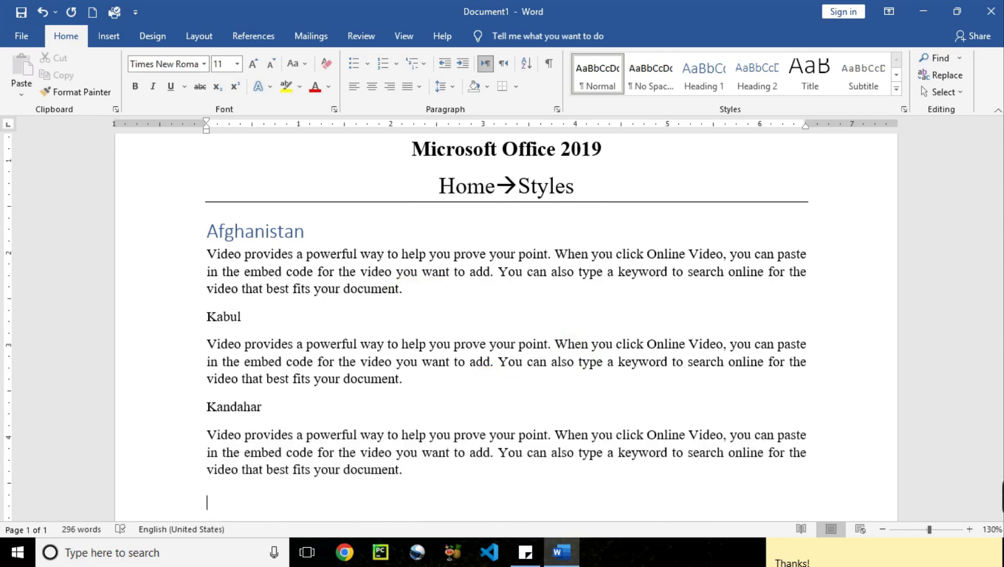
# Step: Remove the empty lines between the Kandahar paragraph and the "Iran" heading
pyautogui.press('Return')
pyautogui.press('Down')
pyautogui.press('Down')
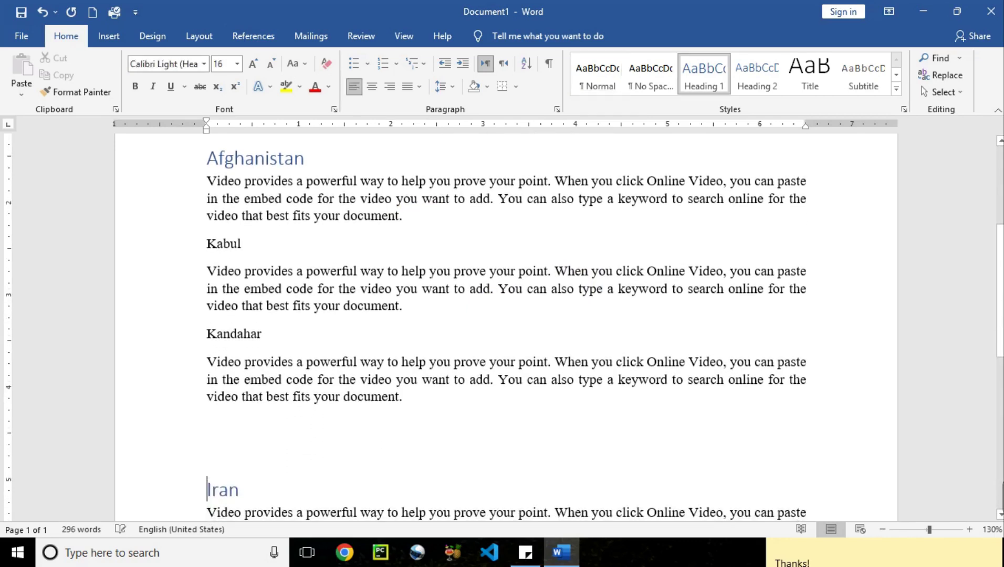
pyautogui.press('Up')
pyautogui.press('BackSpace')
pyautogui.press('BackSpace')
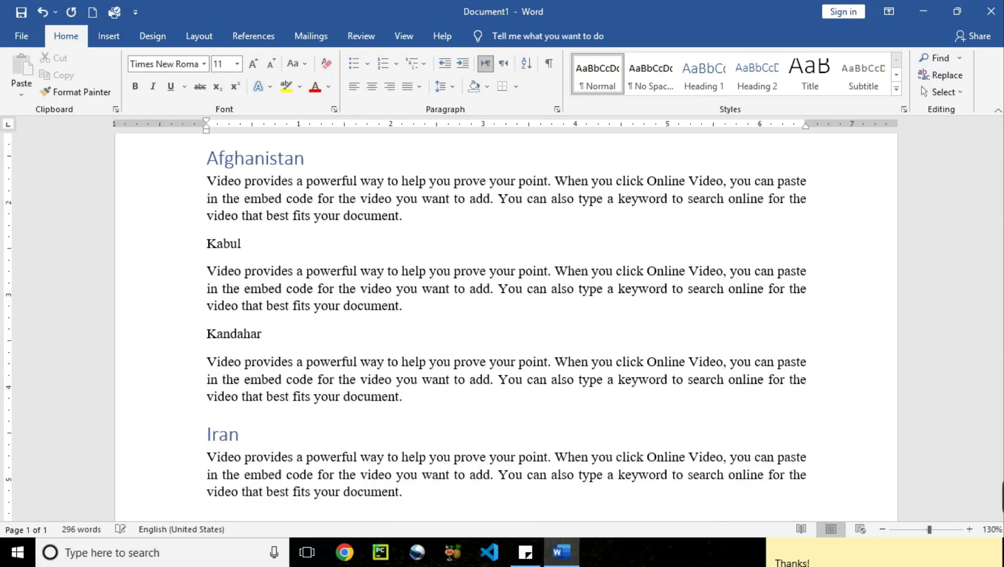
# Step: Apply the Heading 2 style to the "Kabul" and "Kandahar" lines
pyautogui.click(208, 243)
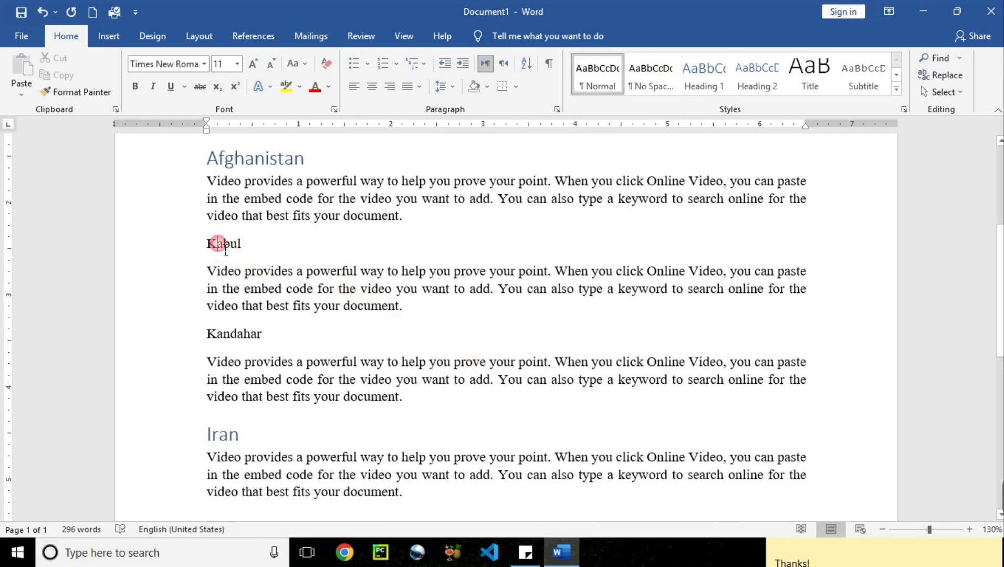
pyautogui.click(254, 157)
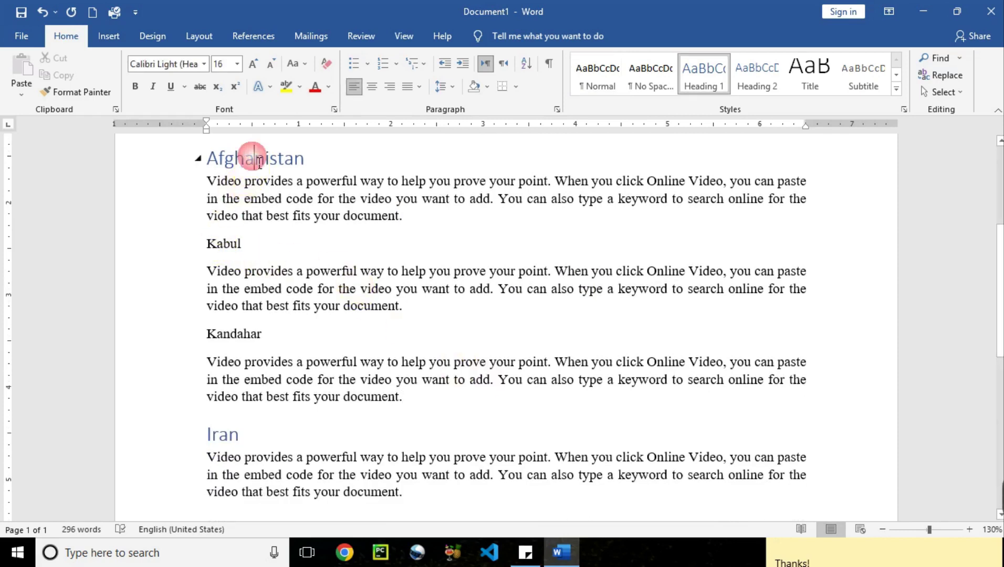
pyautogui.click(237, 246)
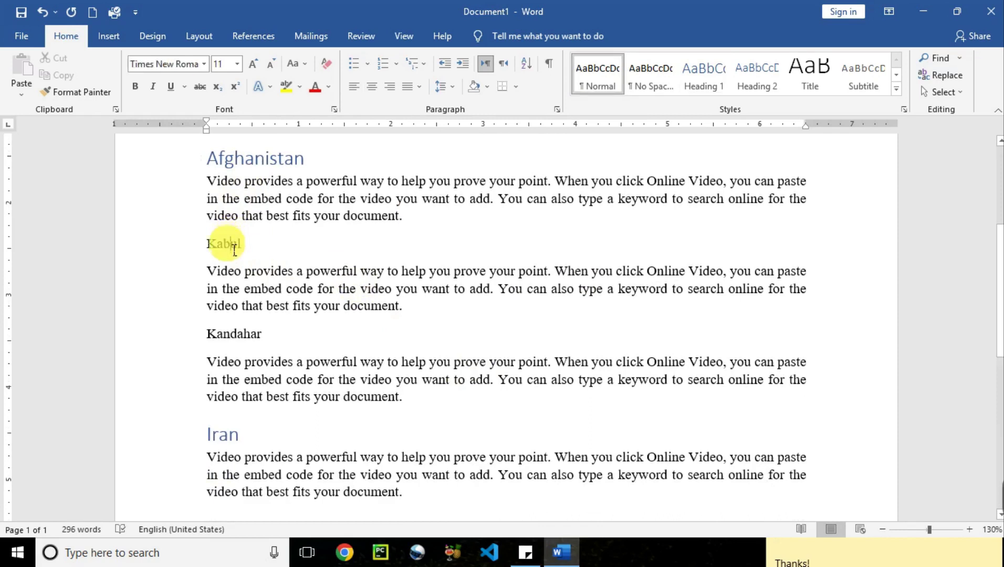
pyautogui.click(755, 93)
pyautogui.click(252, 330)
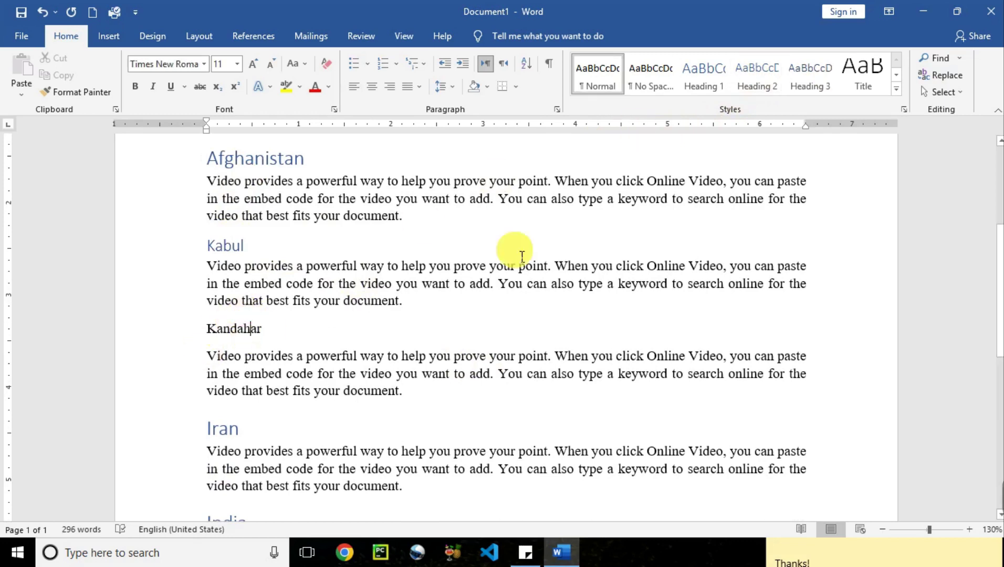
pyautogui.click(755, 84)
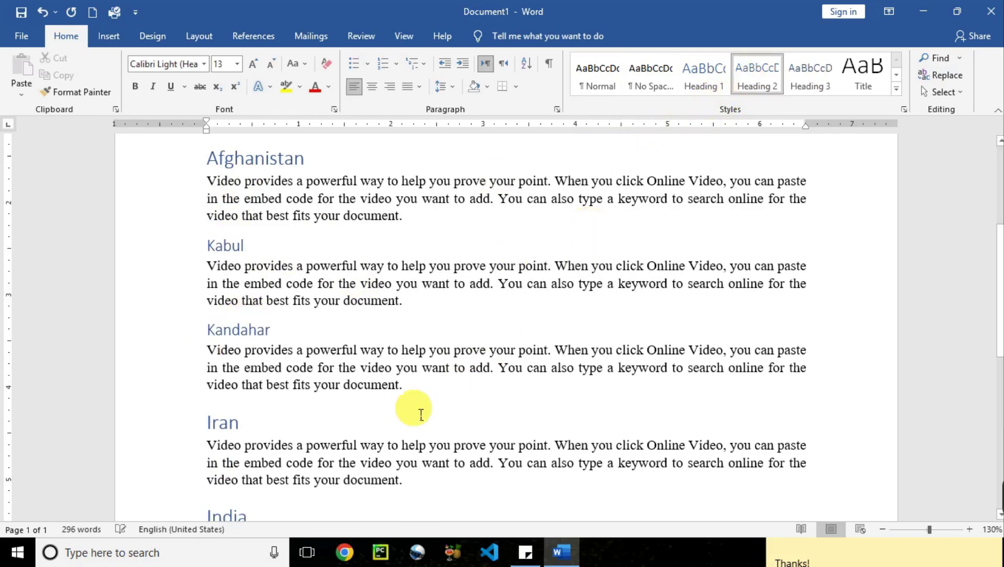
# Step: Apply the Subtle Emphasis style to the whole paragraph directly under the "Afghanistan" heading
pyautogui.moveTo(1001, 308); pyautogui.dragTo(1000, 287)
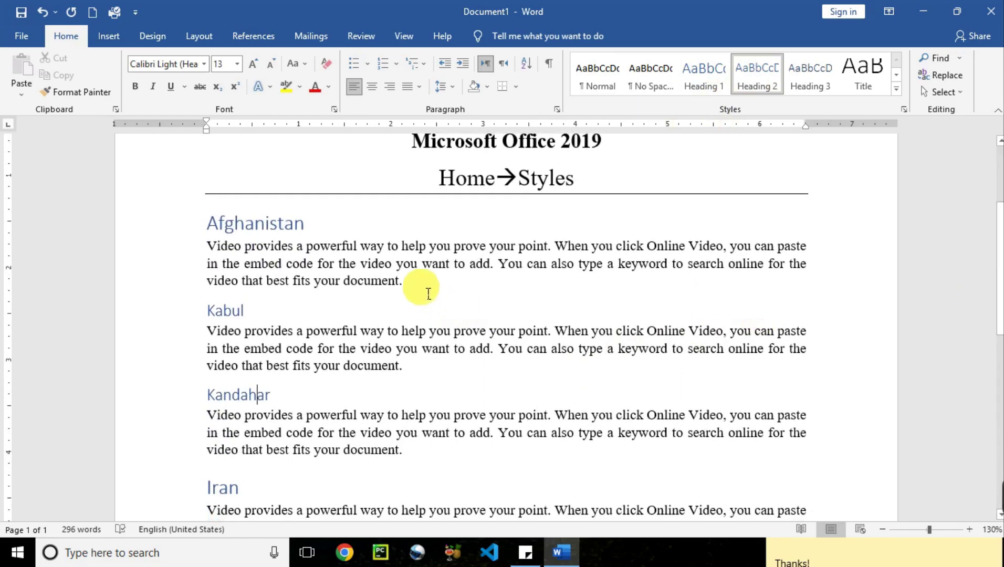
pyautogui.moveTo(423, 289); pyautogui.dragTo(207, 252)
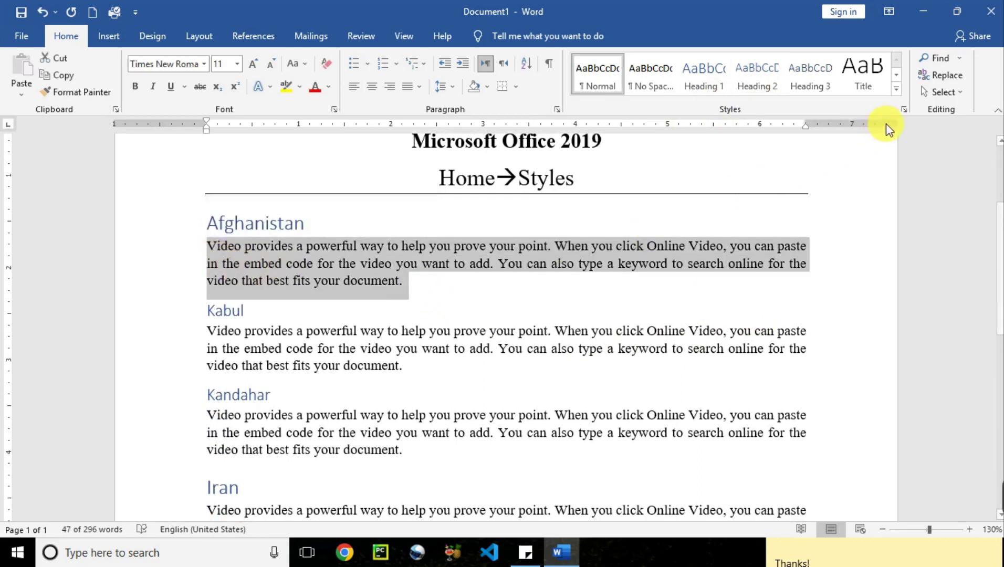
pyautogui.click(896, 91)
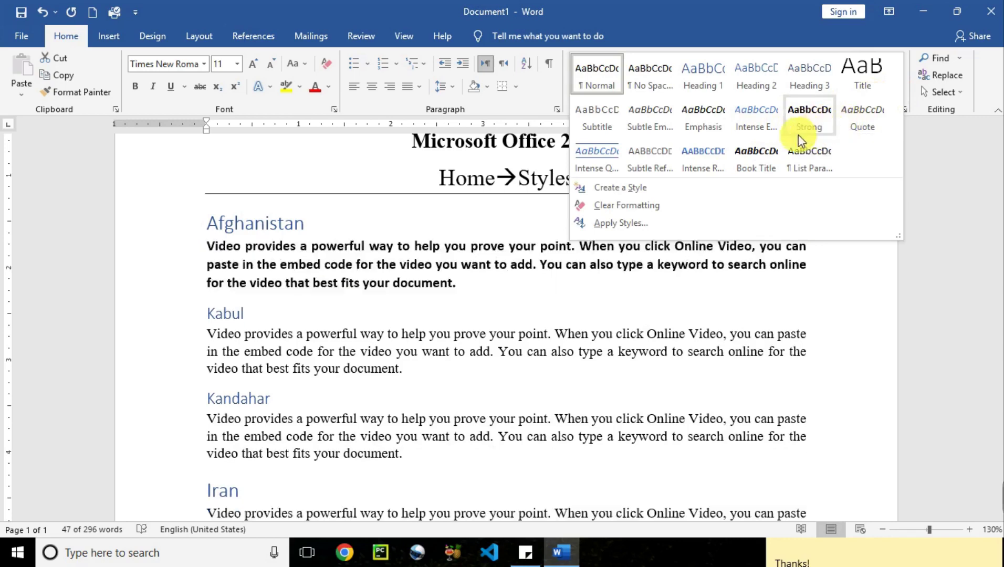
pyautogui.click(661, 136)
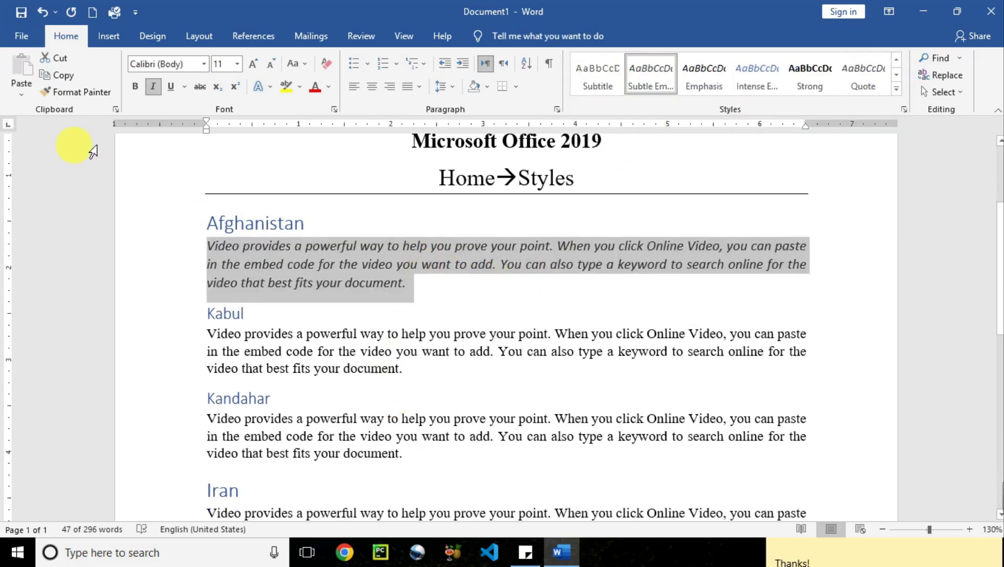
# Step: Copy the formatting of the paragraph under "Afghanistan" onto the Kabul and Kandahar paragraphs with Format Painter
pyautogui.click(83, 92)
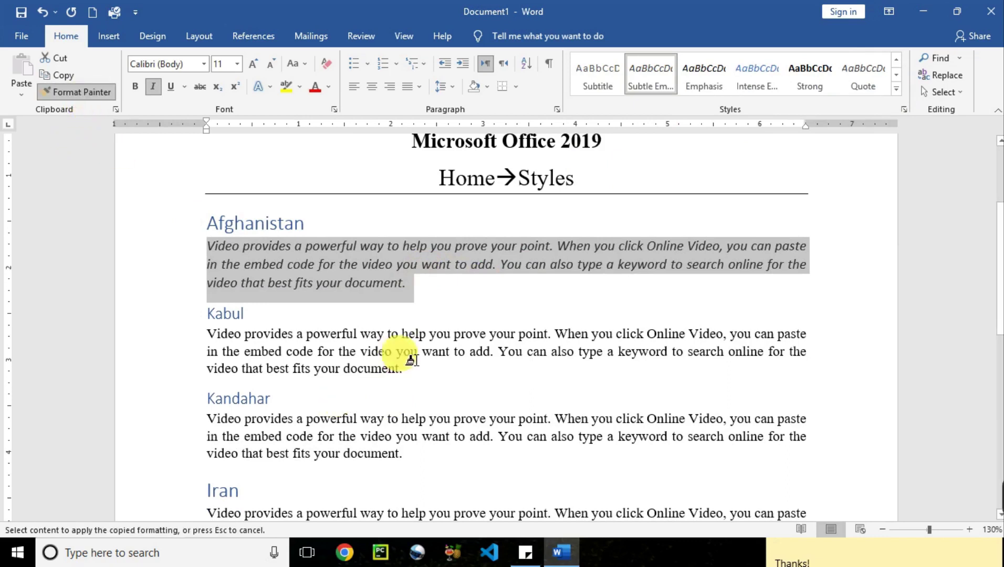
pyautogui.moveTo(404, 371); pyautogui.dragTo(218, 346)
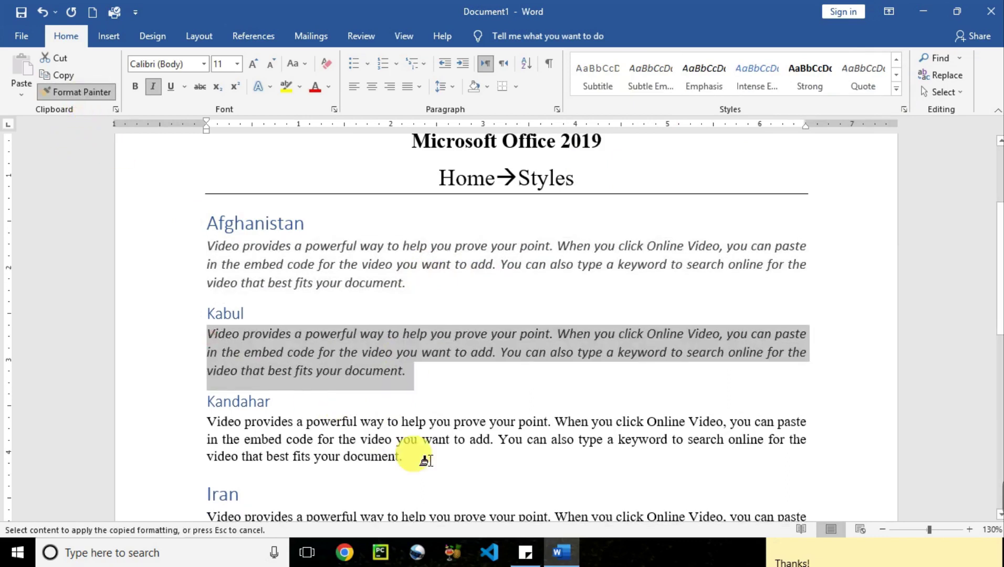
pyautogui.moveTo(412, 458)
pyautogui.mouseDown()
pyautogui.moveTo(245, 442)
pyautogui.moveTo(220, 426)
pyautogui.mouseUp()
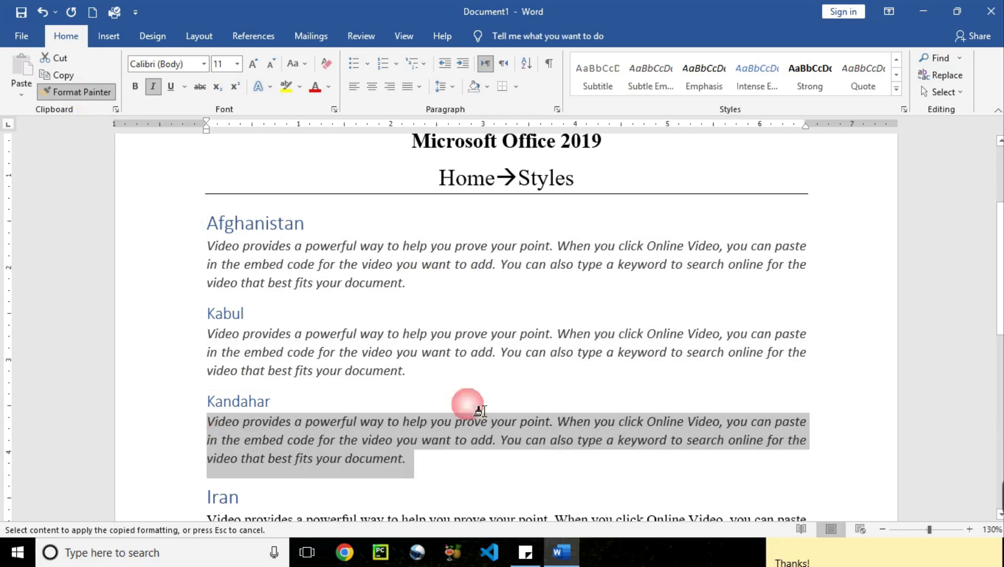
# Step: Copy the same formatting onto the Iran, India and Pakistan paragraphs and turn off Format Painter
pyautogui.moveTo(1000, 218); pyautogui.dragTo(1000, 287)
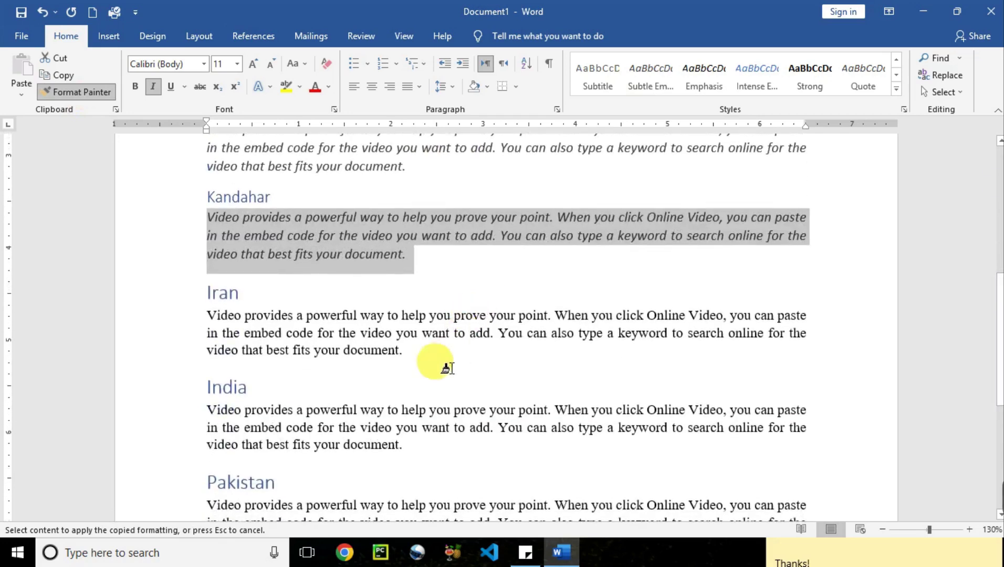
pyautogui.moveTo(415, 362)
pyautogui.mouseDown()
pyautogui.moveTo(258, 341)
pyautogui.moveTo(213, 318)
pyautogui.mouseUp()
pyautogui.moveTo(215, 426); pyautogui.dragTo(405, 454)
pyautogui.moveTo(1000, 283); pyautogui.dragTo(1000, 331)
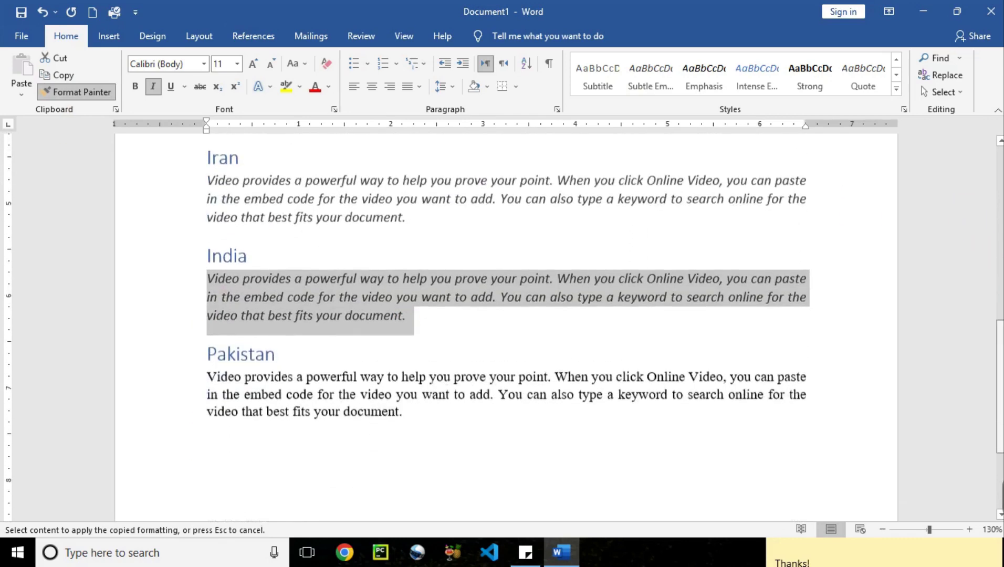
pyautogui.moveTo(415, 420); pyautogui.dragTo(190, 379)
pyautogui.moveTo(1000, 336); pyautogui.dragTo(1000, 163)
pyautogui.scroll(-5, 503, 328)
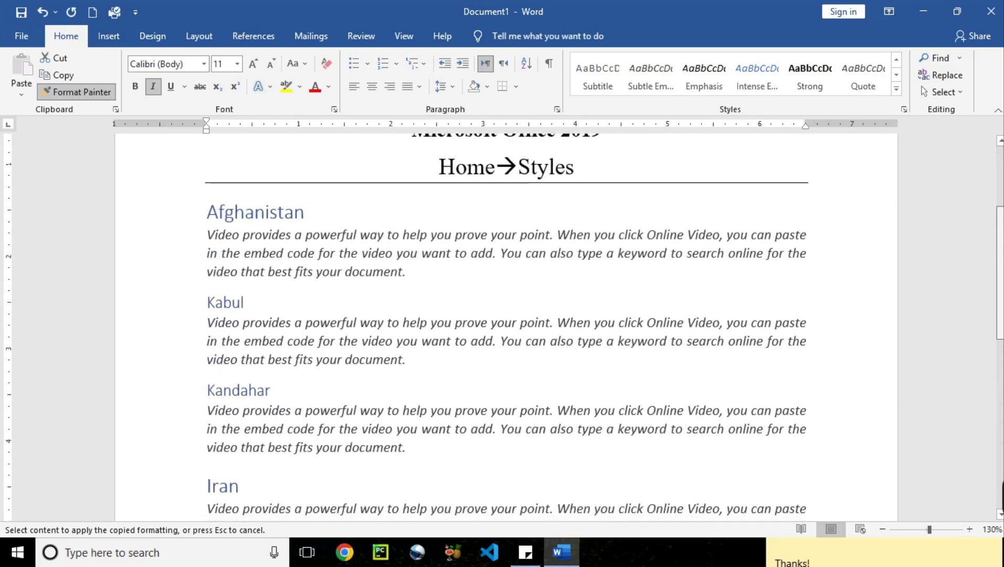
pyautogui.scroll(1, 1000, 286)
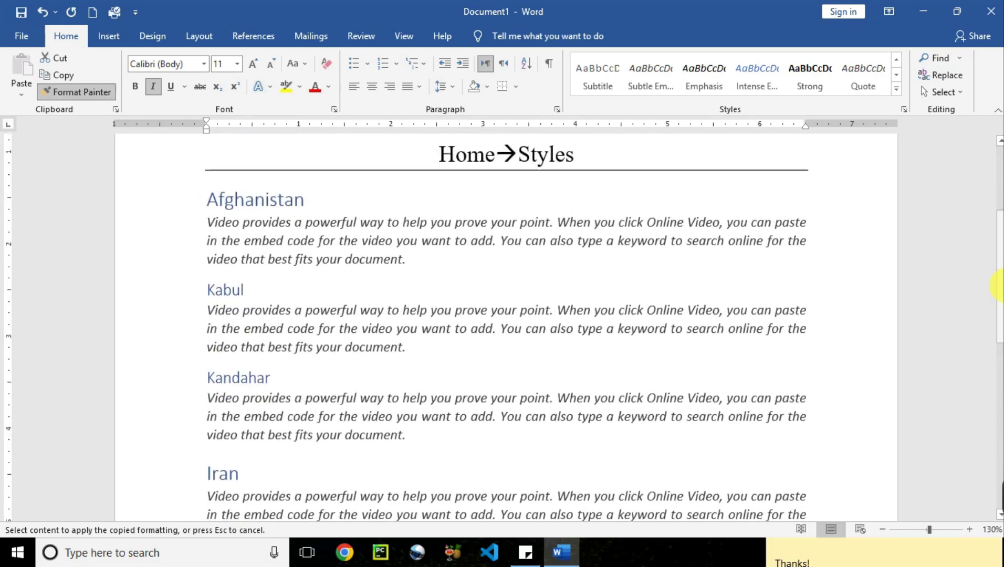
pyautogui.click(572, 288)
# Step: Insert the built-in Automatic Table 2 table of contents at the start of the empty second page
pyautogui.scroll(3, 572, 288)
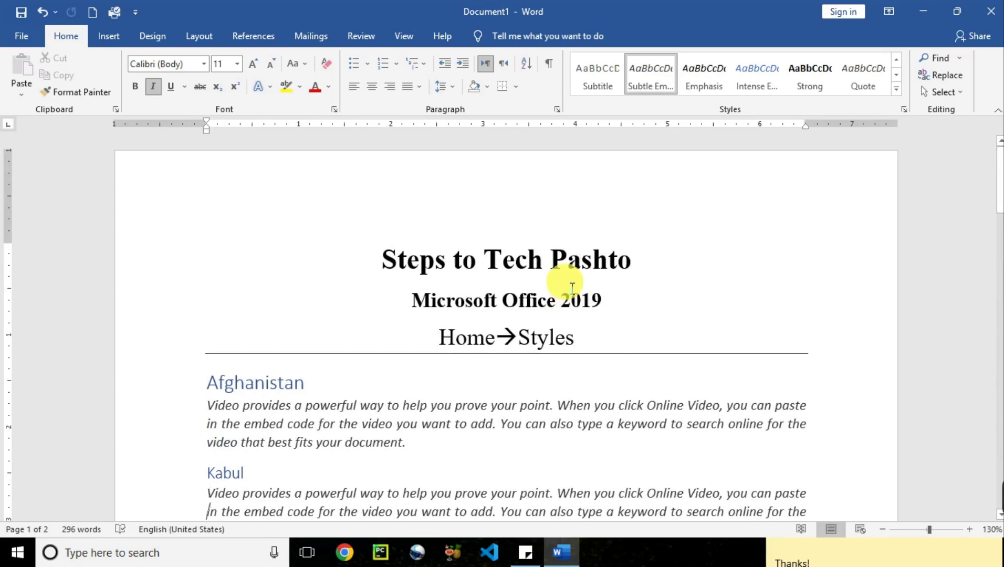
pyautogui.scroll(-3, 572, 288)
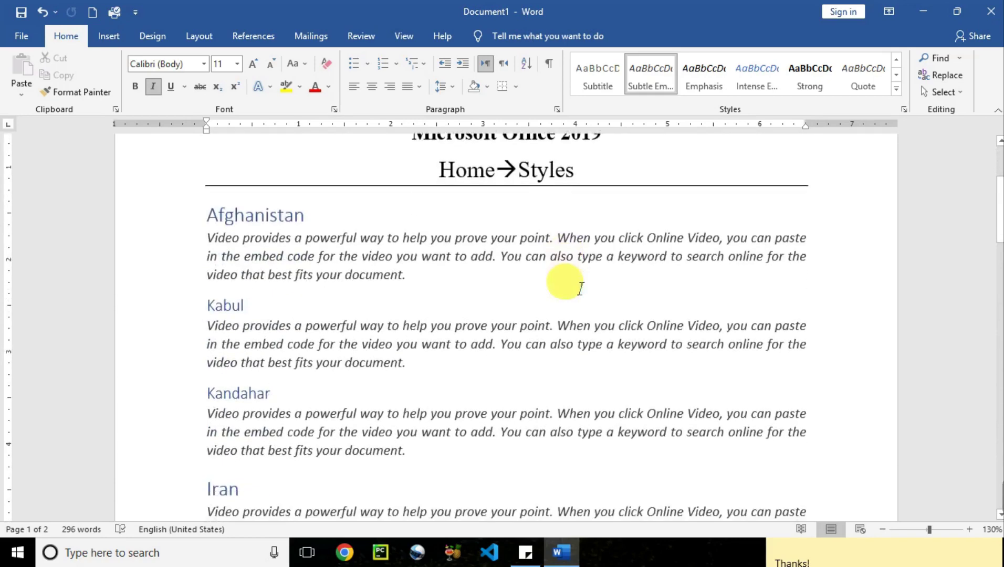
pyautogui.scroll(-2, 581, 288)
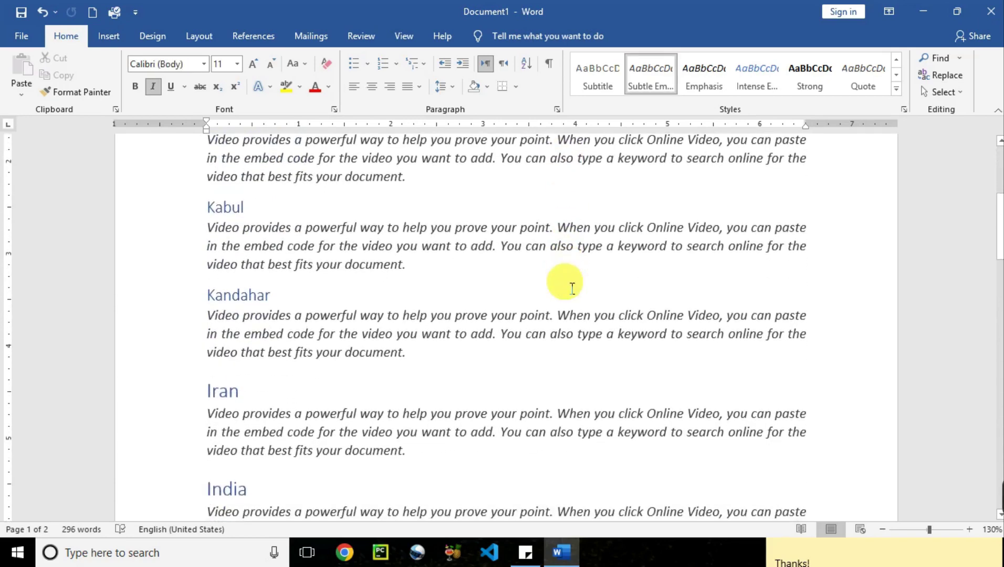
pyautogui.scroll(5, 572, 288)
pyautogui.scroll(-8, 572, 288)
pyautogui.click(567, 287)
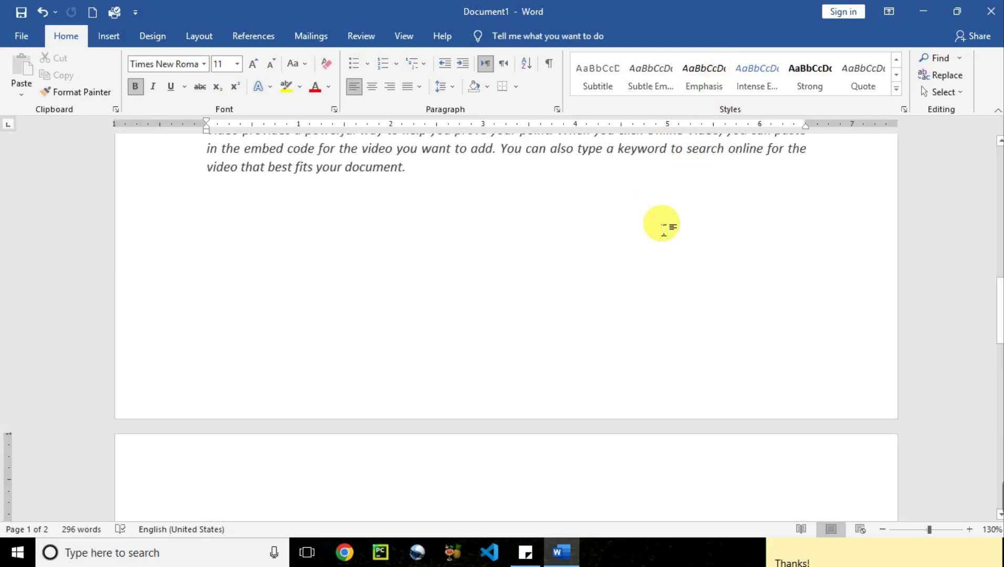
pyautogui.moveTo(999, 298); pyautogui.dragTo(1000, 342)
pyautogui.click(415, 382)
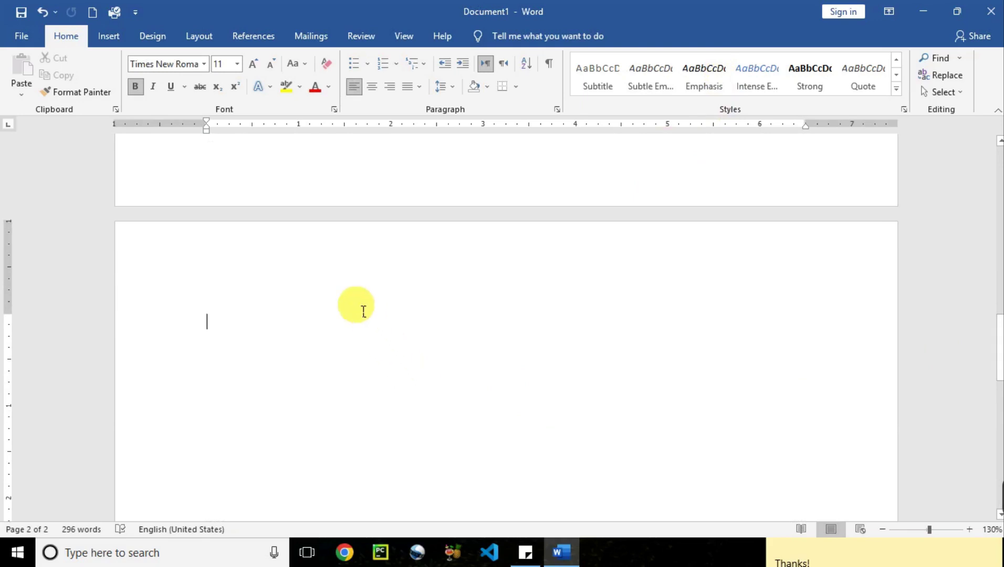
pyautogui.hotkey('alt', 's')
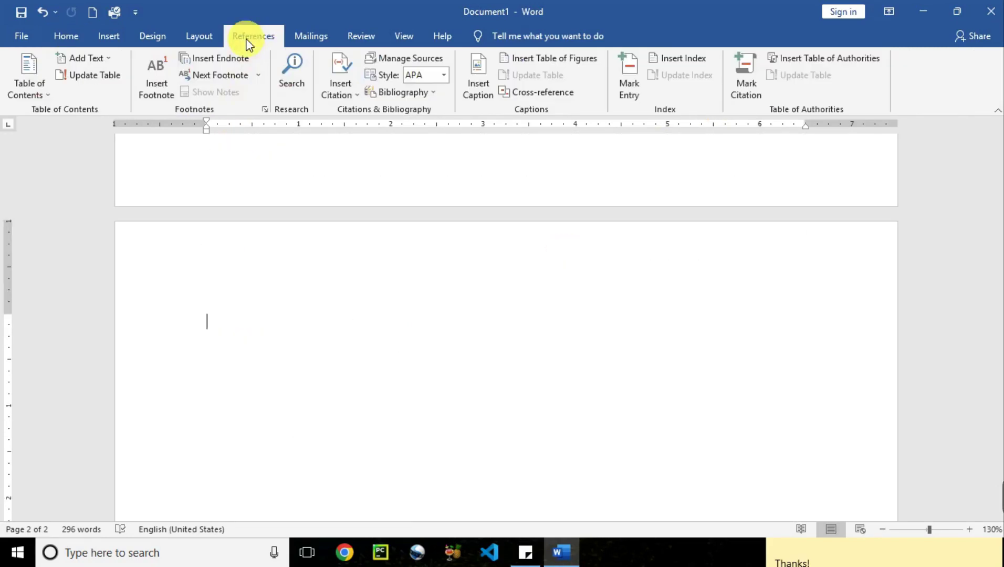
pyautogui.click(50, 95)
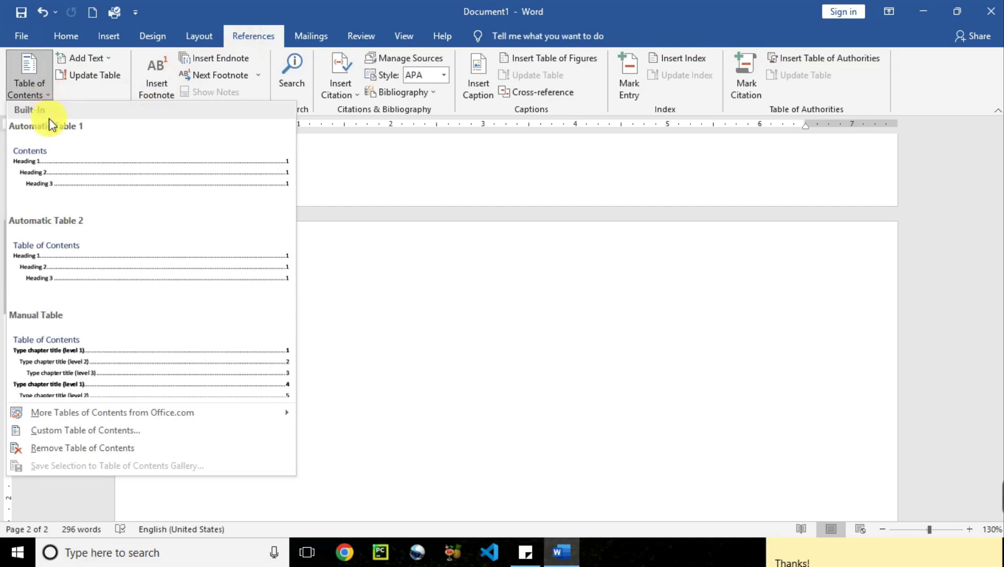
pyautogui.click(70, 274)
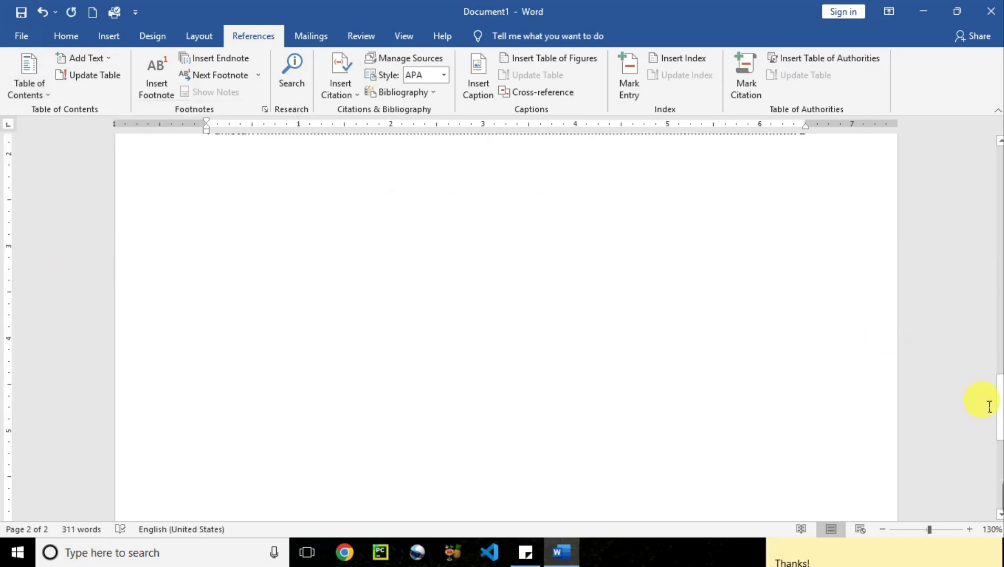
pyautogui.moveTo(1000, 404)
pyautogui.mouseDown()
pyautogui.moveTo(1000, 332)
pyautogui.moveTo(1000, 350)
pyautogui.mouseUp()
pyautogui.click(428, 368)
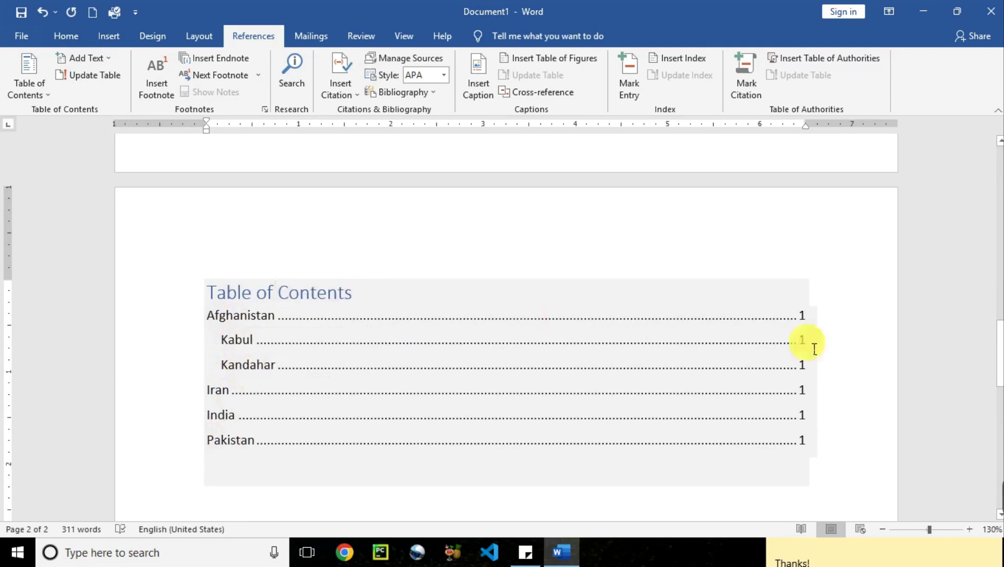
# Step: Follow the Afghanistan entry's link in the table of contents to its heading
pyautogui.moveTo(1001, 350); pyautogui.dragTo(1000, 283)
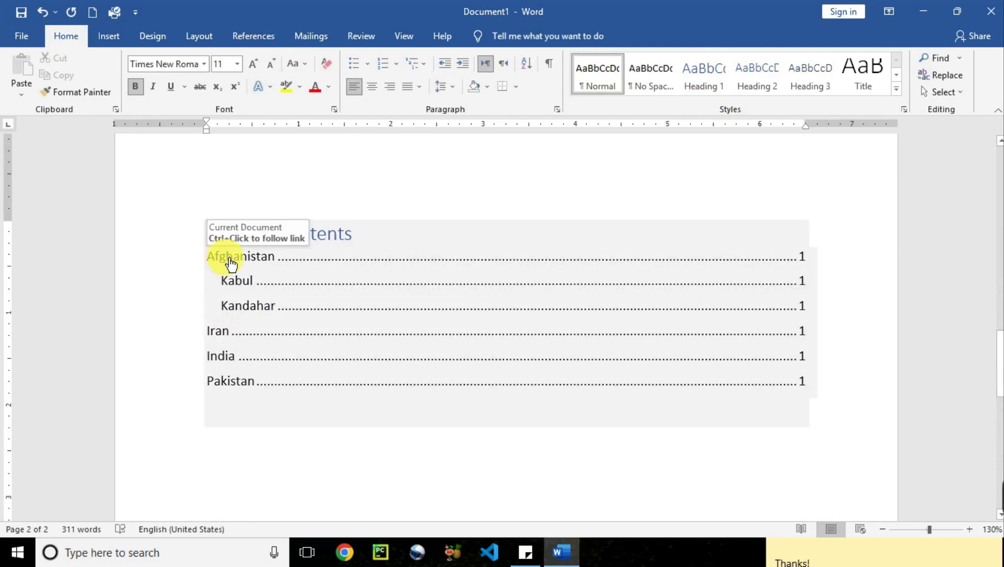
pyautogui.click(230, 258)
pyautogui.moveTo(229, 258); pyautogui.dragTo(225, 256)
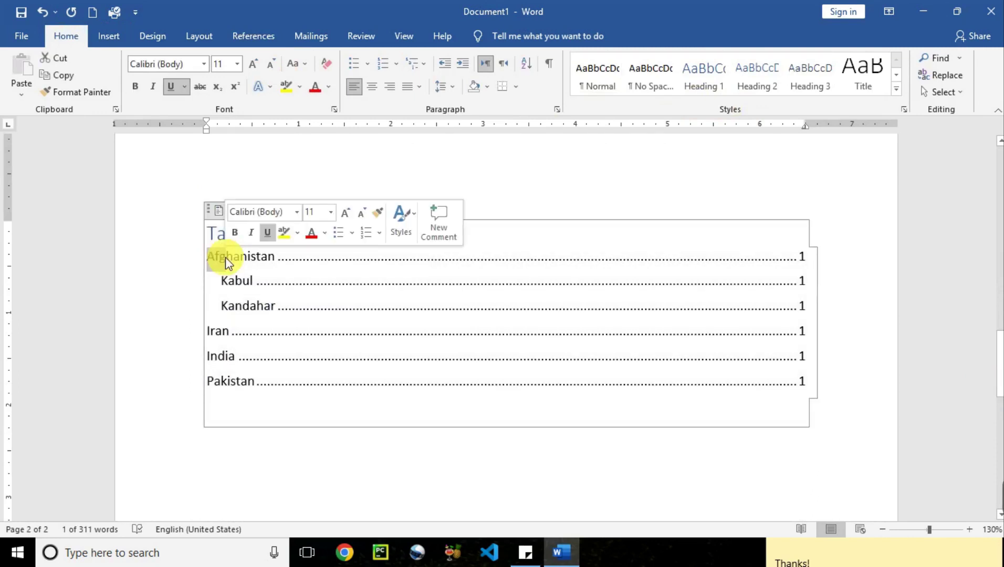
pyautogui.click(252, 260)
pyautogui.keyDown('ctrl'); pyautogui.click(253, 260); pyautogui.keyUp('ctrl')
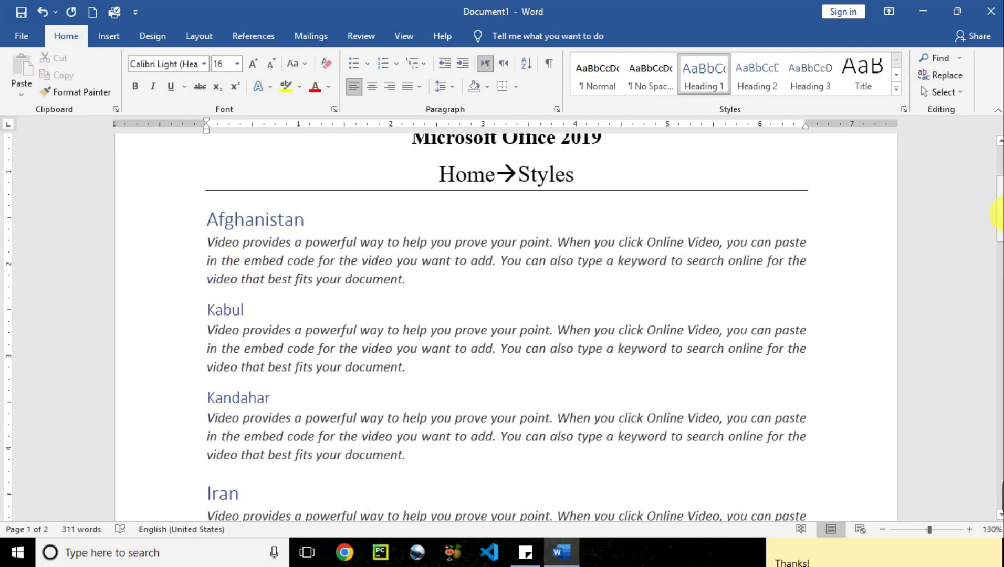
# Step: Return to the table of contents and follow the Pakistan entry's link
pyautogui.moveTo(1000, 208)
pyautogui.mouseDown()
pyautogui.moveTo(938, 489)
pyautogui.moveTo(946, 380)
pyautogui.mouseUp()
pyautogui.click(262, 469)
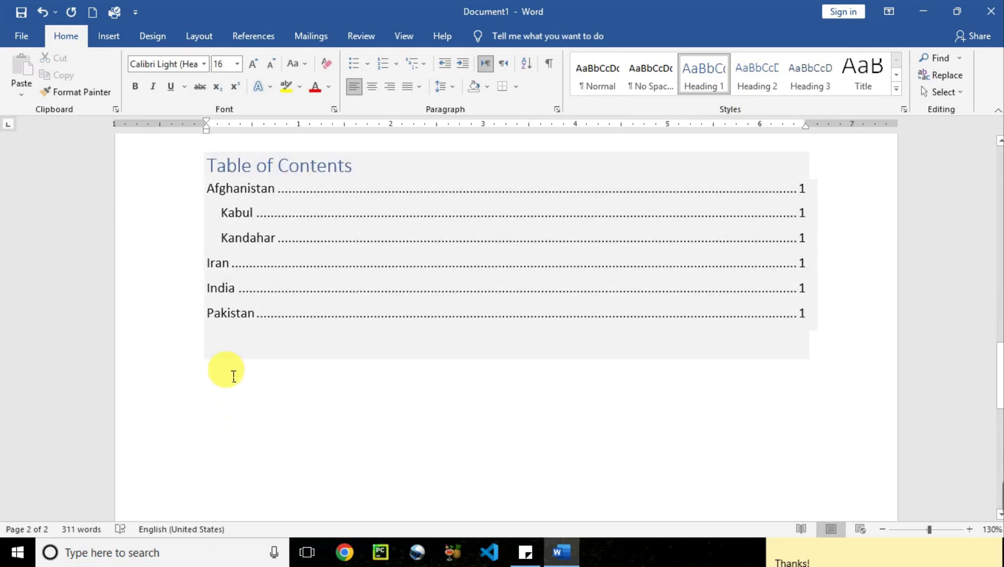
pyautogui.keyDown('ctrl'); pyautogui.click(244, 319); pyautogui.keyUp('ctrl')
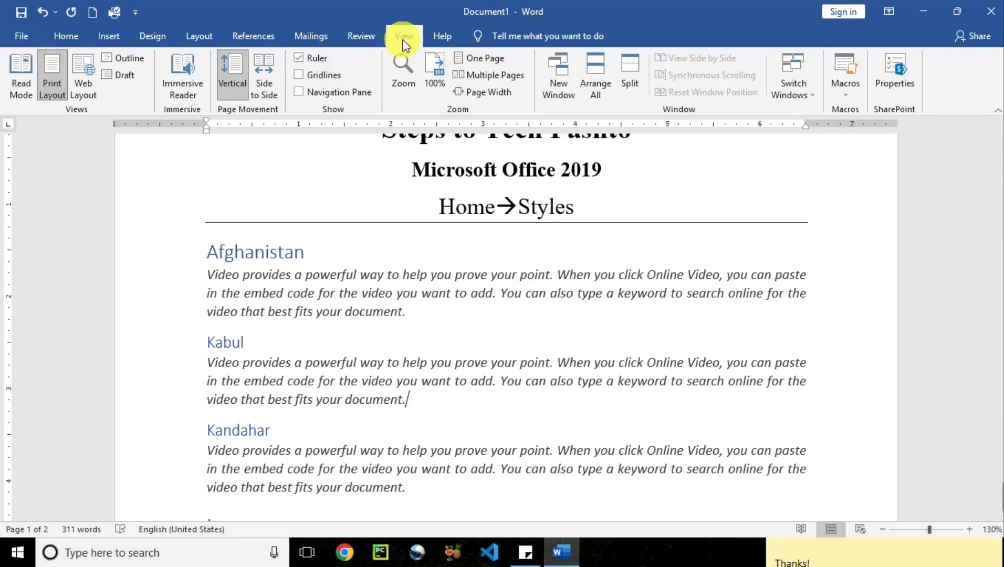
# Step: Show the Navigation pane and browse its Pages, Results and Headings views
pyautogui.click(80, 41)
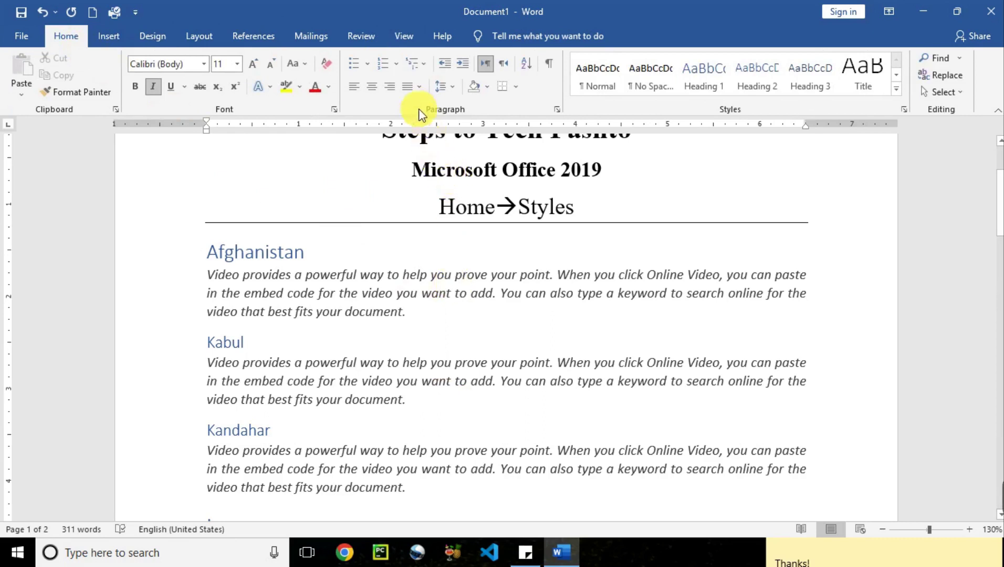
pyautogui.click(404, 36)
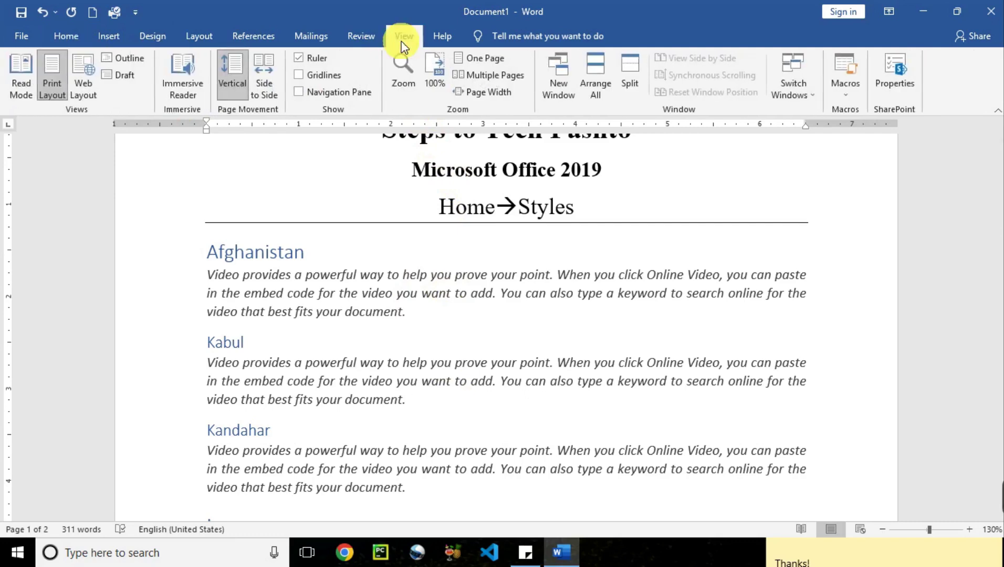
pyautogui.click(329, 92)
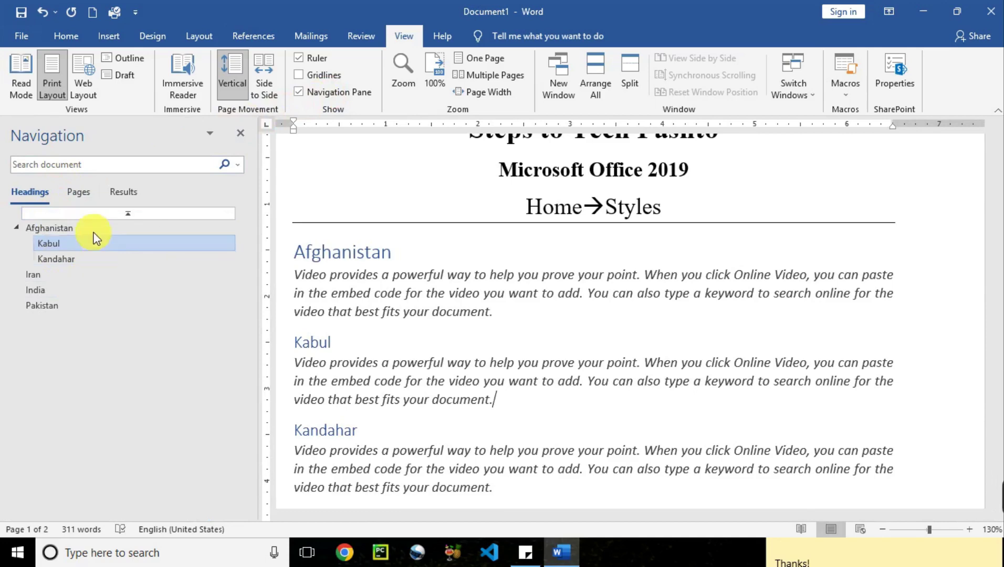
pyautogui.click(78, 197)
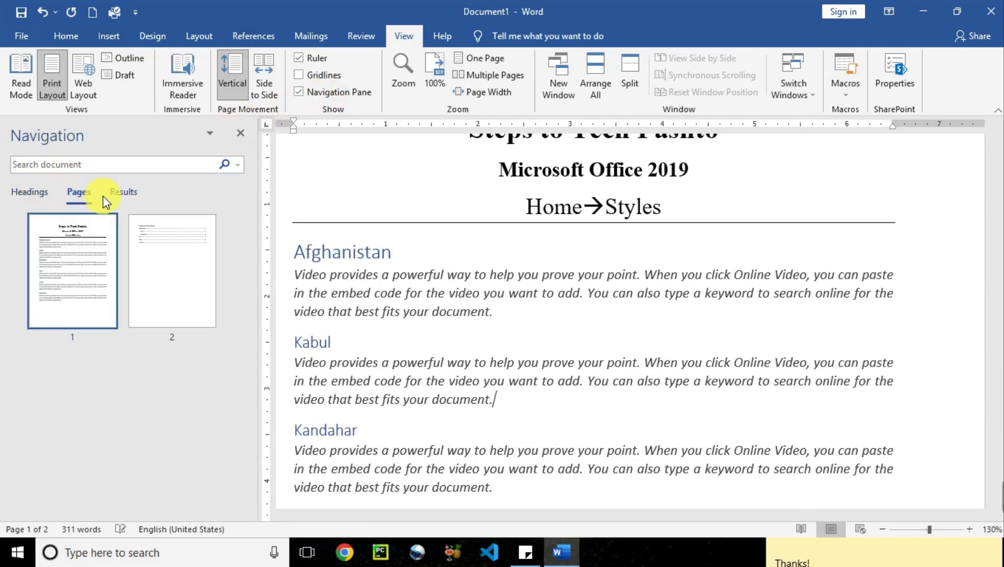
pyautogui.click(120, 195)
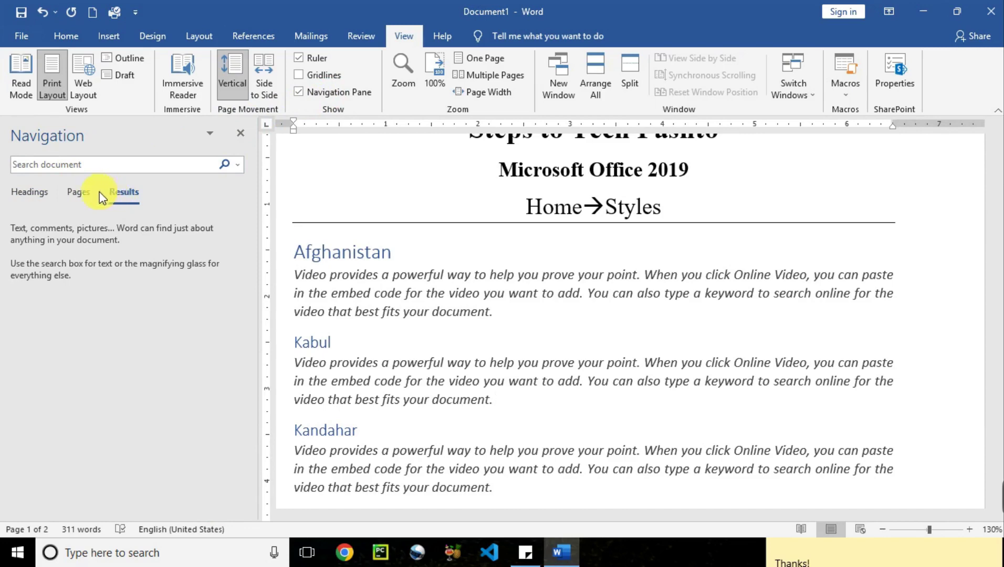
pyautogui.click(25, 193)
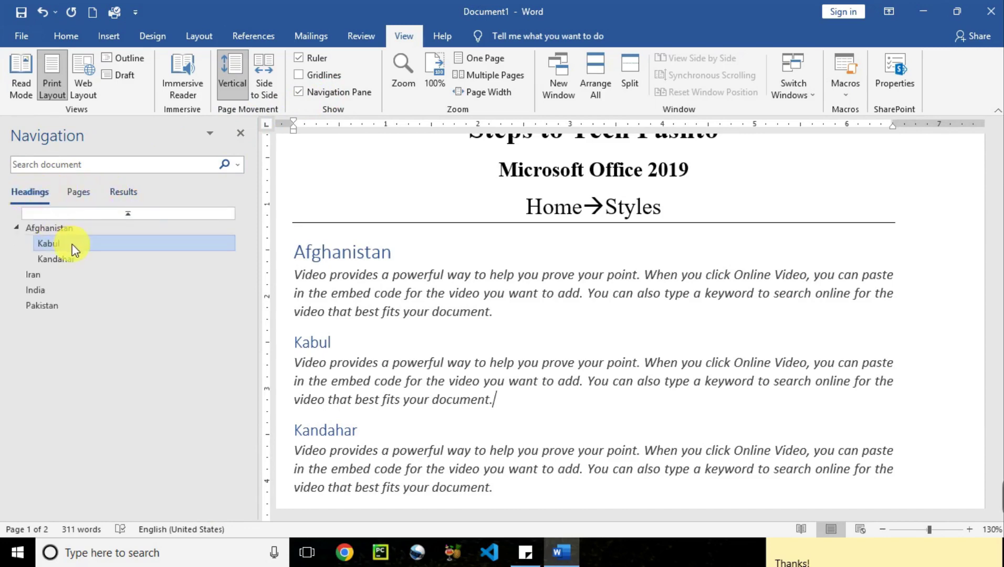
# Step: Jump to the Pakistan, Afghanistan, Iran and India headings through the Navigation pane and close the pane
pyautogui.click(50, 304)
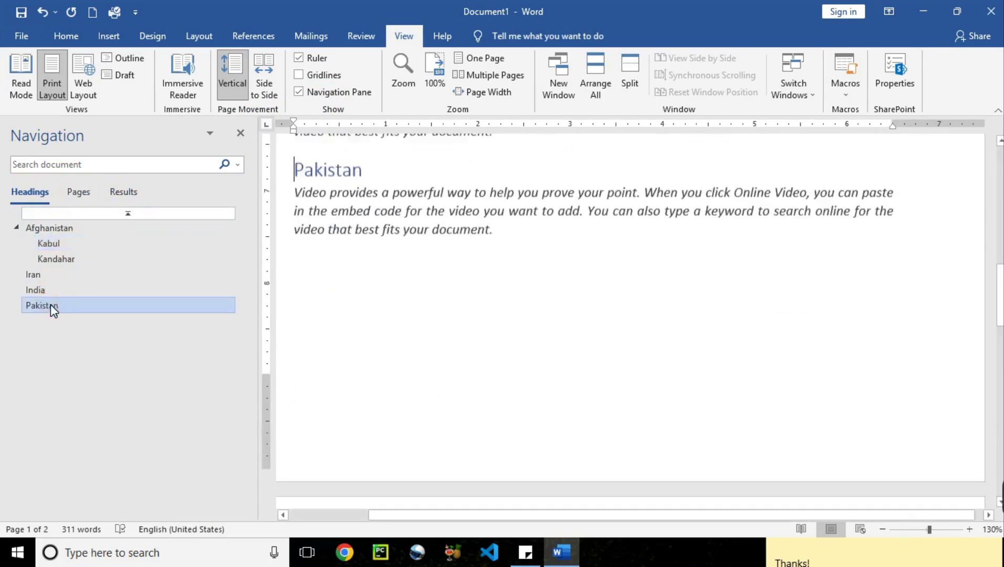
pyautogui.click(34, 229)
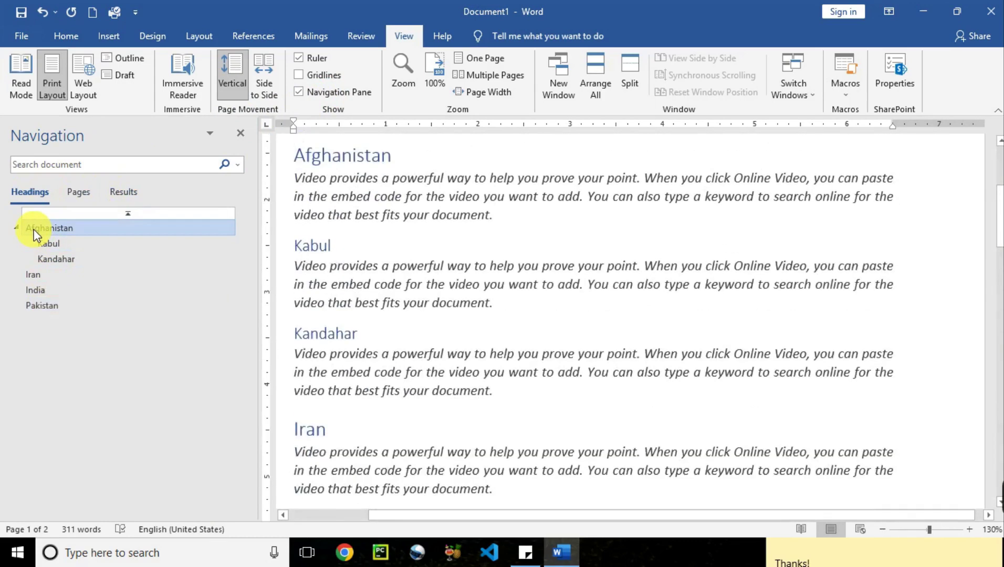
pyautogui.click(31, 274)
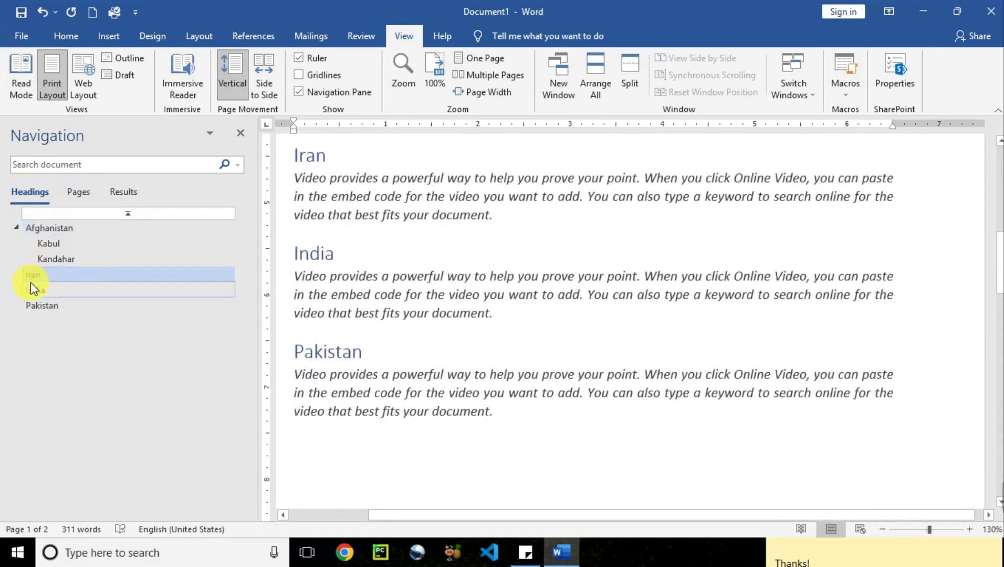
pyautogui.click(36, 290)
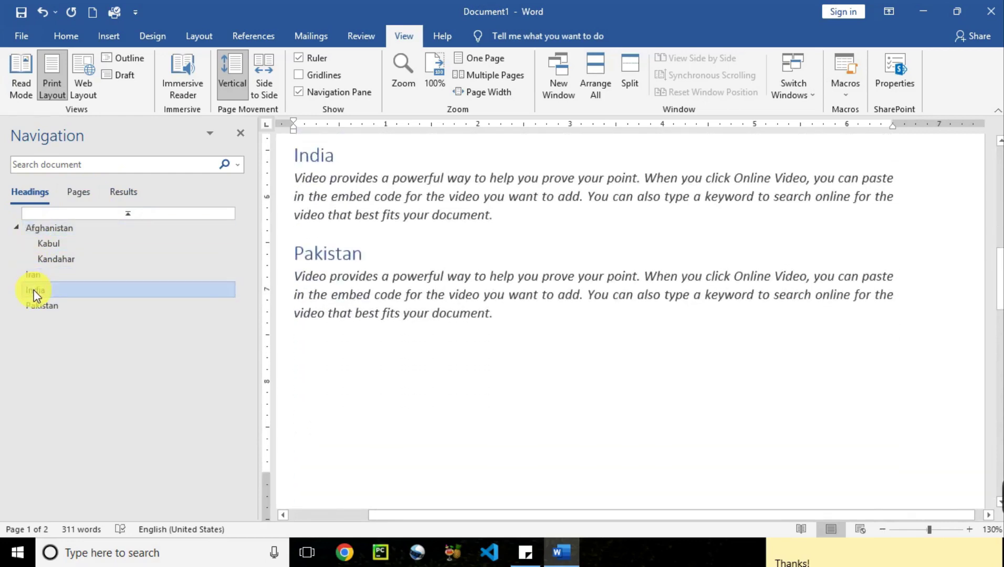
pyautogui.click(240, 137)
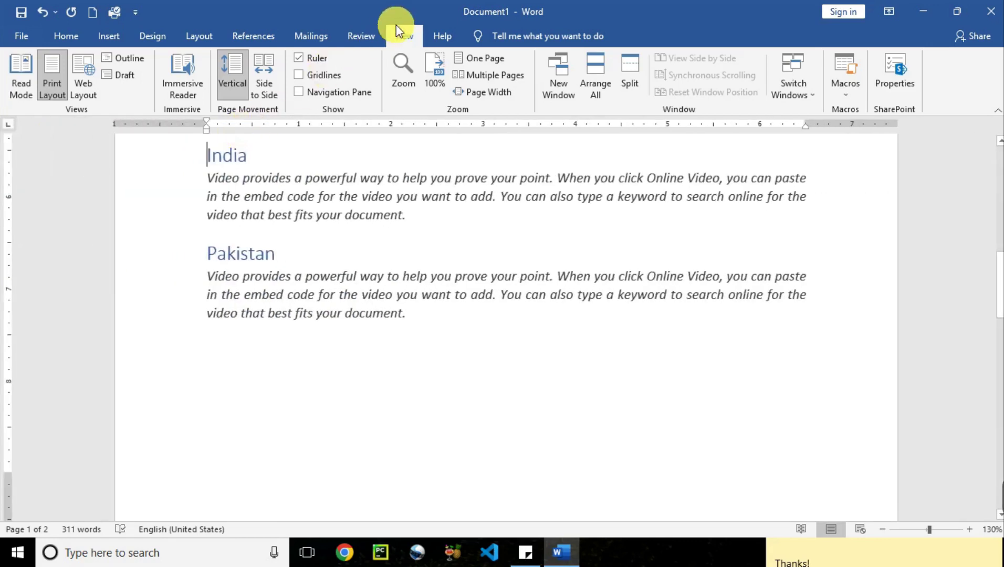
pyautogui.click(331, 92)
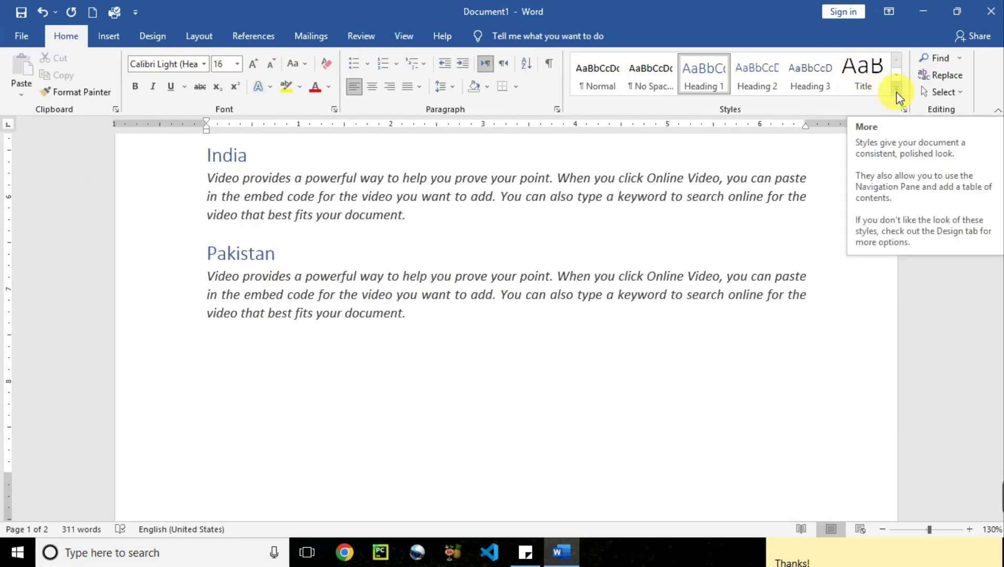
# Step: Start a new style from the body paragraph under the Pakistan heading and name it NewStyle
pyautogui.click(896, 92)
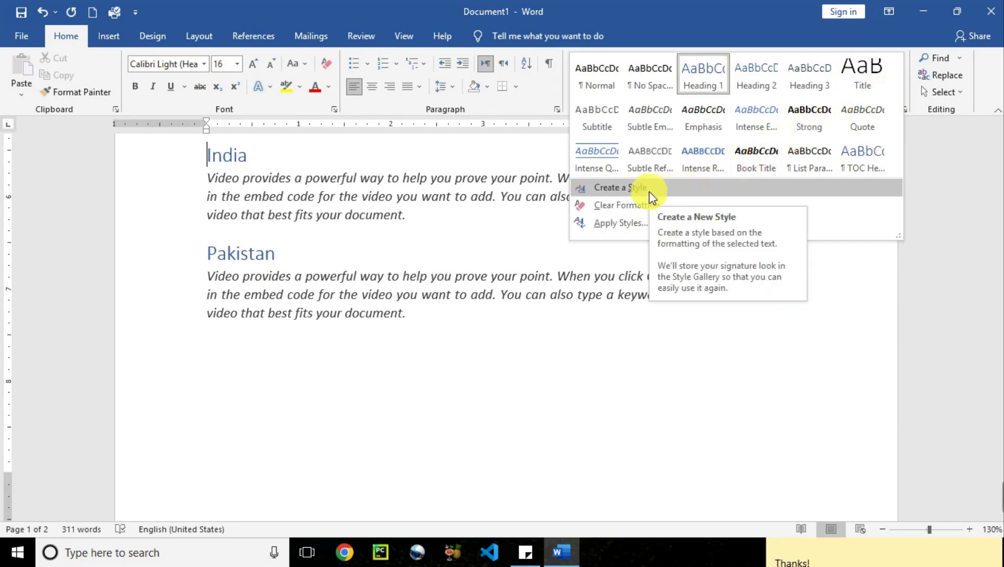
pyautogui.click(388, 324)
pyautogui.moveTo(323, 300); pyautogui.dragTo(195, 285)
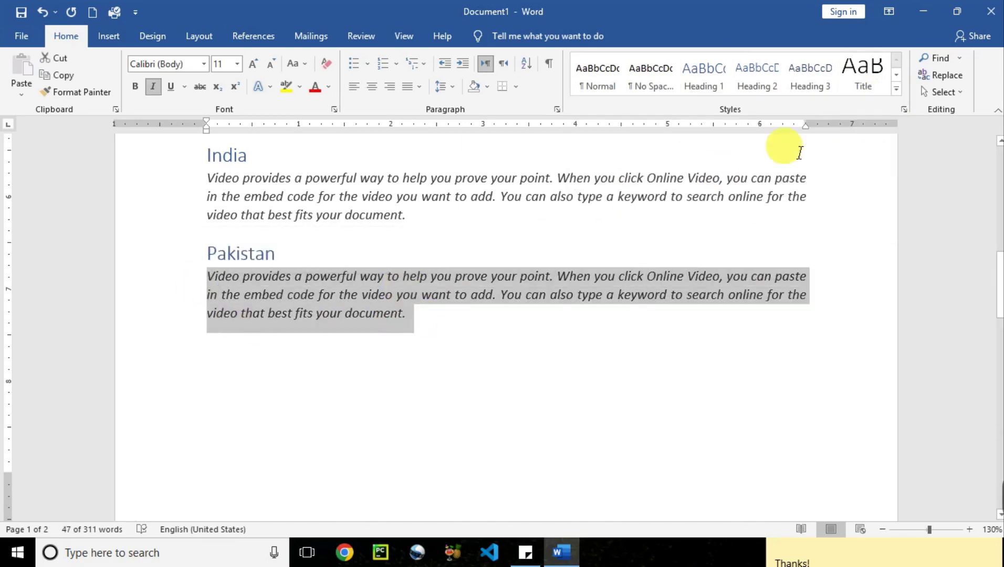
pyautogui.click(896, 88)
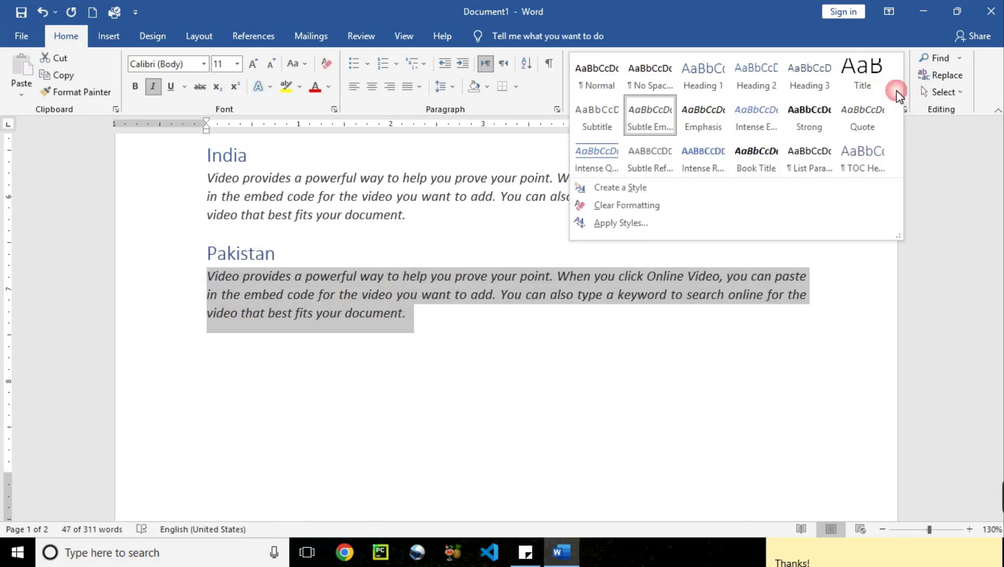
pyautogui.click(614, 188)
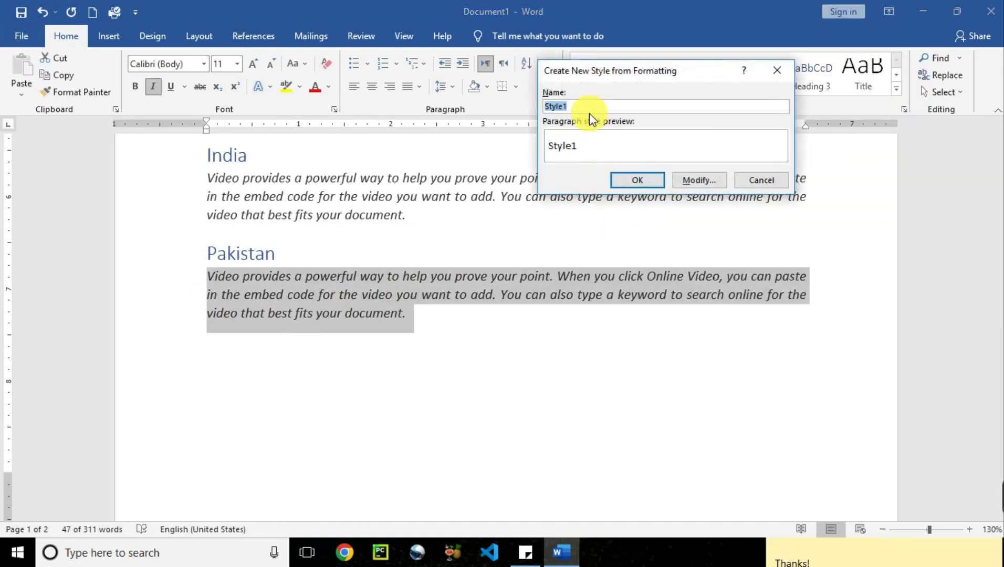
pyautogui.press('BackSpace')
pyautogui.write('New')
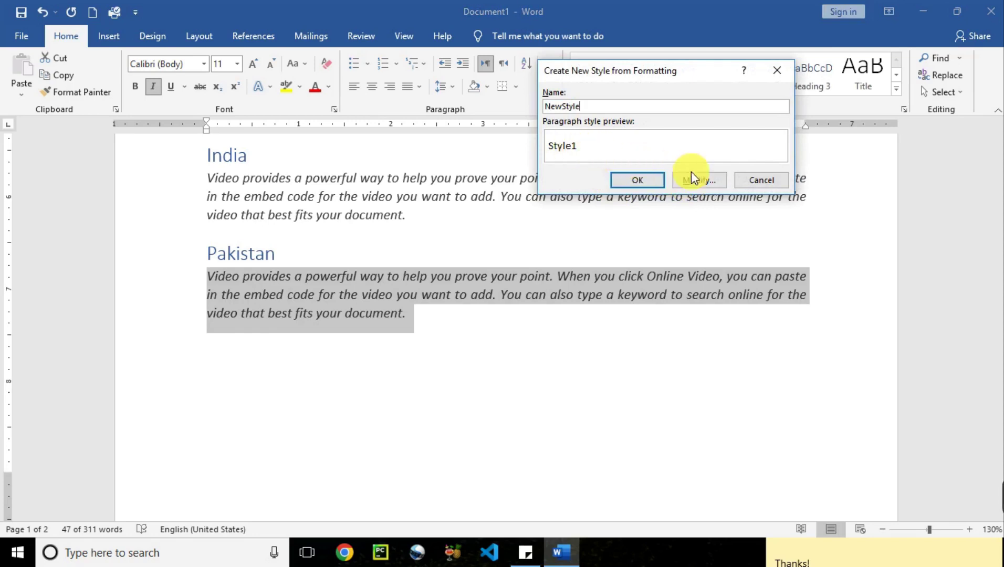
# Step: Make NewStyle a Paragraph style with Century Gothic, 12 pt, purple text
pyautogui.click(709, 180)
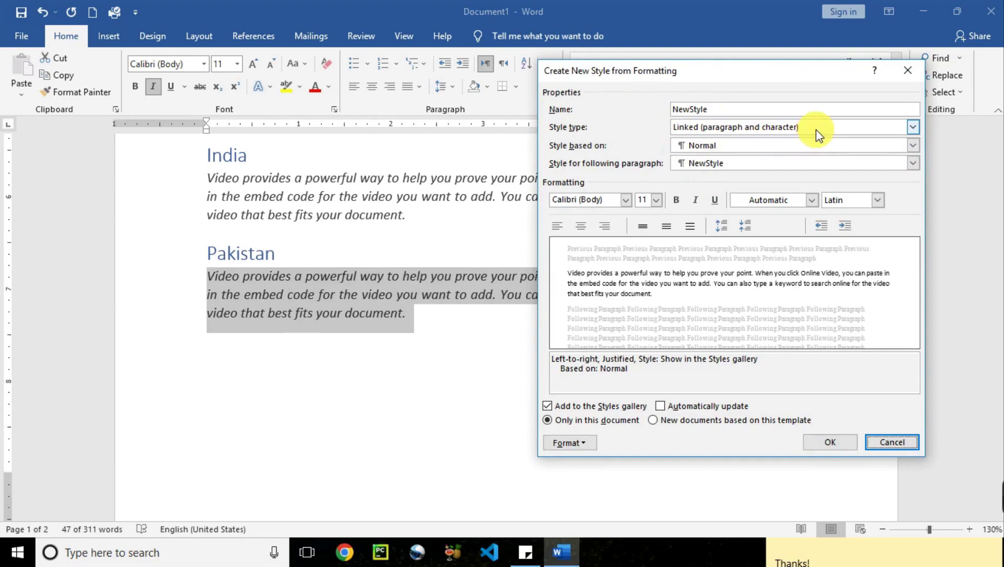
pyautogui.click(912, 128)
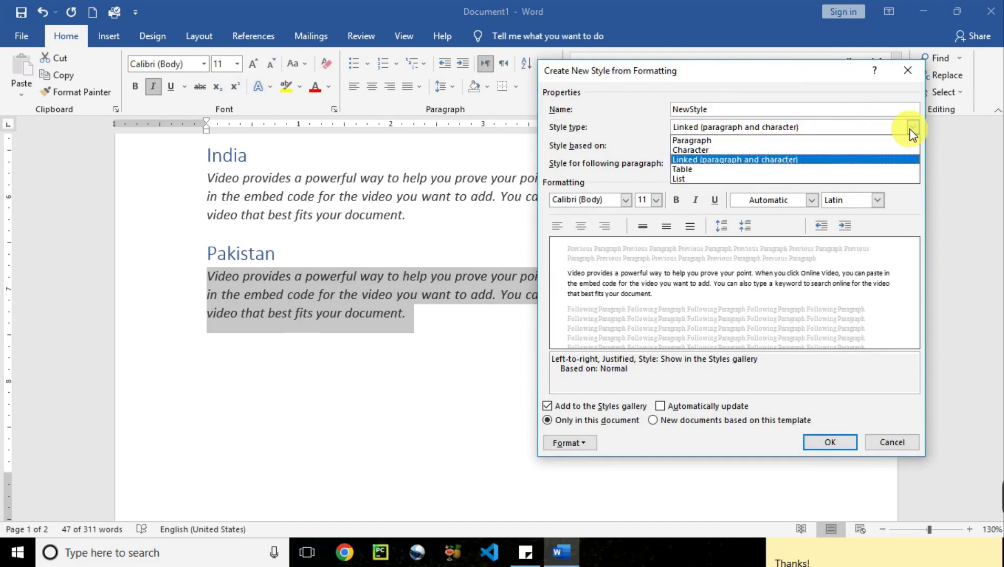
pyautogui.click(762, 140)
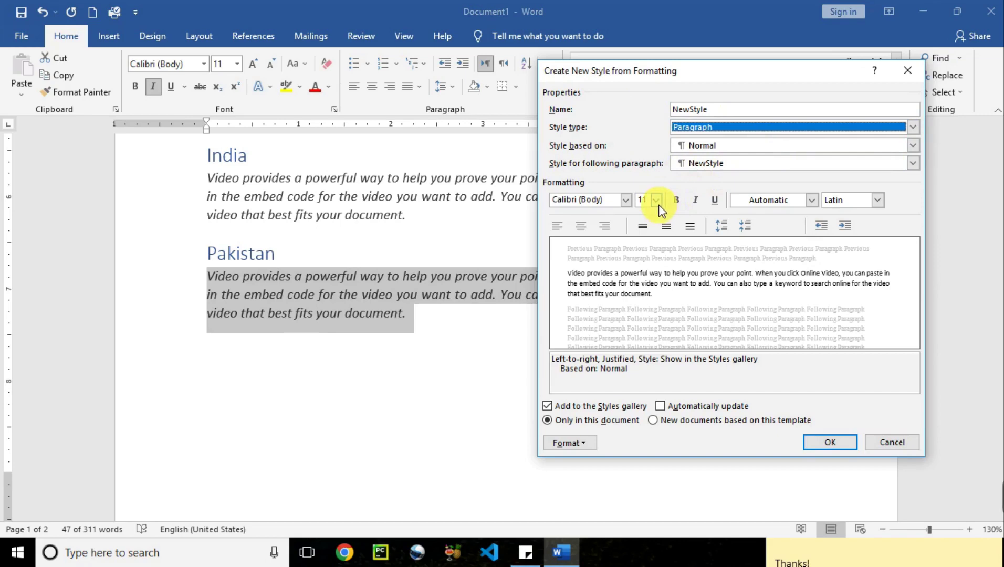
pyautogui.click(625, 200)
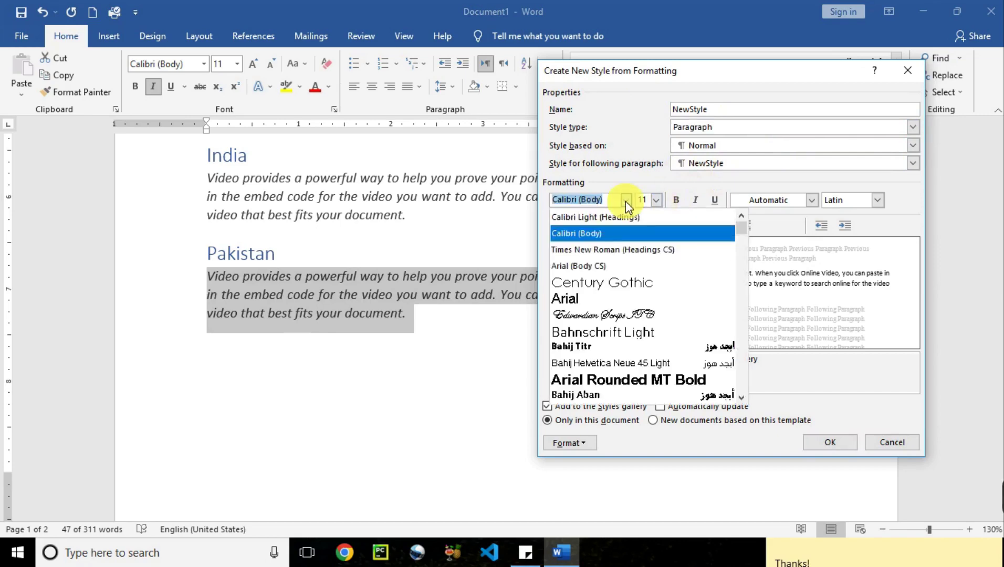
pyautogui.click(630, 284)
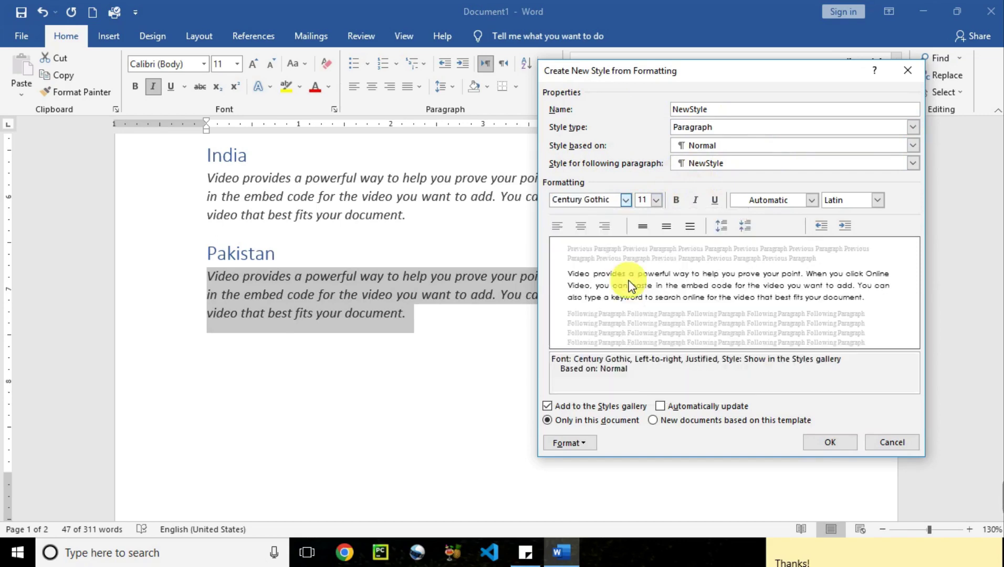
pyautogui.click(657, 200)
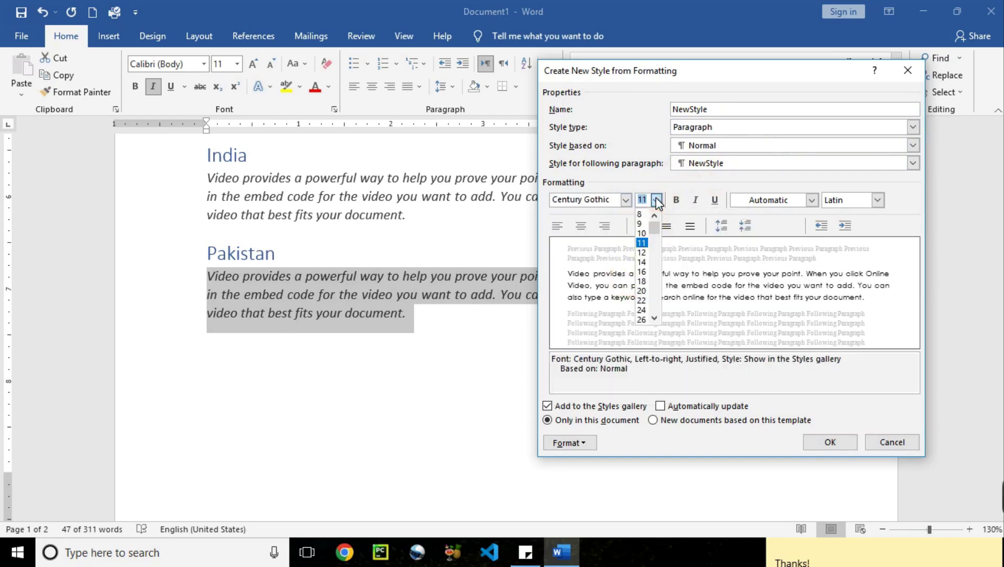
pyautogui.click(646, 252)
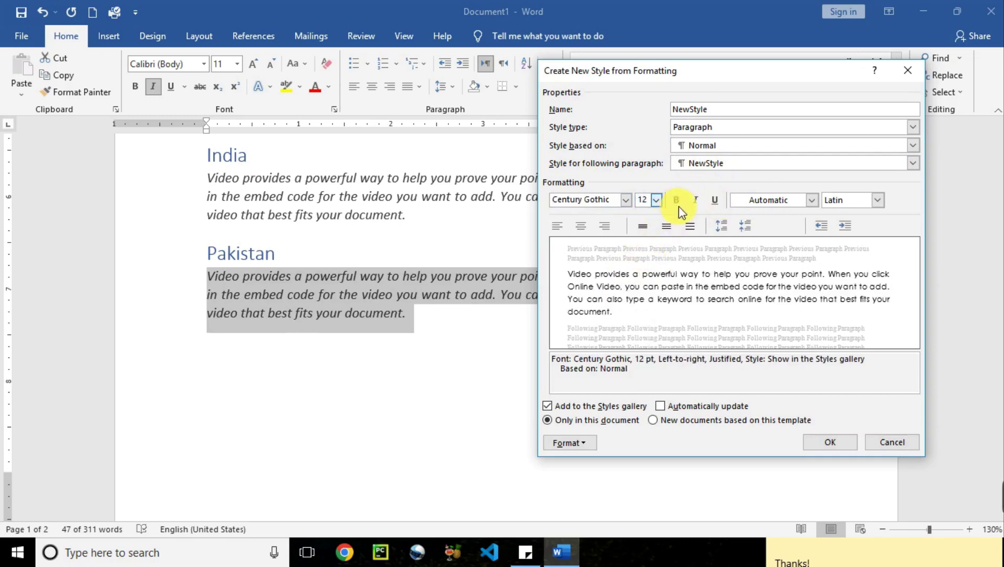
pyautogui.click(812, 200)
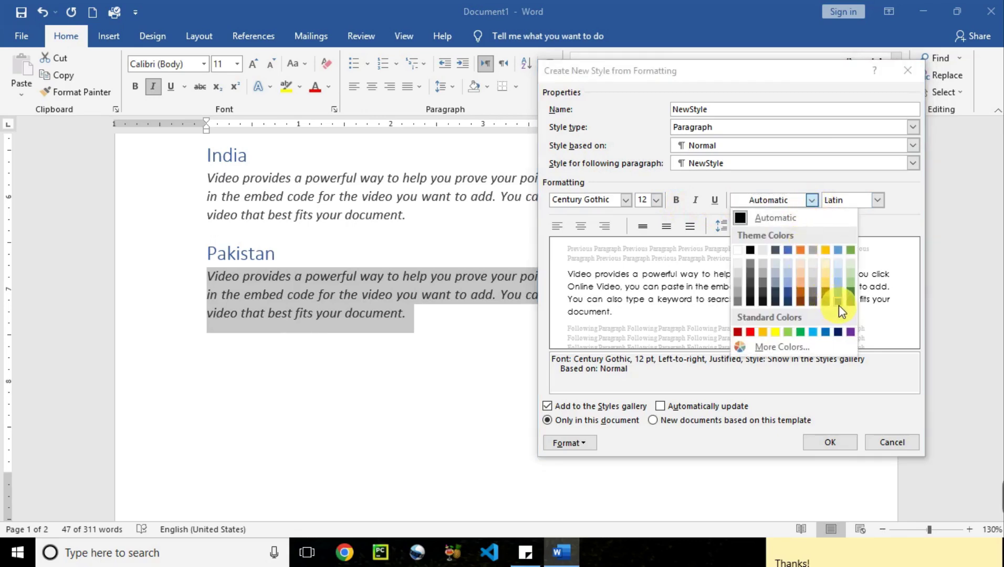
pyautogui.click(851, 332)
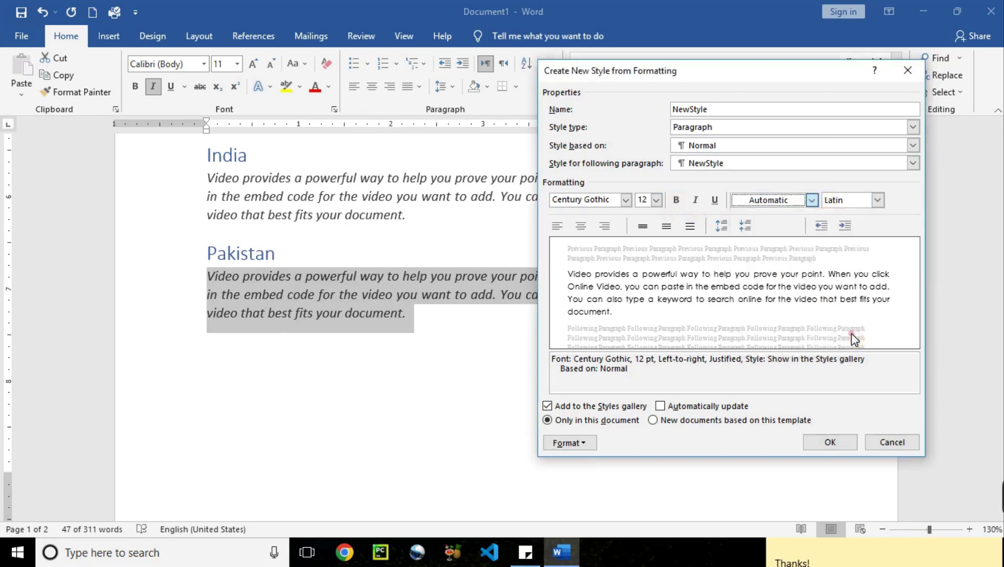
# Step: Try the centred and right alignments for NewStyle, settle on left alignment and save the style
pyautogui.click(878, 200)
pyautogui.click(878, 201)
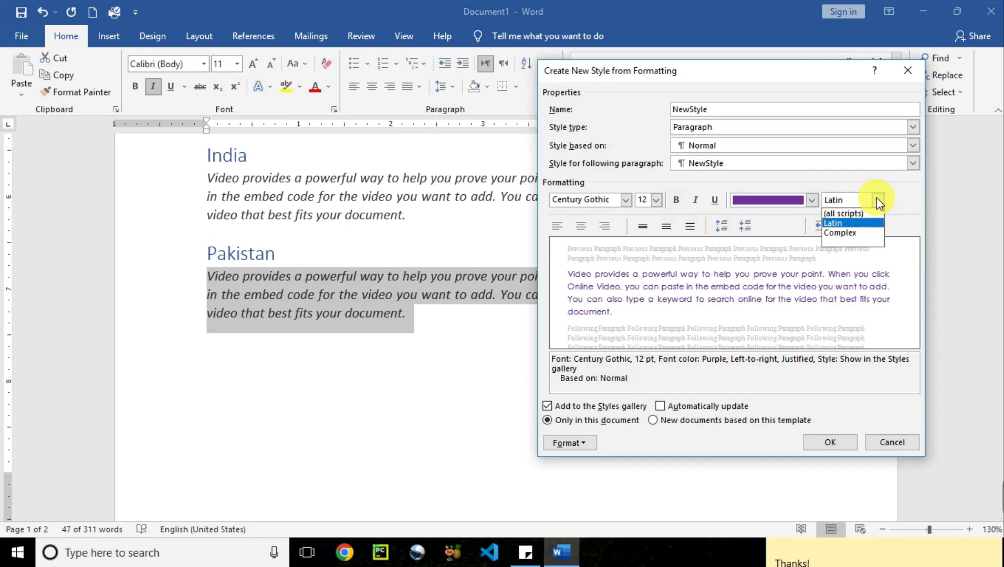
pyautogui.click(879, 201)
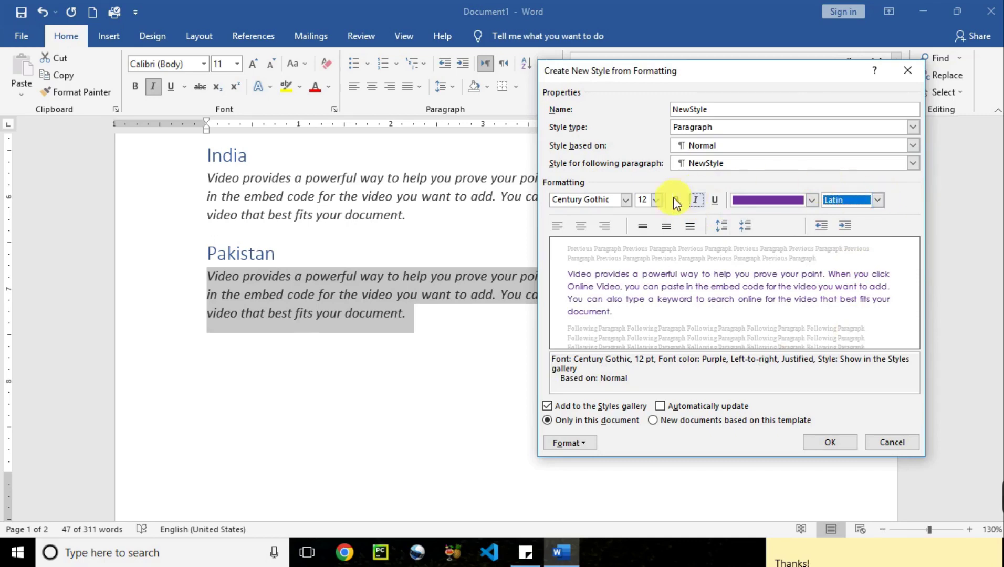
pyautogui.click(557, 227)
pyautogui.click(580, 227)
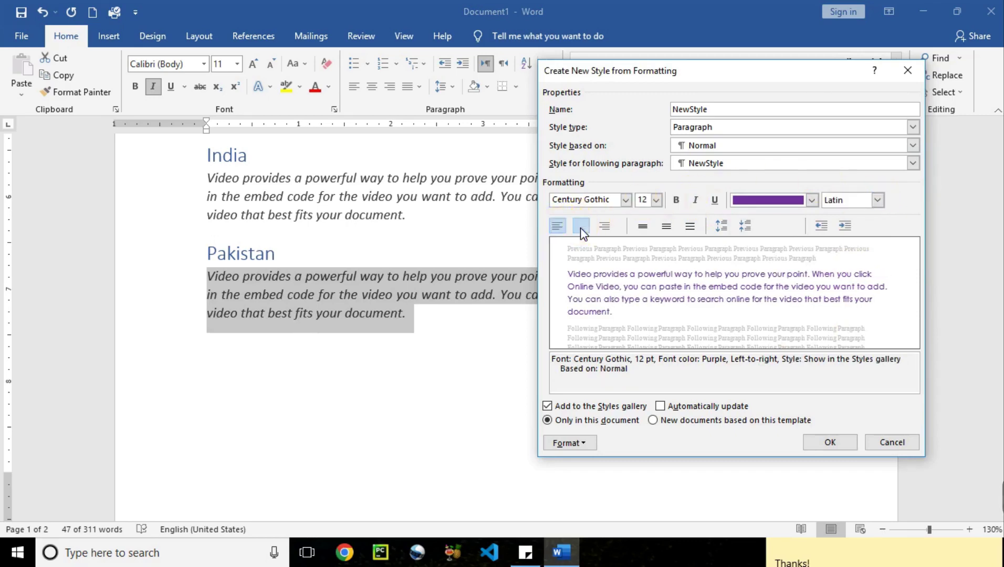
pyautogui.click(605, 226)
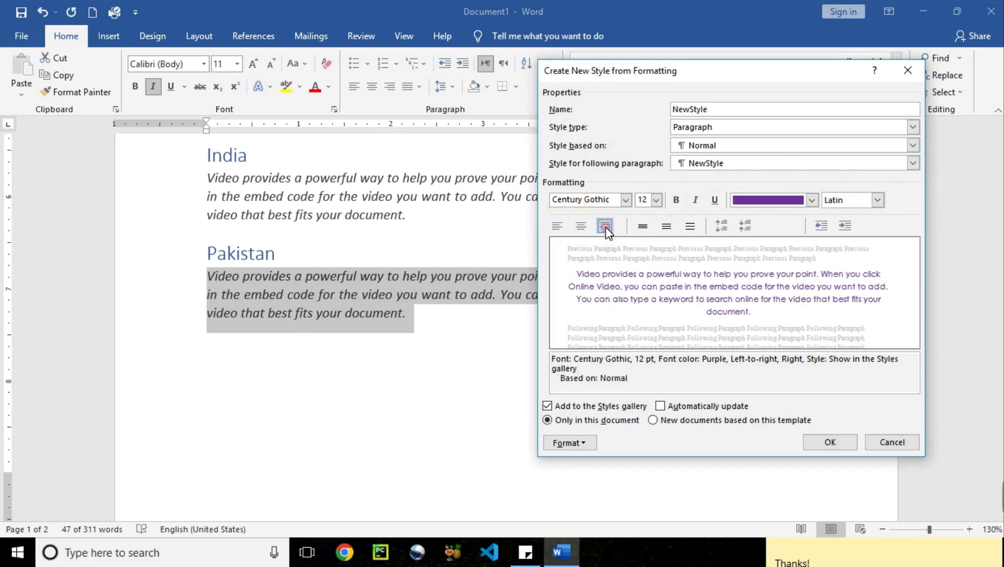
pyautogui.click(556, 227)
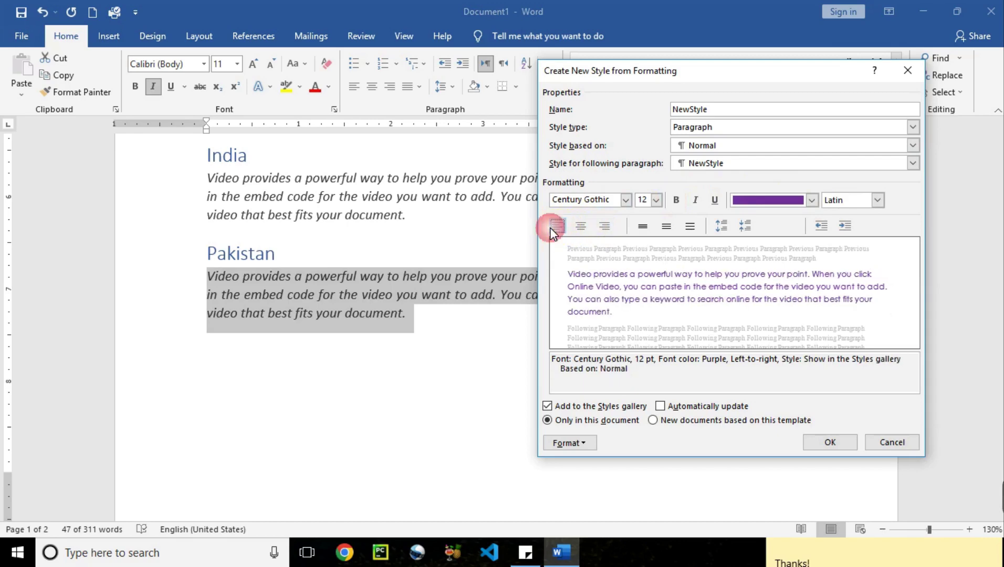
pyautogui.click(828, 443)
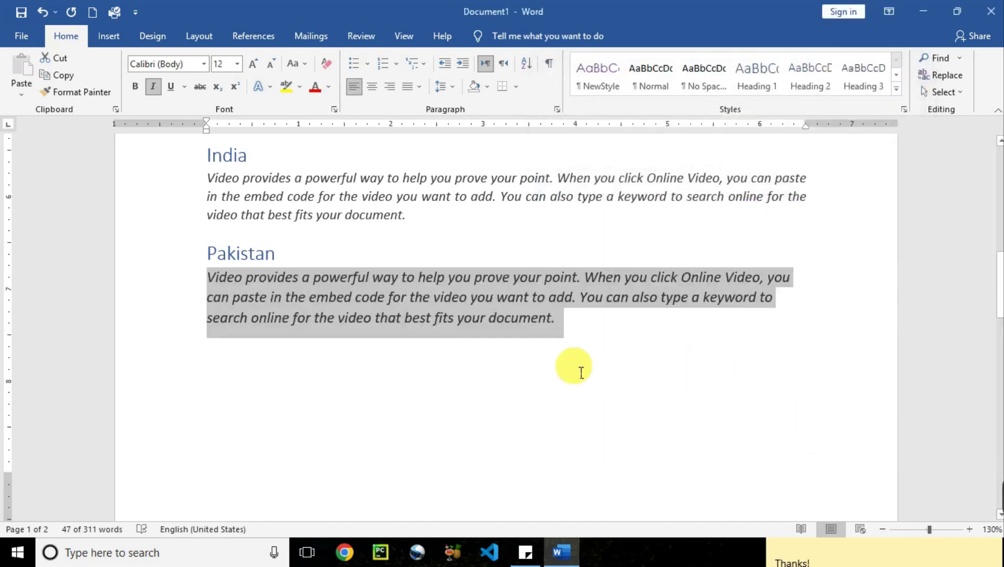
pyautogui.click(576, 347)
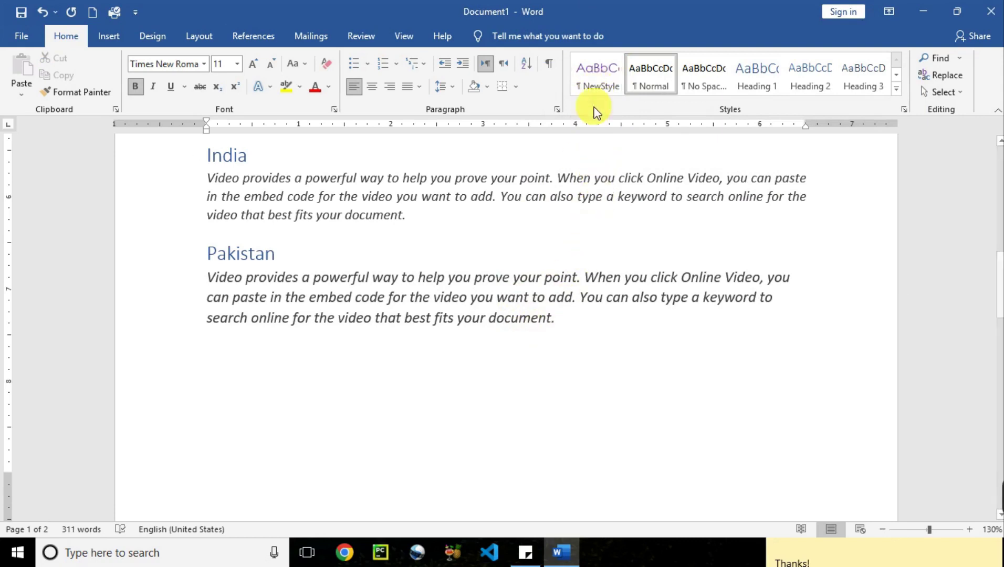
# Step: Apply NewStyle to the body paragraphs under the India and Pakistan headings
pyautogui.moveTo(473, 224); pyautogui.dragTo(217, 182)
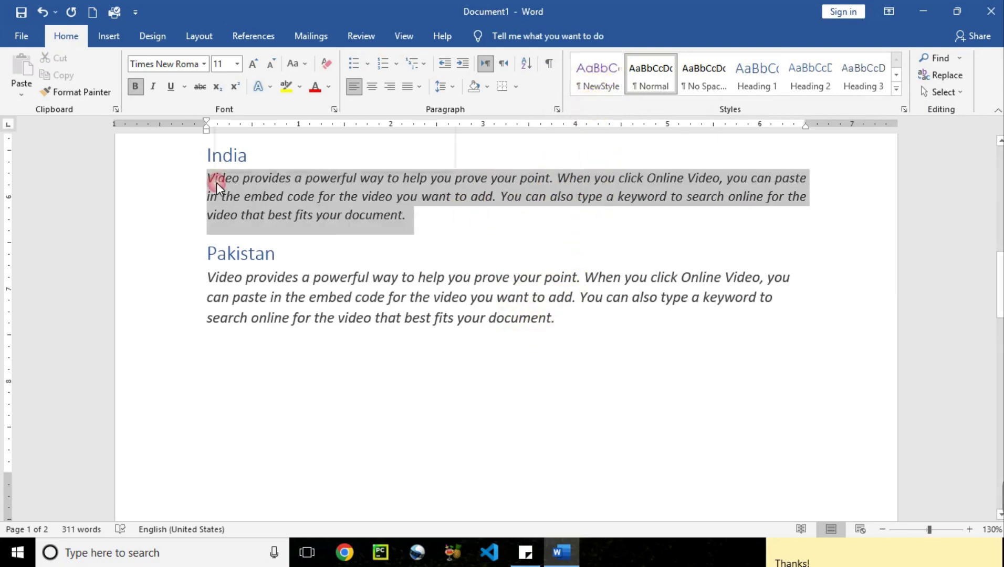
pyautogui.click(580, 89)
pyautogui.click(579, 90)
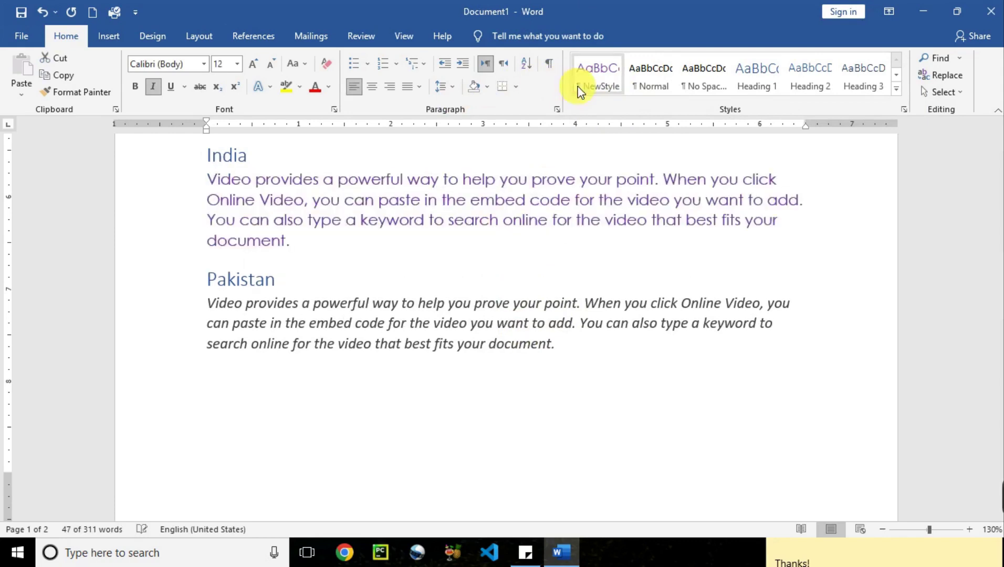
pyautogui.hotkey('ctrl', 'z')
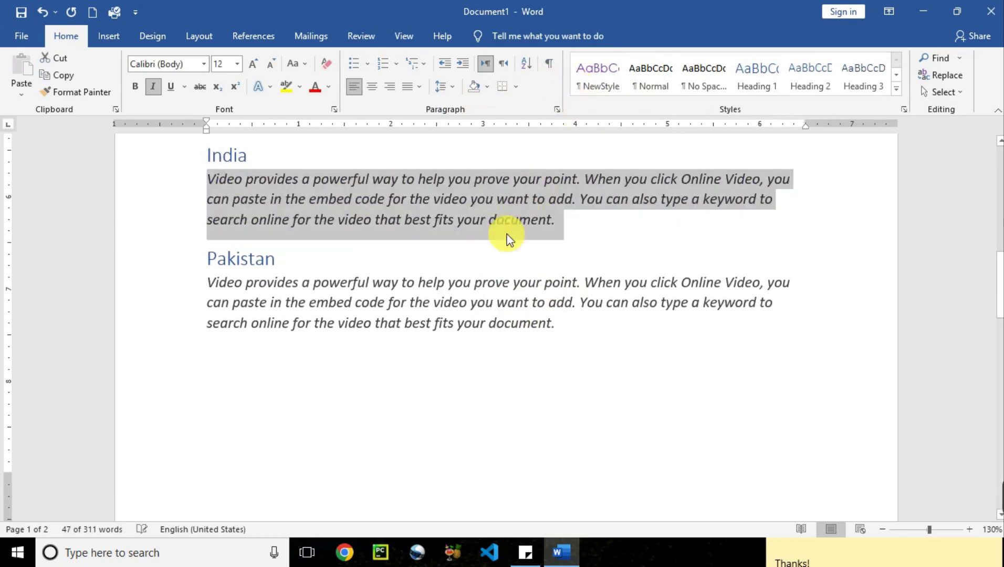
pyautogui.click(602, 78)
pyautogui.click(602, 78)
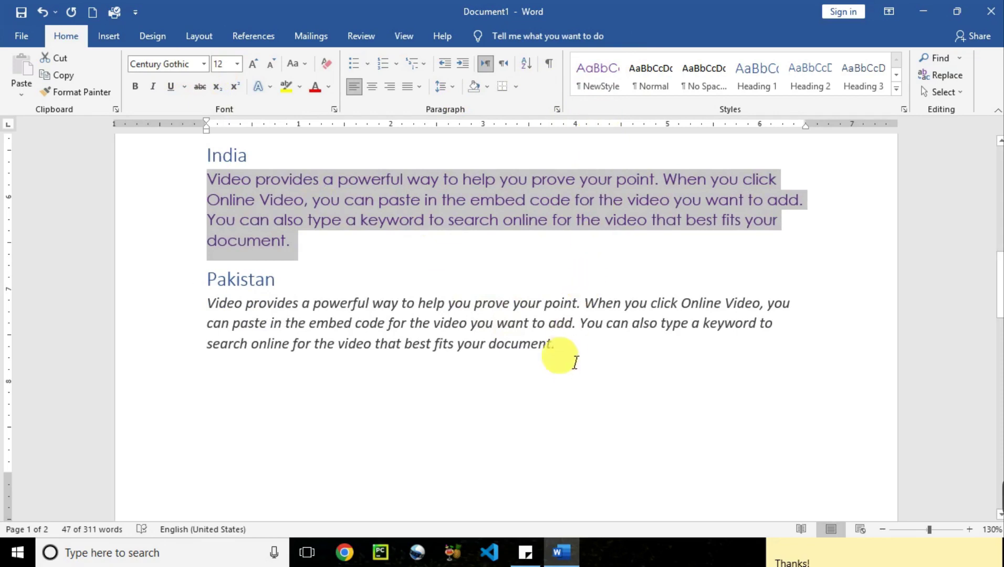
pyautogui.moveTo(576, 362); pyautogui.dragTo(209, 303)
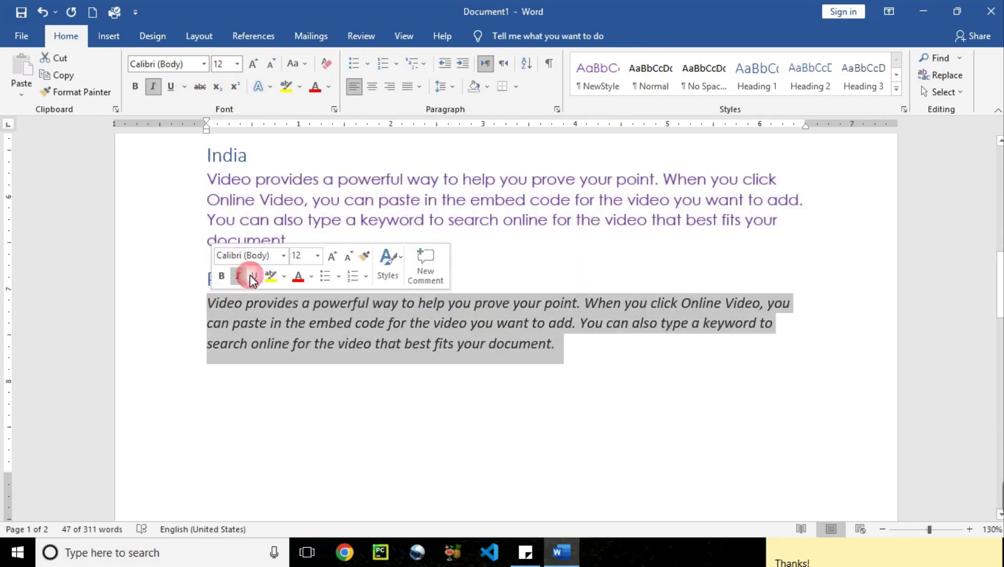
pyautogui.click(575, 80)
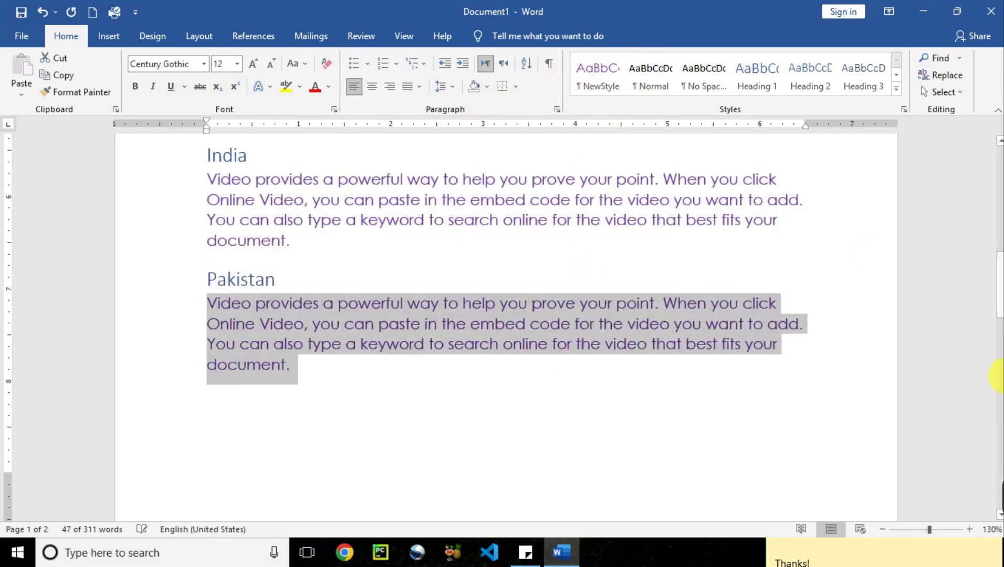
# Step: Apply NewStyle to the body paragraph under the Iran heading
pyautogui.moveTo(1000, 315); pyautogui.dragTo(1000, 289)
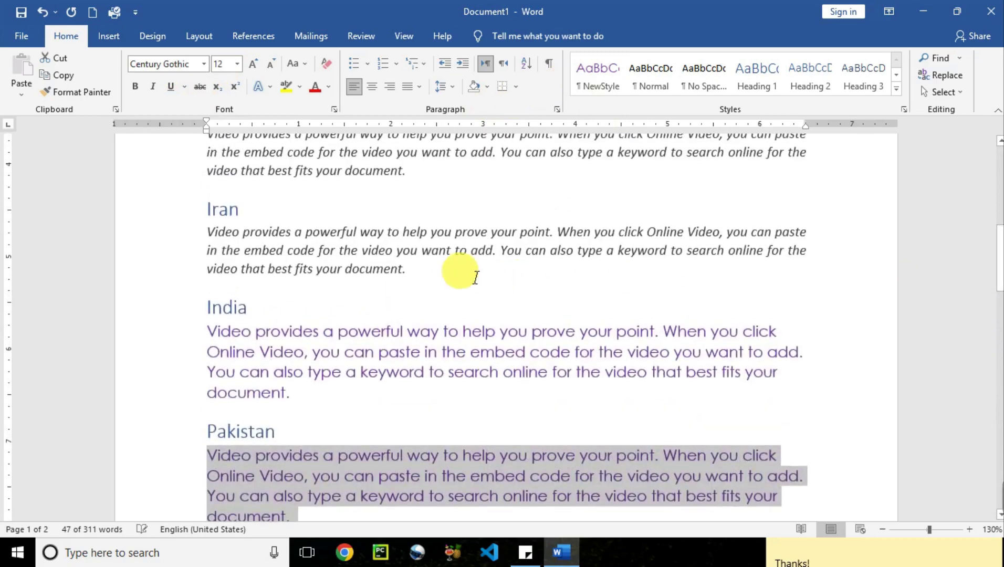
pyautogui.moveTo(409, 269); pyautogui.dragTo(207, 238)
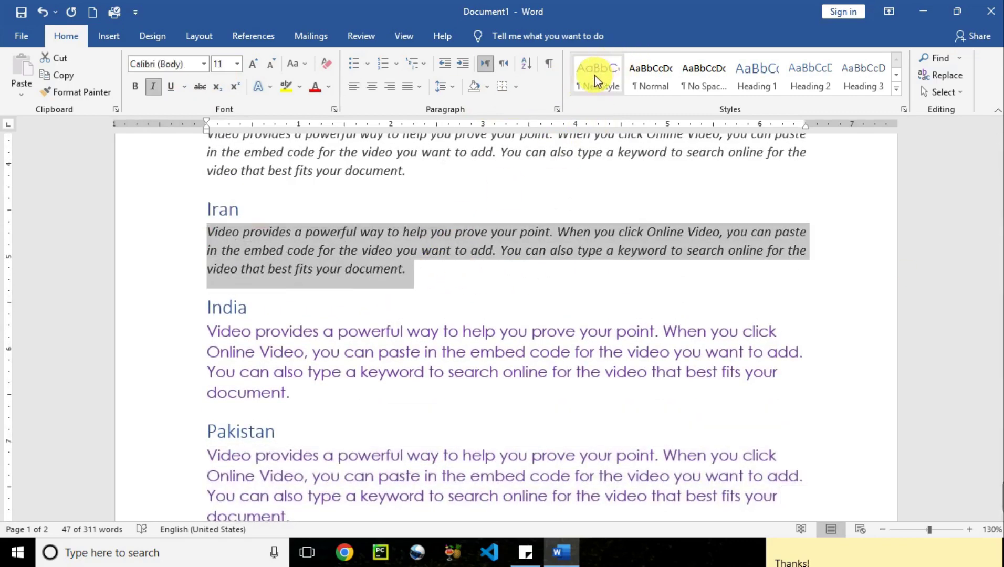
pyautogui.click(595, 80)
pyautogui.click(594, 80)
pyautogui.hotkey('ctrl', 'z')
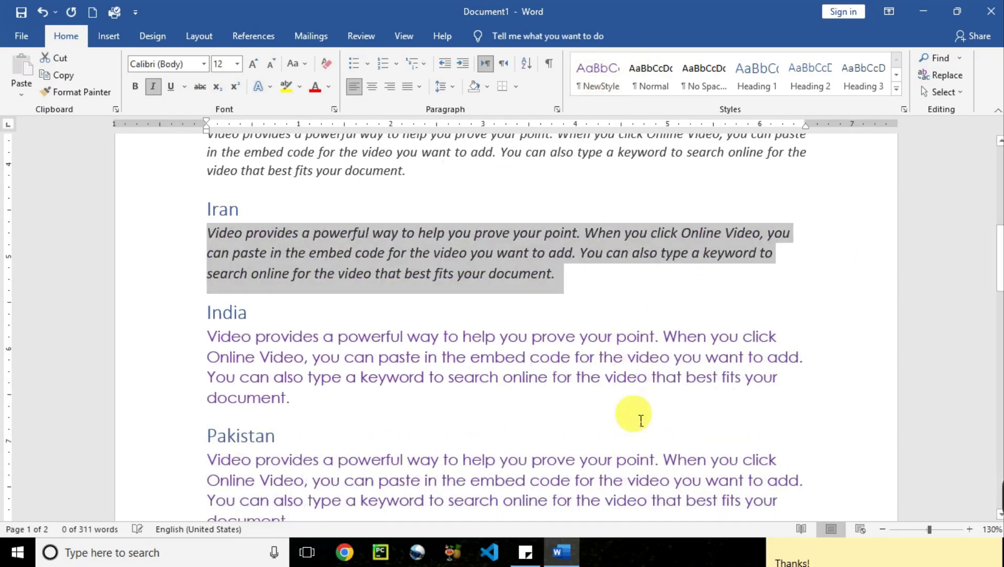
pyautogui.click(595, 86)
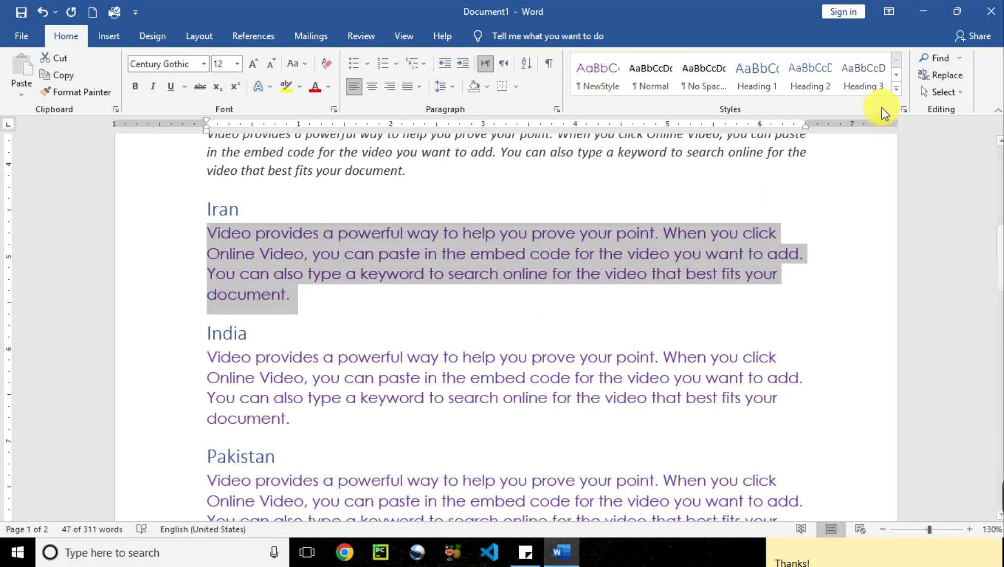
# Step: Clear the formatting of the body paragraphs under the Iran and India headings
pyautogui.click(896, 89)
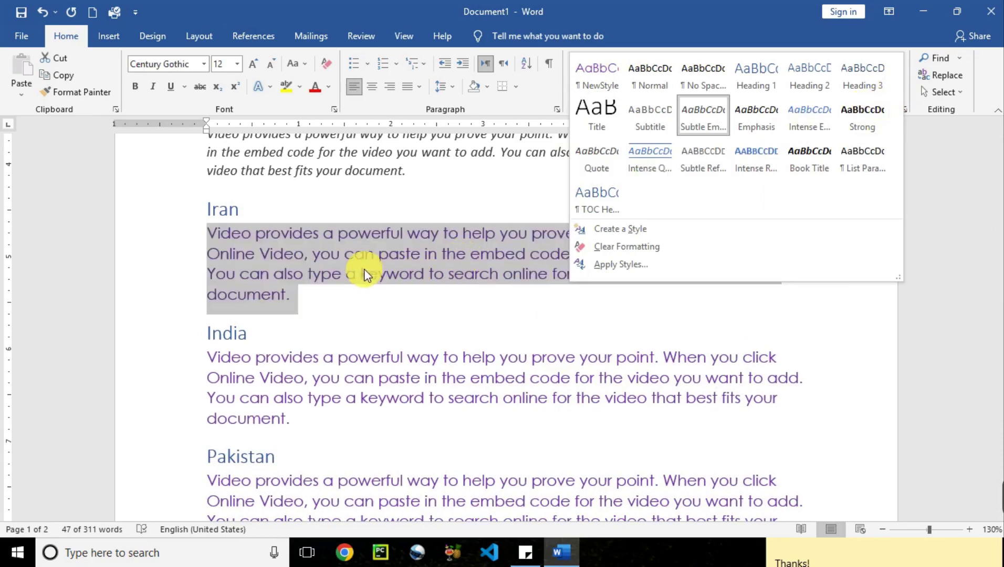
pyautogui.click(622, 250)
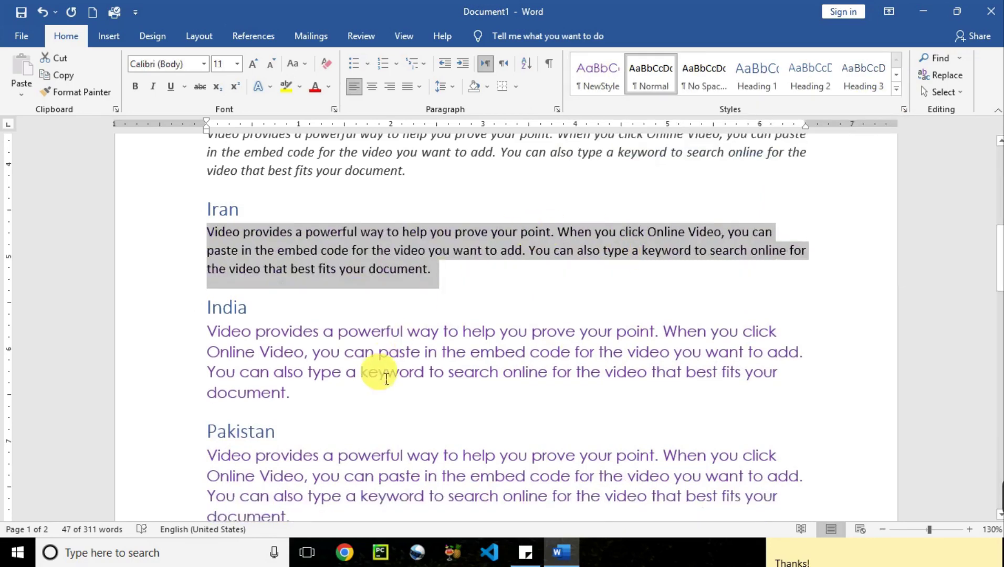
pyautogui.moveTo(220, 339); pyautogui.dragTo(325, 389)
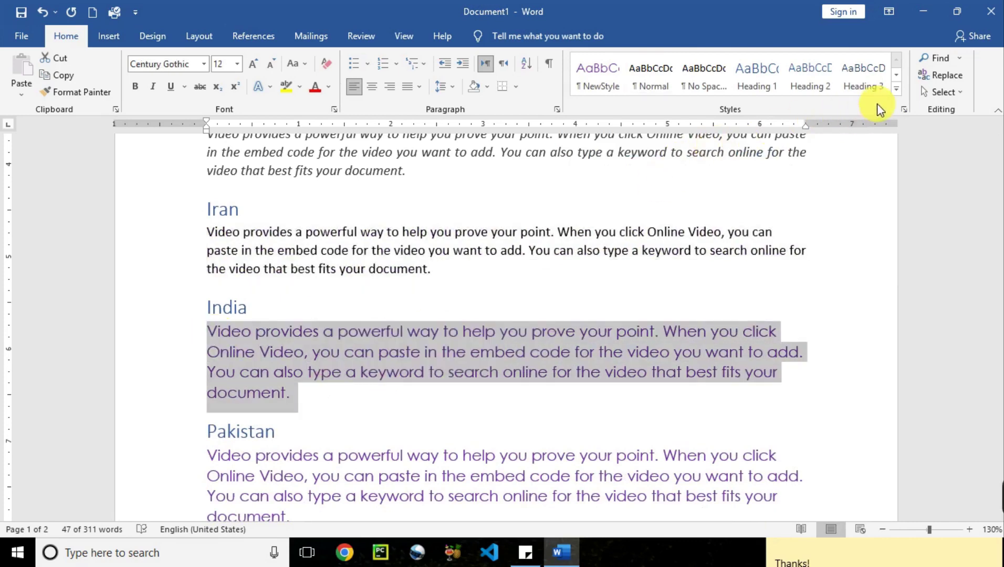
pyautogui.click(896, 89)
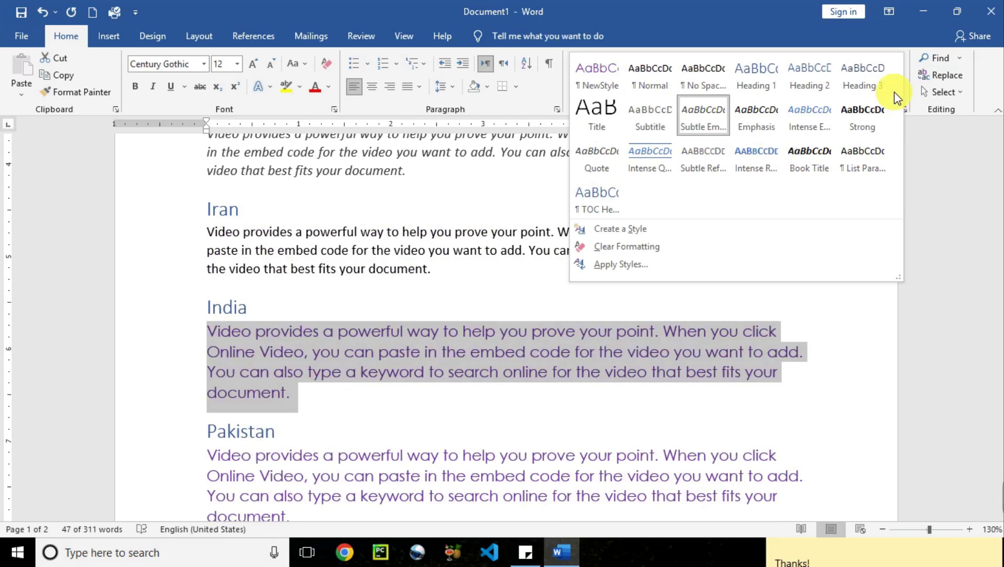
pyautogui.click(632, 247)
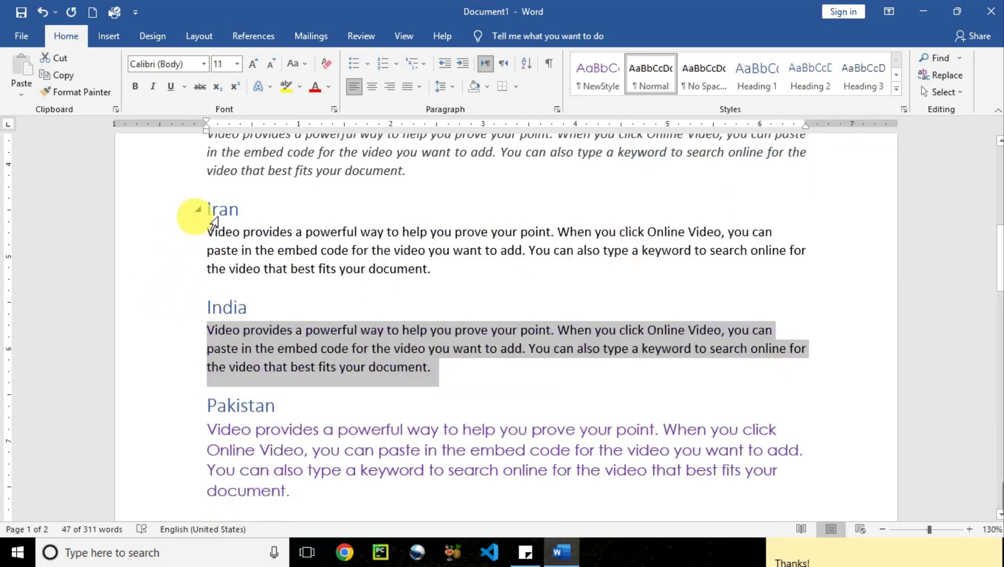
# Step: Clear all formatting from the Iran and India sections, including both headings
pyautogui.moveTo(179, 206); pyautogui.dragTo(411, 372)
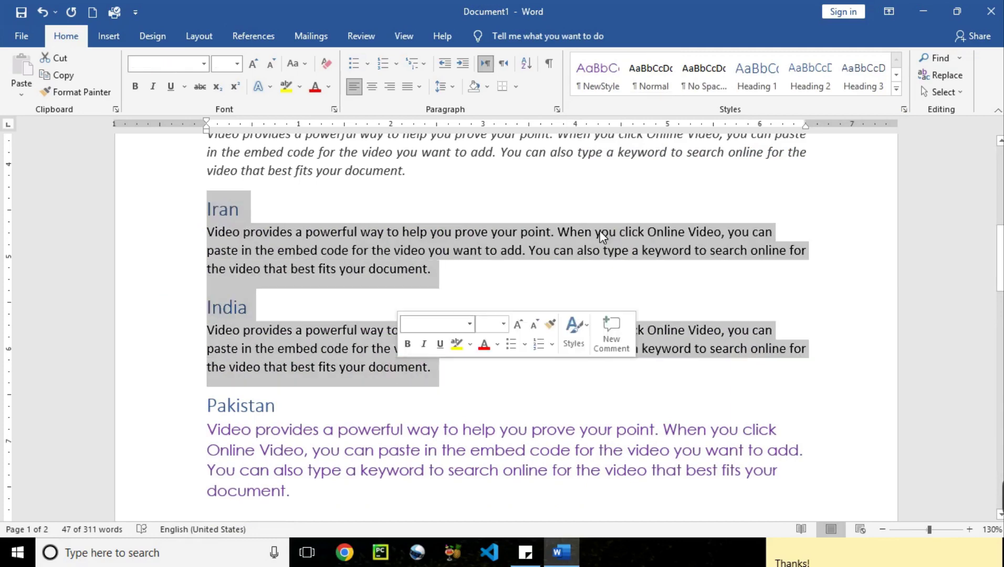
pyautogui.click(897, 88)
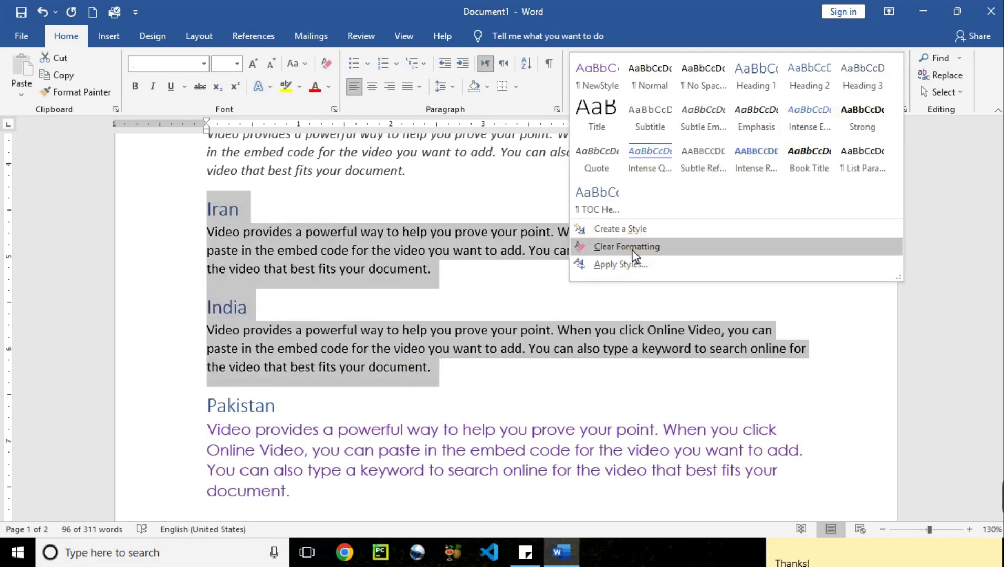
pyautogui.click(634, 248)
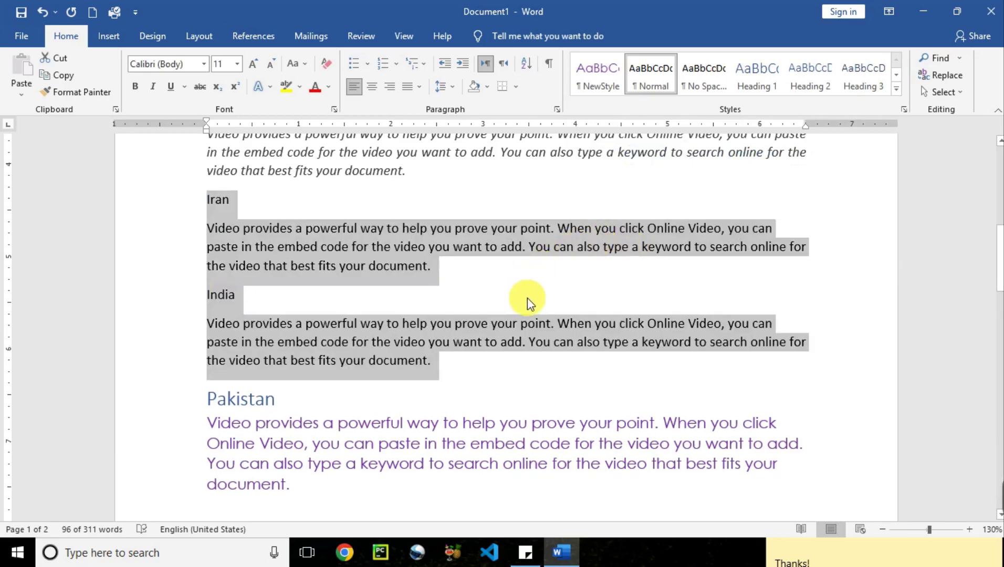
# Step: Apply the Heading 1 style to the Iran and India titles
pyautogui.click(428, 268)
pyautogui.moveTo(240, 199); pyautogui.dragTo(179, 211)
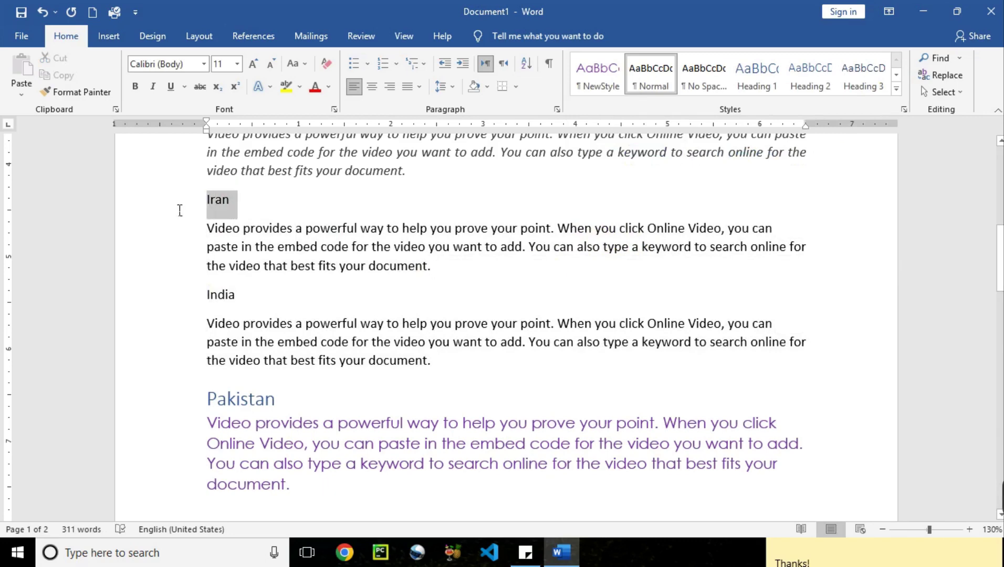
pyautogui.click(754, 81)
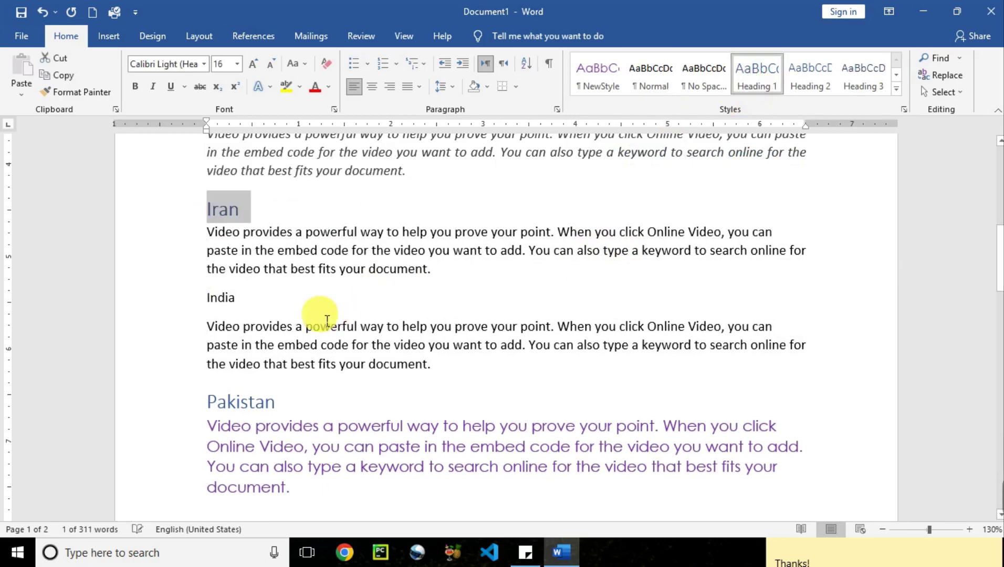
pyautogui.moveTo(204, 314); pyautogui.dragTo(229, 289)
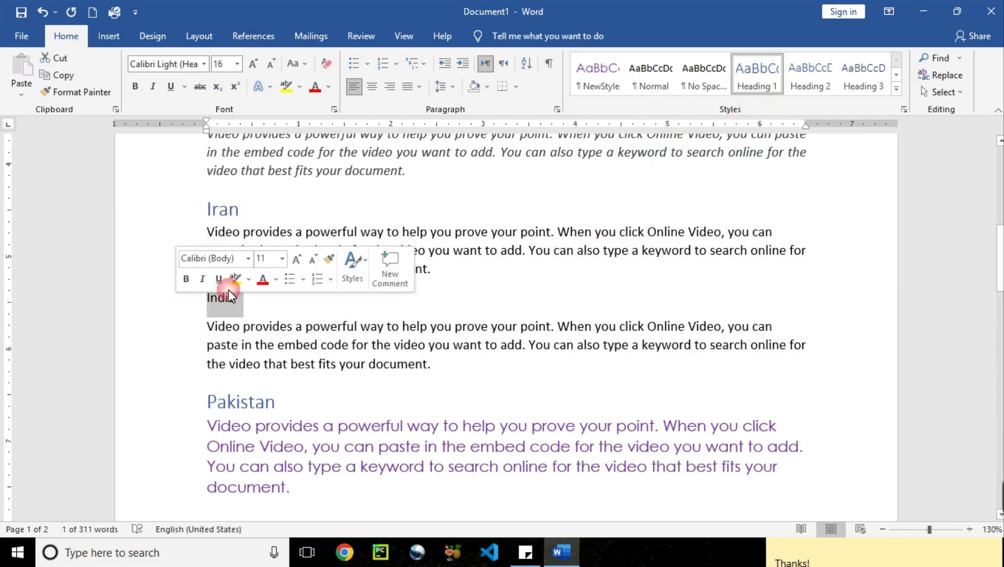
pyautogui.click(764, 68)
# Step: Try NewStyle on the body paragraph under India and clear that paragraph's formatting again
pyautogui.moveTo(478, 368); pyautogui.dragTo(210, 334)
pyautogui.click(593, 74)
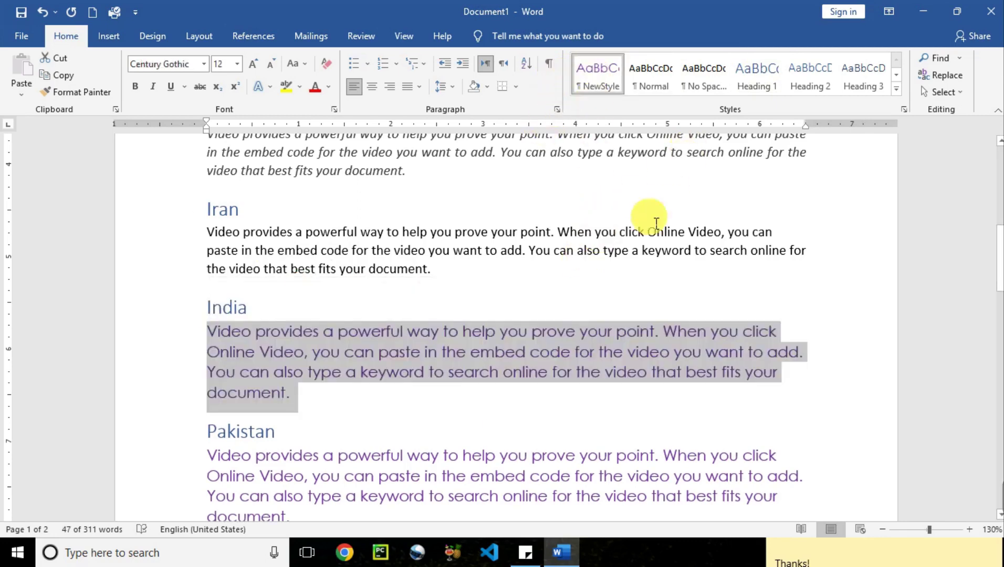
pyautogui.click(897, 90)
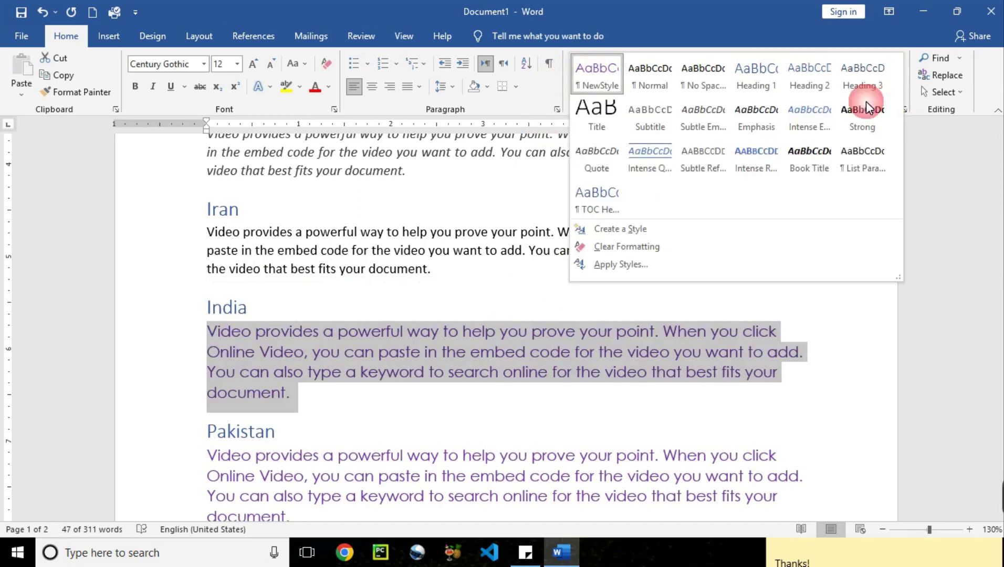
pyautogui.click(668, 248)
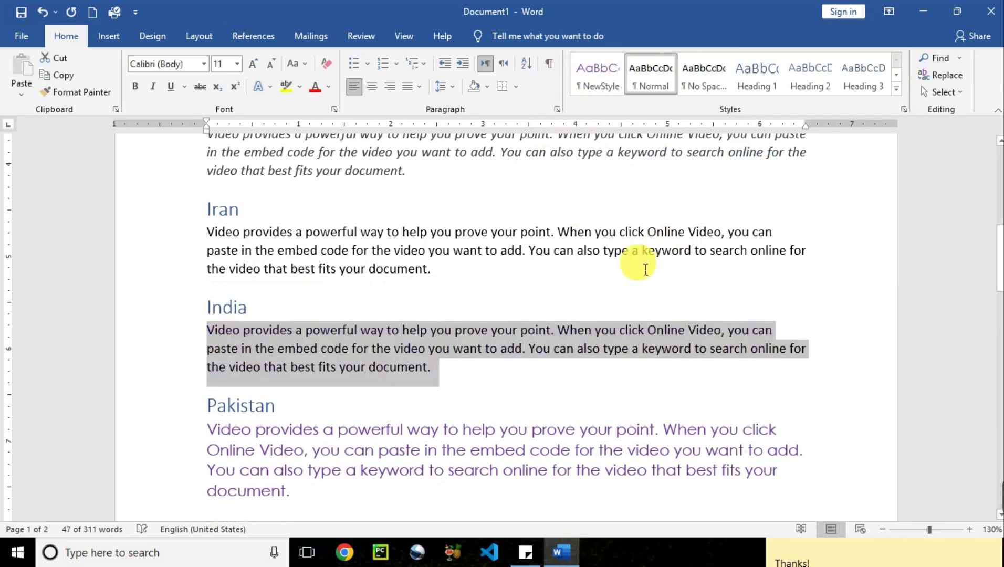
# Step: Use Apply Styles to try Subtitle and No Spacing on the body paragraph under Iran
pyautogui.press('Left')
pyautogui.press('Left')
pyautogui.click(897, 93)
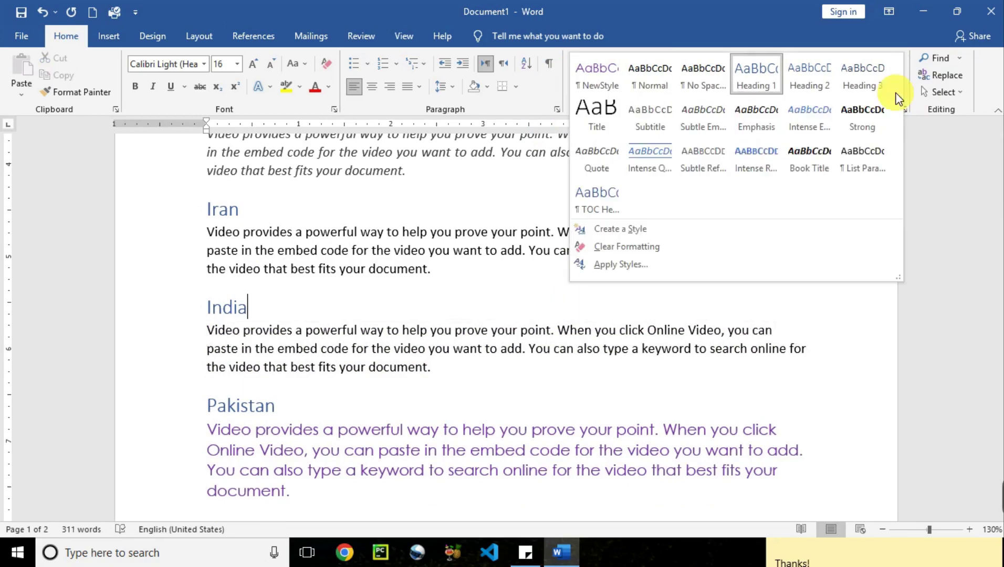
pyautogui.click(636, 267)
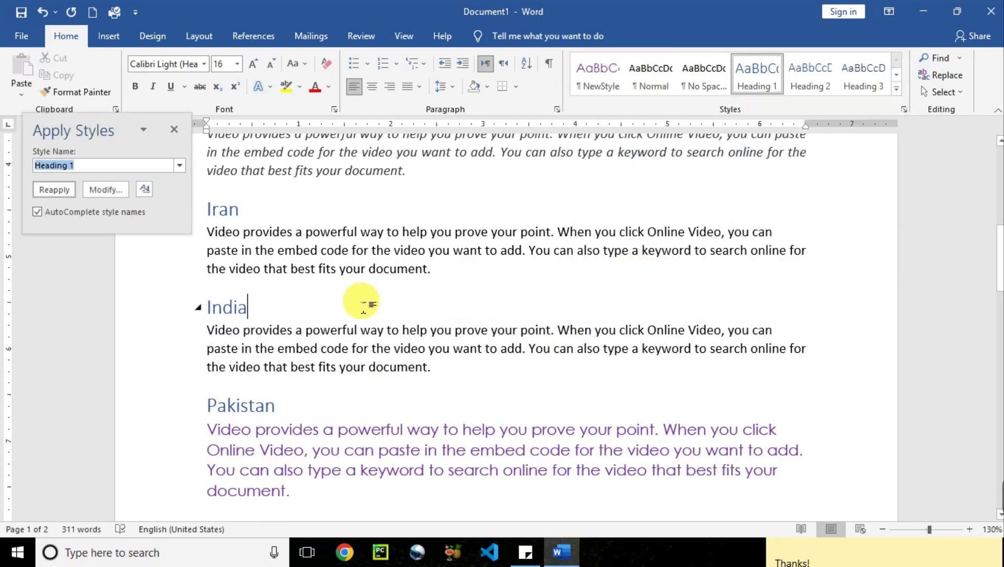
pyautogui.moveTo(432, 276); pyautogui.dragTo(212, 235)
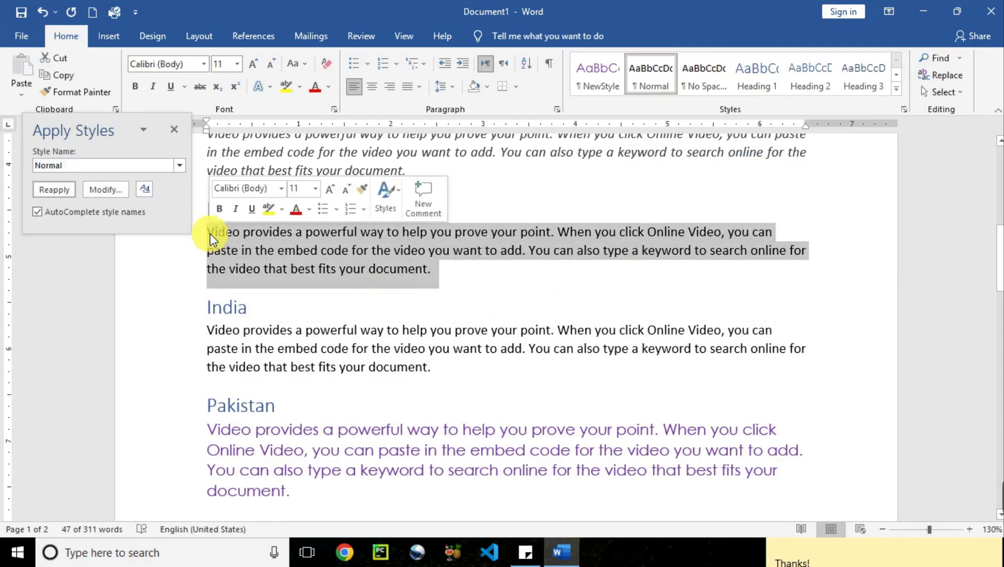
pyautogui.click(182, 168)
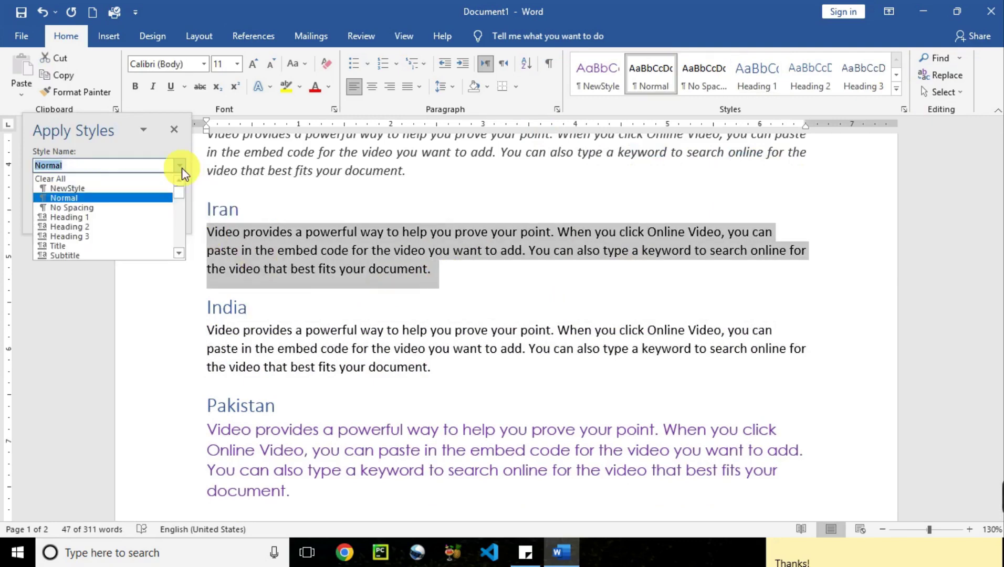
pyautogui.click(119, 257)
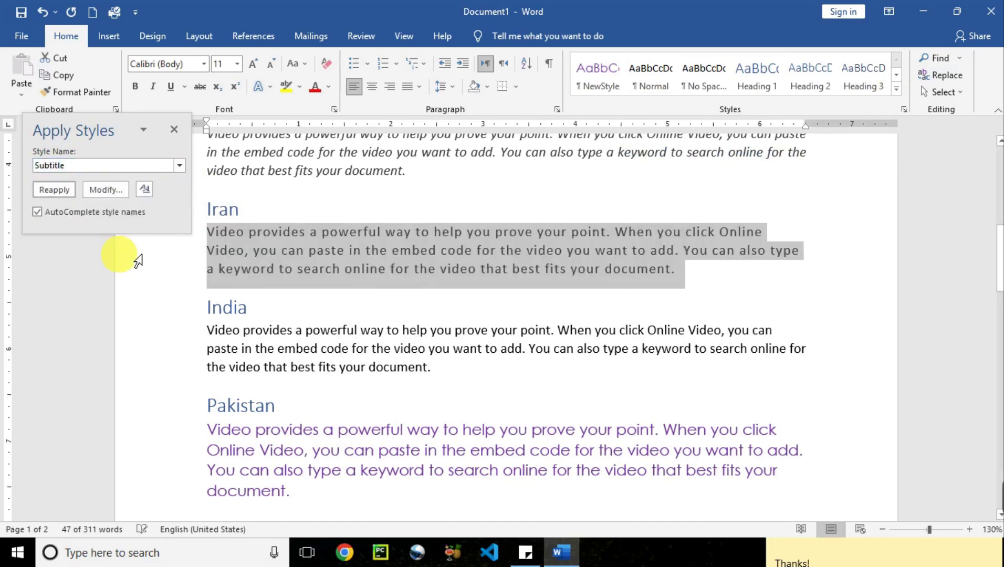
pyautogui.click(179, 166)
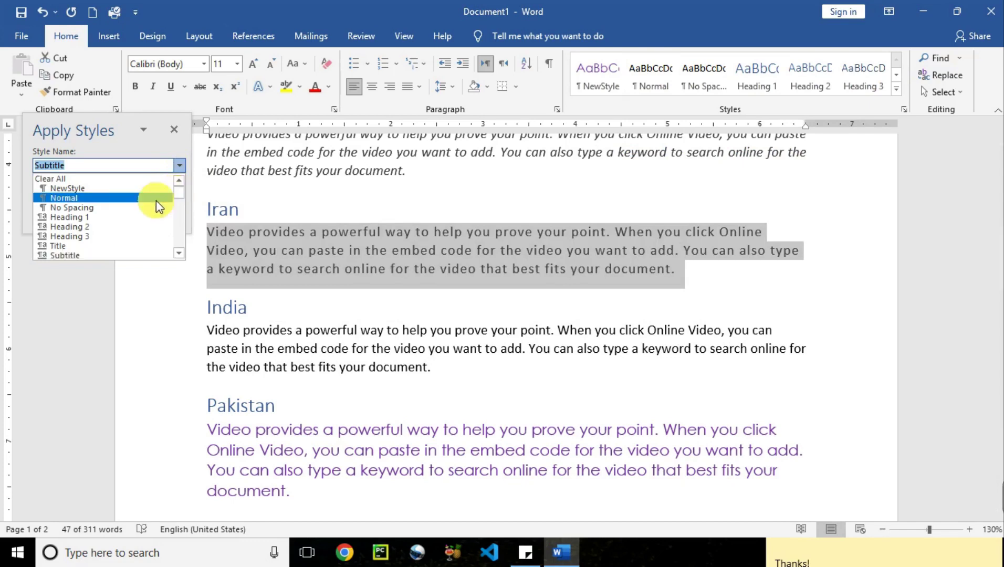
pyautogui.click(135, 213)
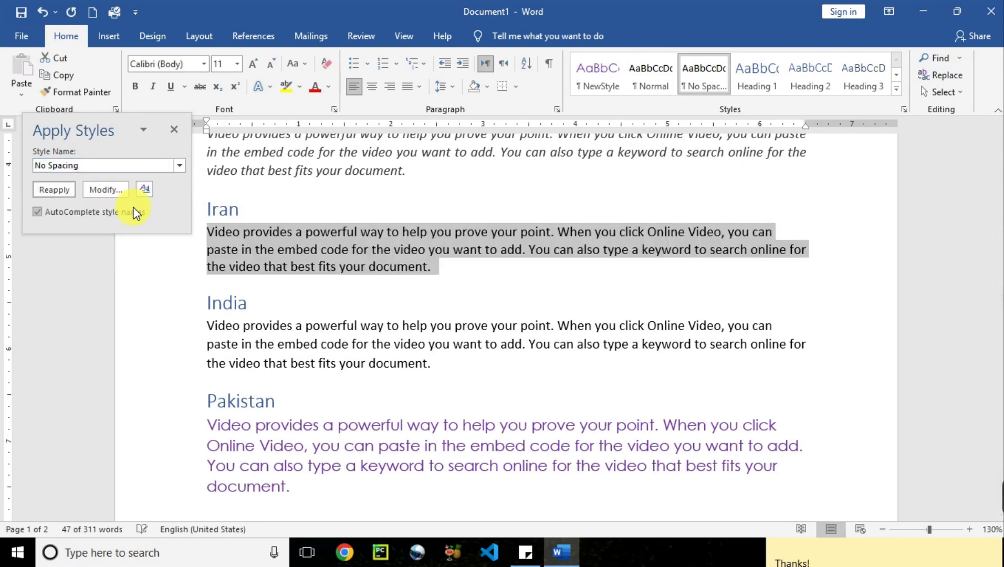
# Step: Try the Hyperlink style on the Iran body paragraph and clear the paragraph's formatting
pyautogui.click(180, 167)
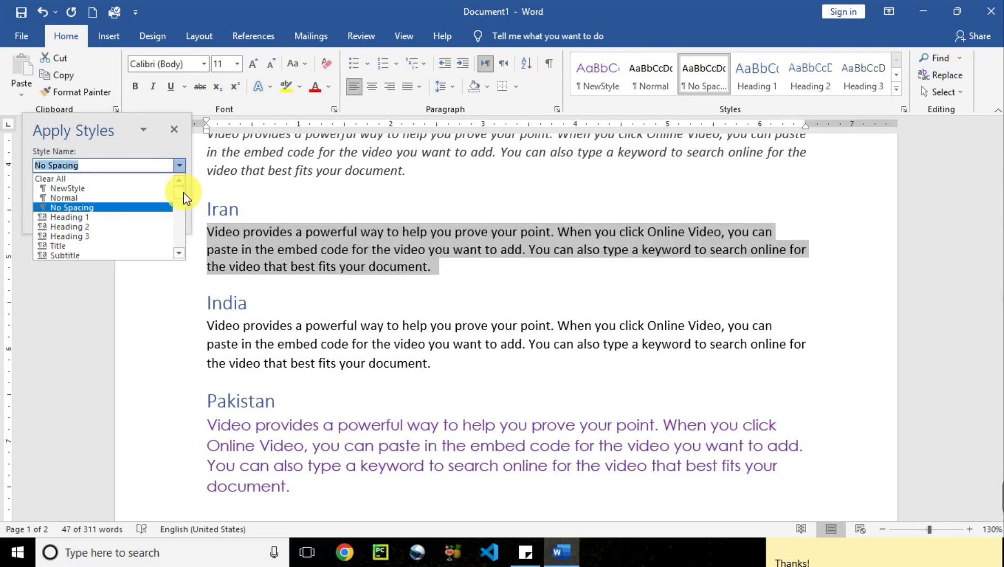
pyautogui.moveTo(184, 193); pyautogui.dragTo(169, 270)
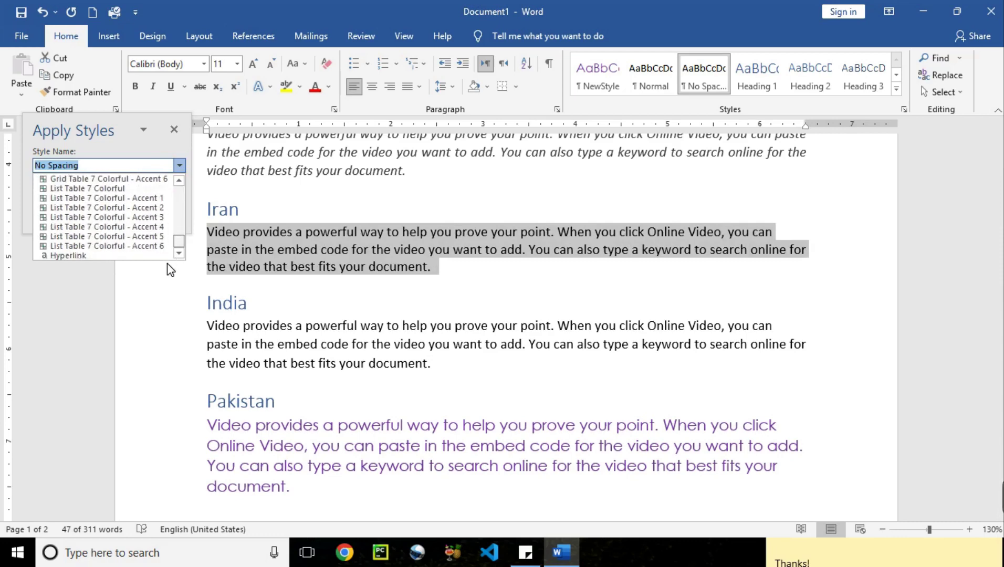
pyautogui.click(131, 256)
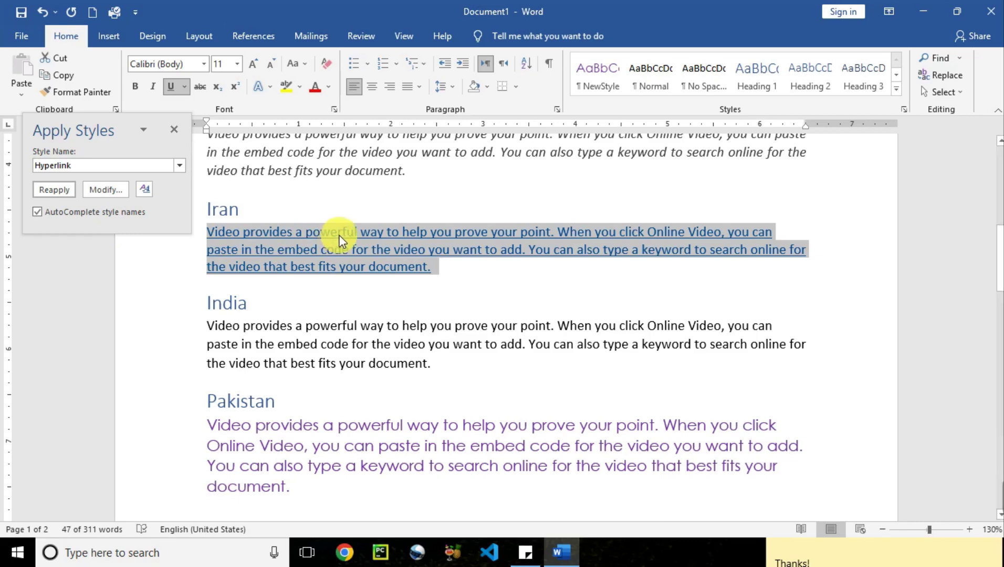
pyautogui.click(896, 88)
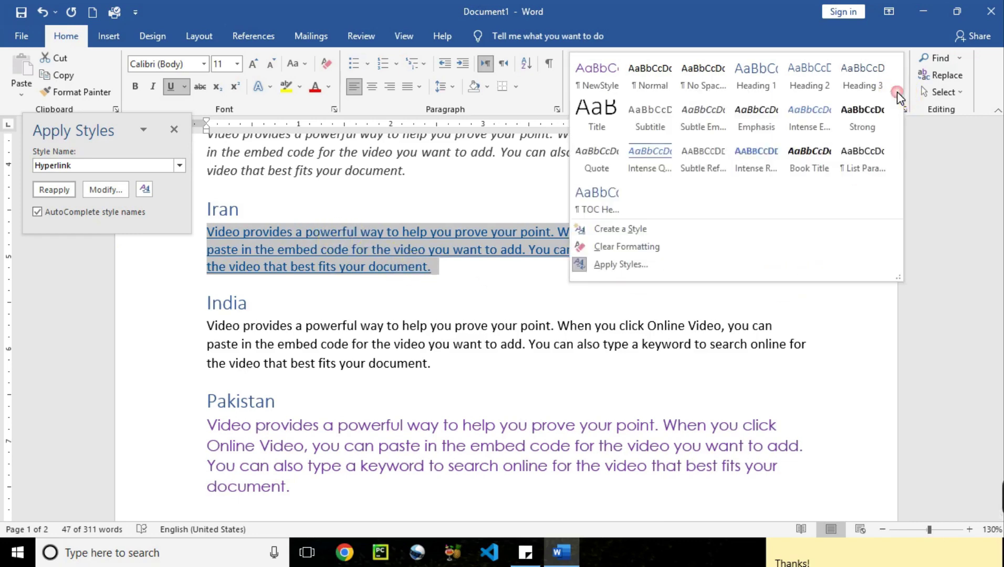
pyautogui.click(629, 247)
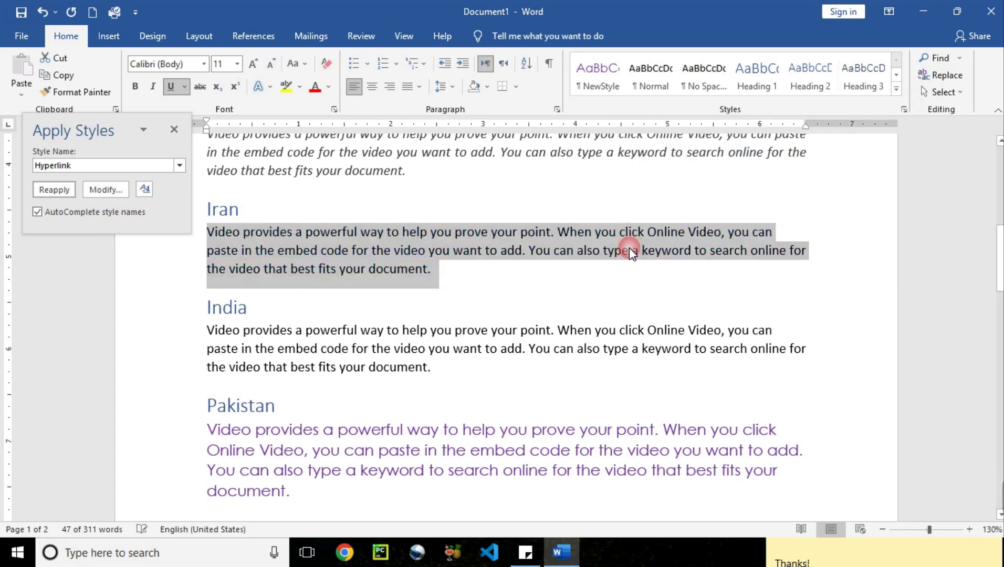
# Step: Browse the styles available in Apply Styles, close it and deselect the Iran paragraph
pyautogui.click(180, 166)
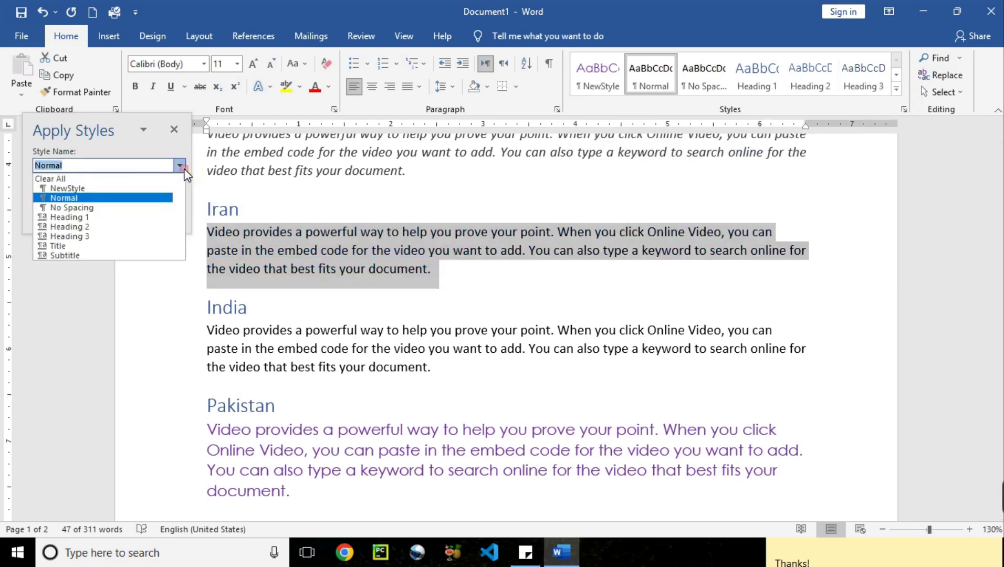
pyautogui.scroll(-10, 179, 220)
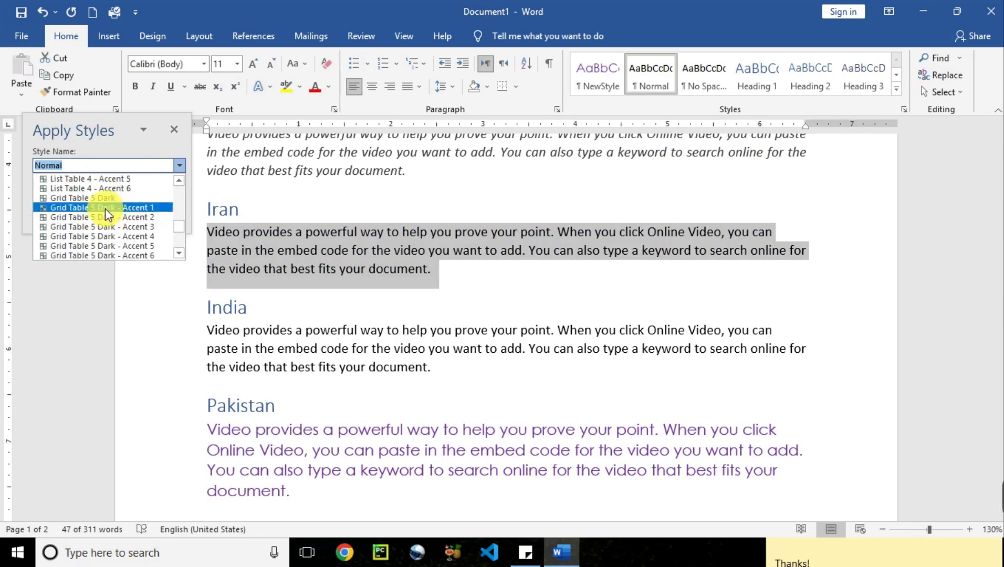
pyautogui.click(176, 143)
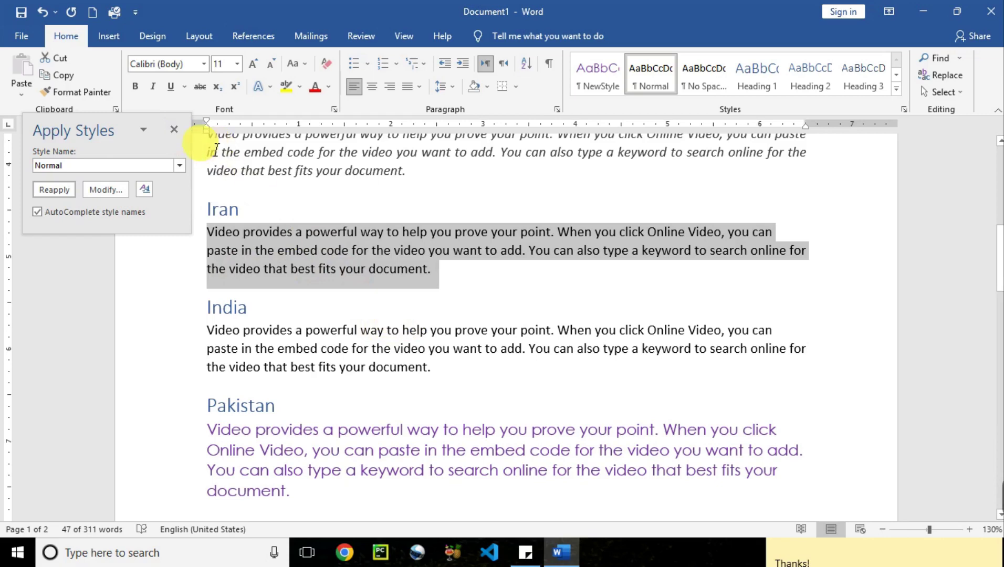
pyautogui.click(173, 129)
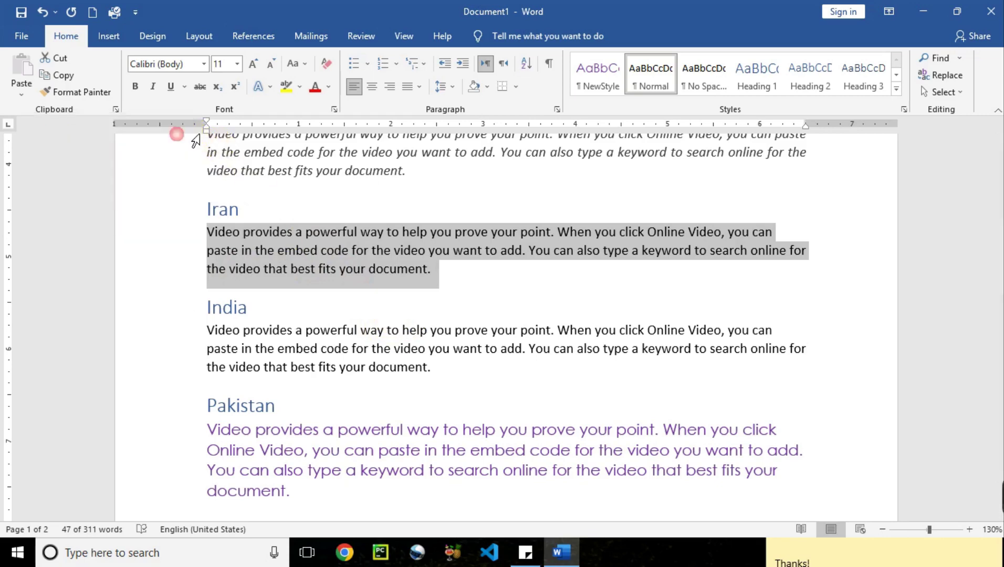
pyautogui.click(615, 333)
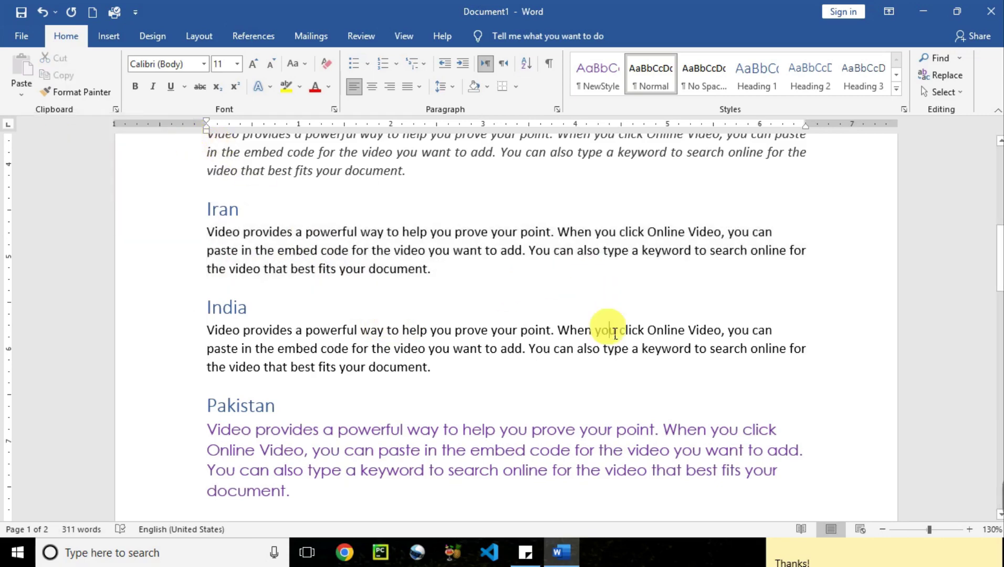